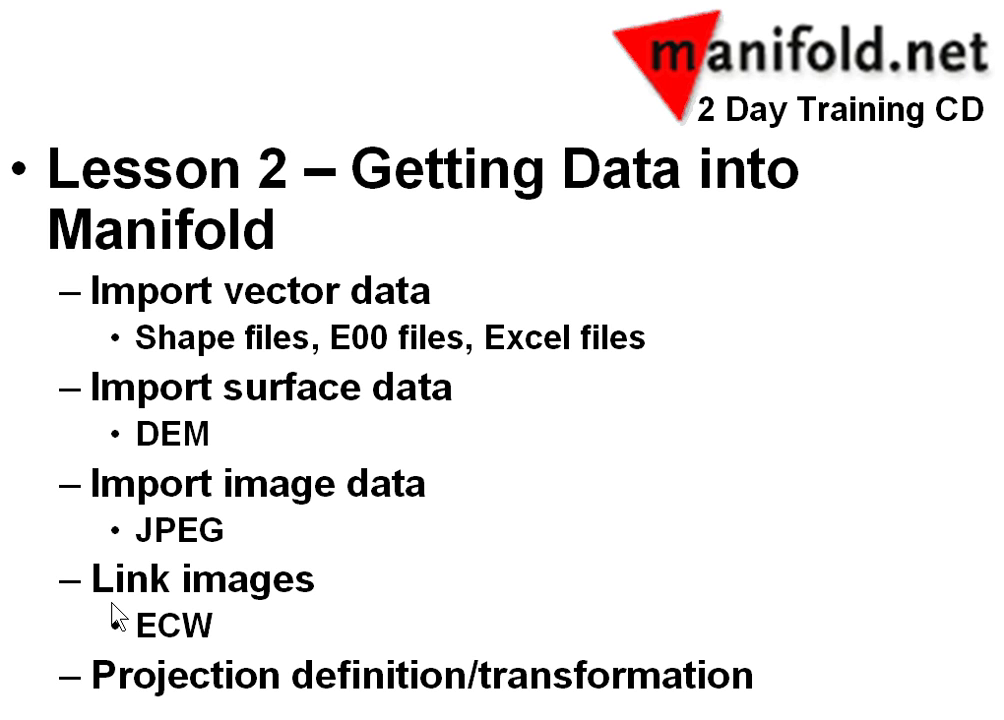
# Switch to Manifold System and start a drawing import from the C:\training\Data folder
pyautogui.hotkey('alt', 'Tab')
pyautogui.press('Tab')
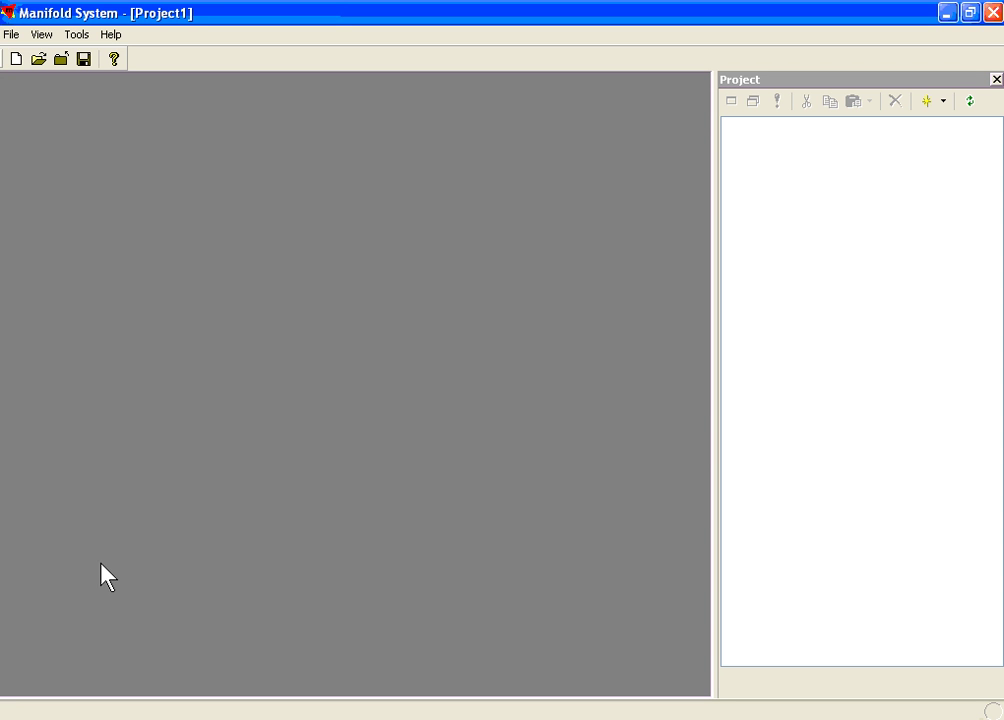
pyautogui.click(10, 36)
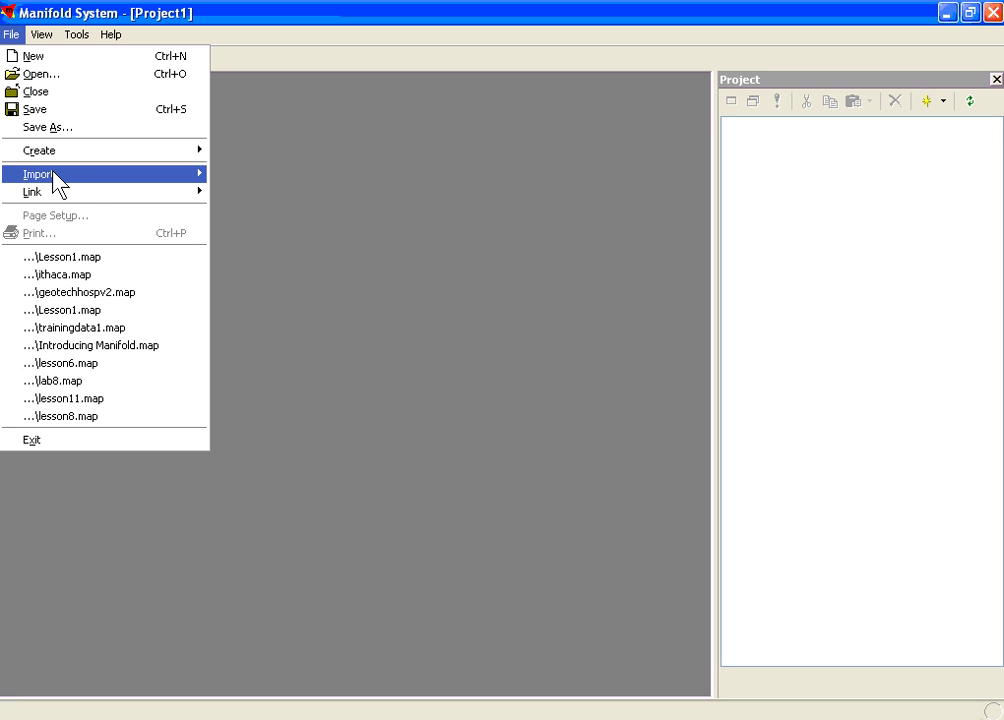
pyautogui.moveTo(55, 183)
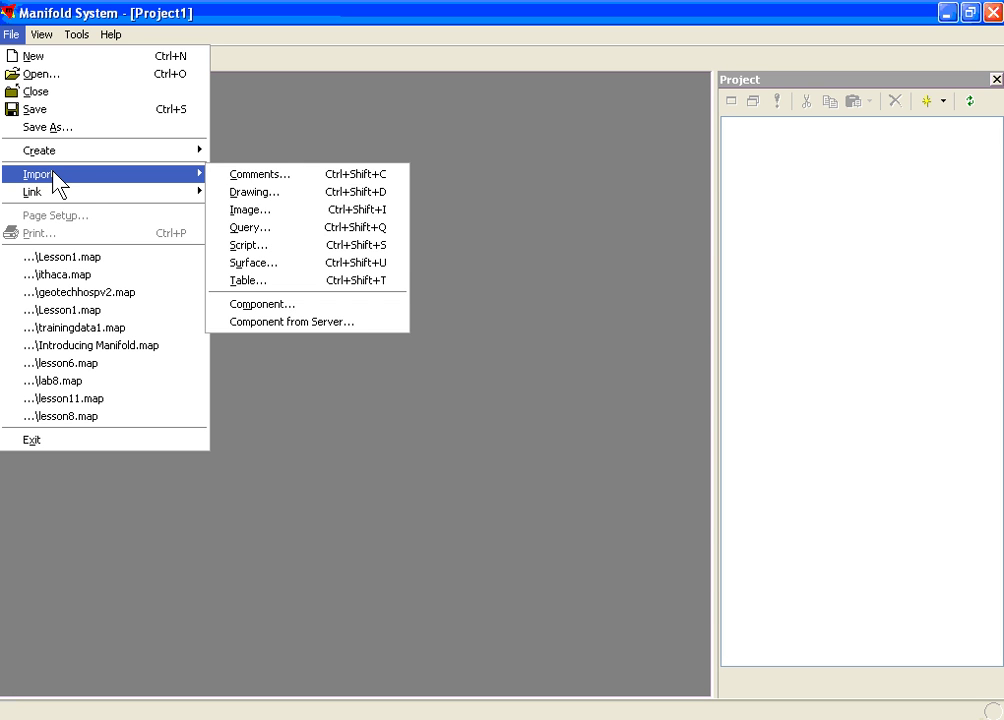
pyautogui.click(184, 179)
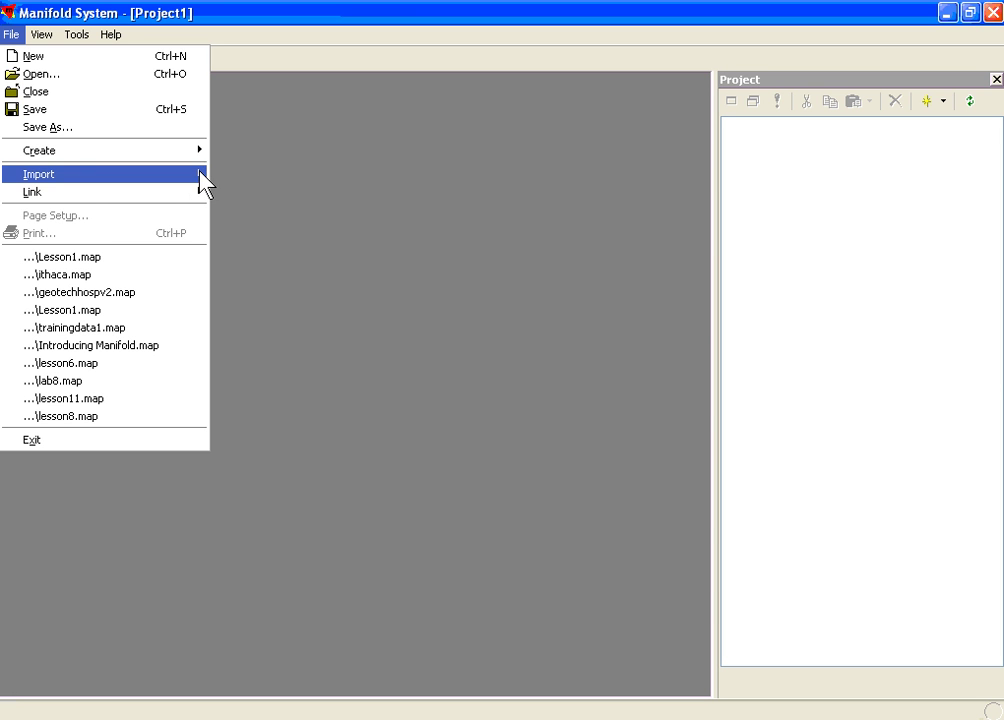
pyautogui.moveTo(197, 184)
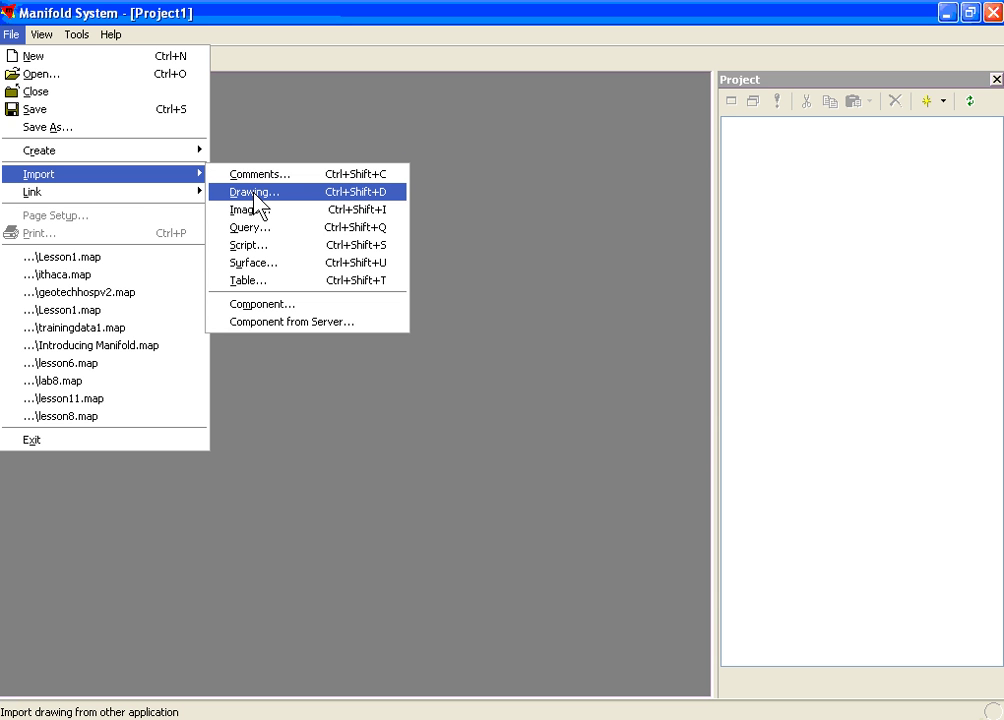
pyautogui.click(258, 199)
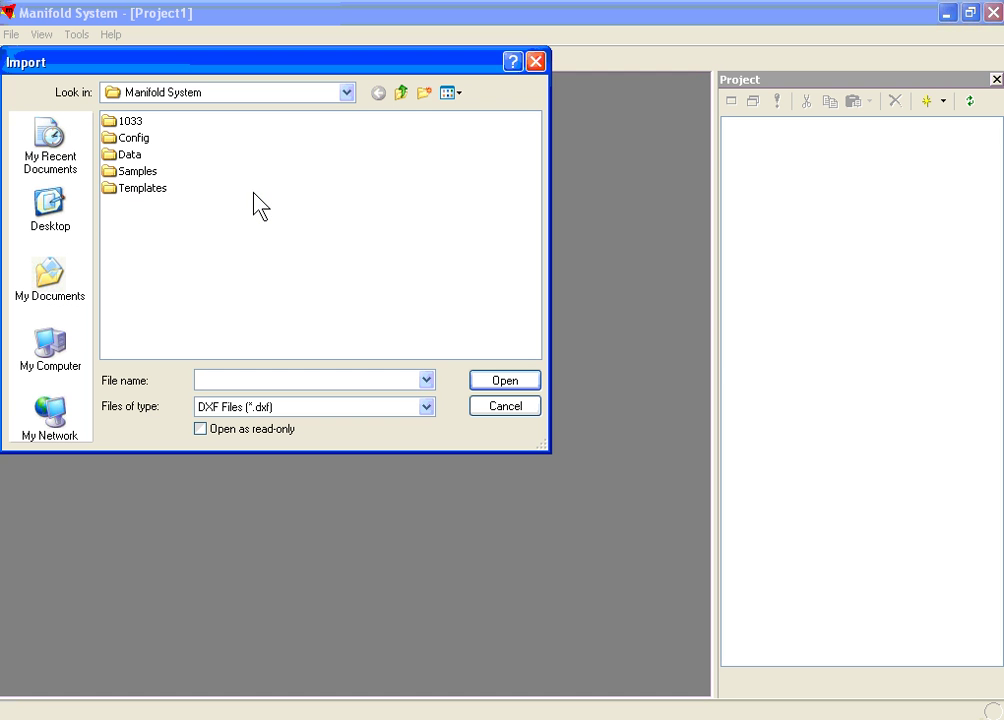
pyautogui.click(346, 93)
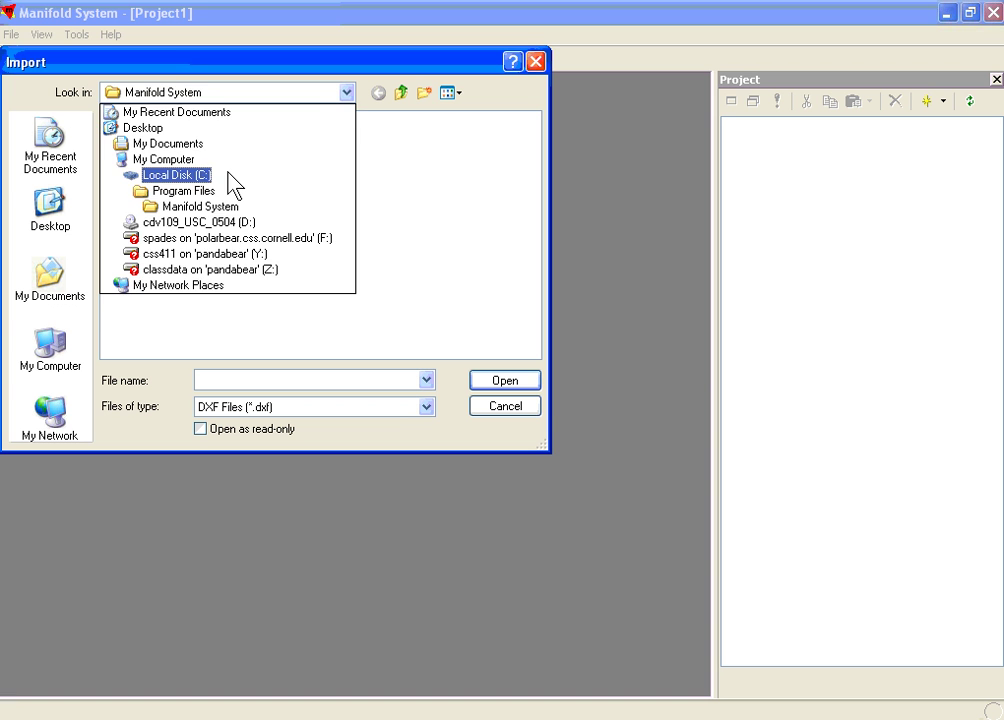
pyautogui.click(229, 174)
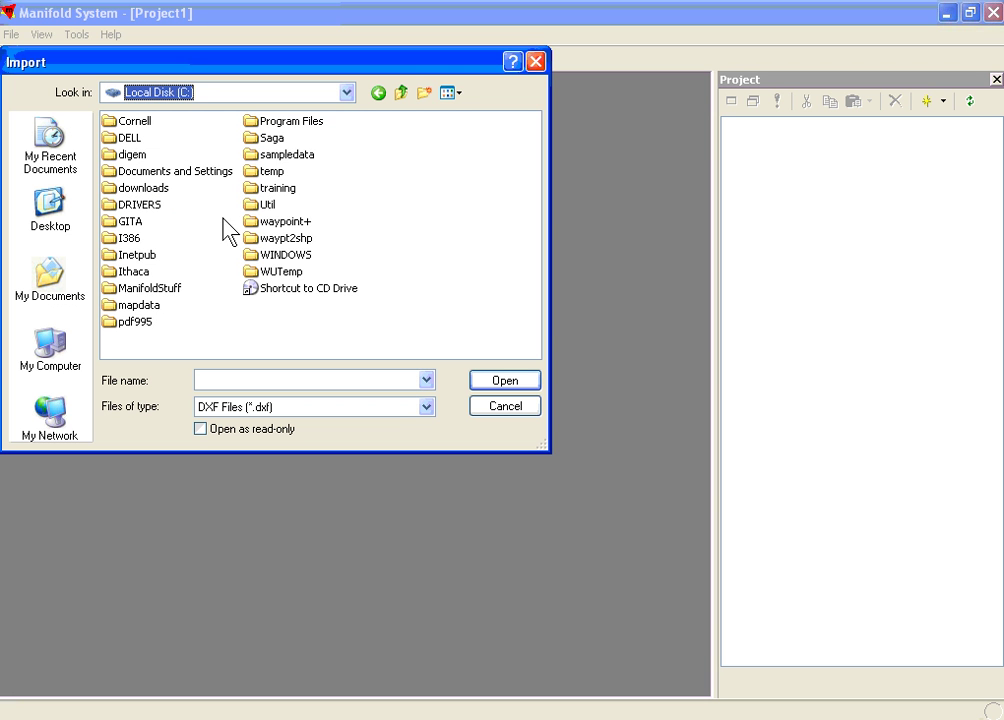
pyautogui.doubleClick(251, 189)
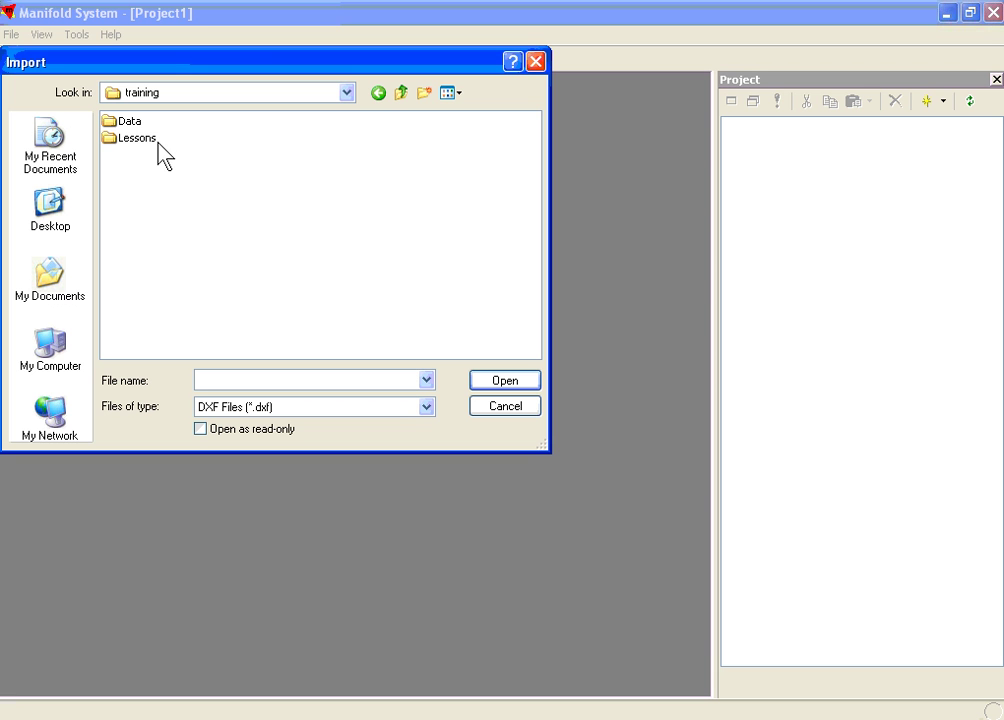
pyautogui.doubleClick(119, 121)
# Import the SHP file roadsl.shp as a drawing with all of its fields, without measure or Z values
pyautogui.click(427, 407)
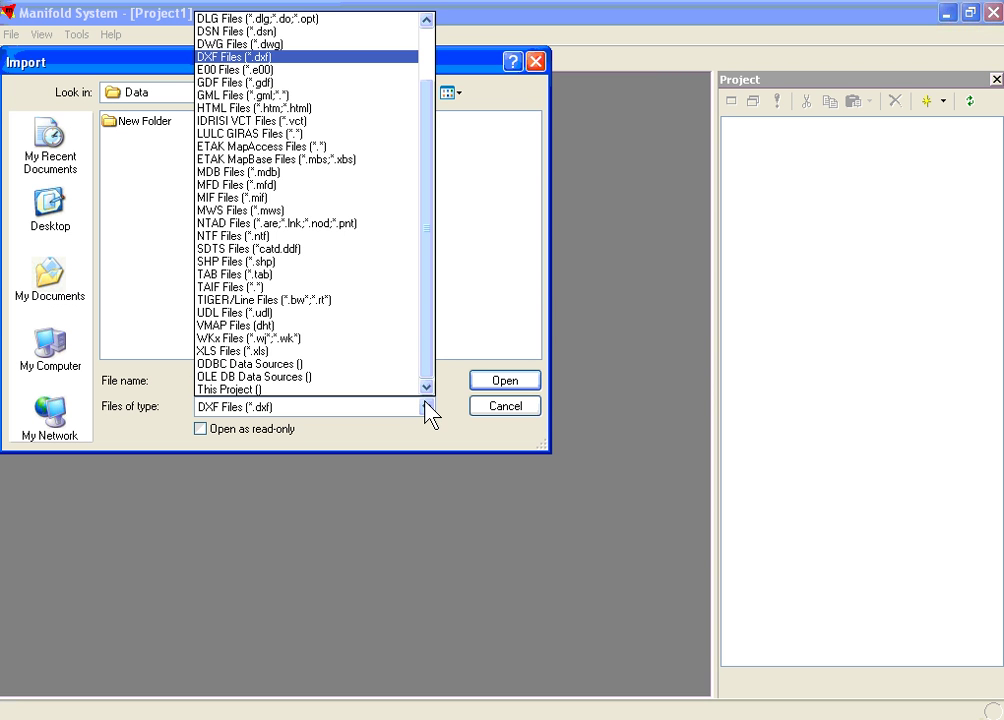
pyautogui.click(276, 262)
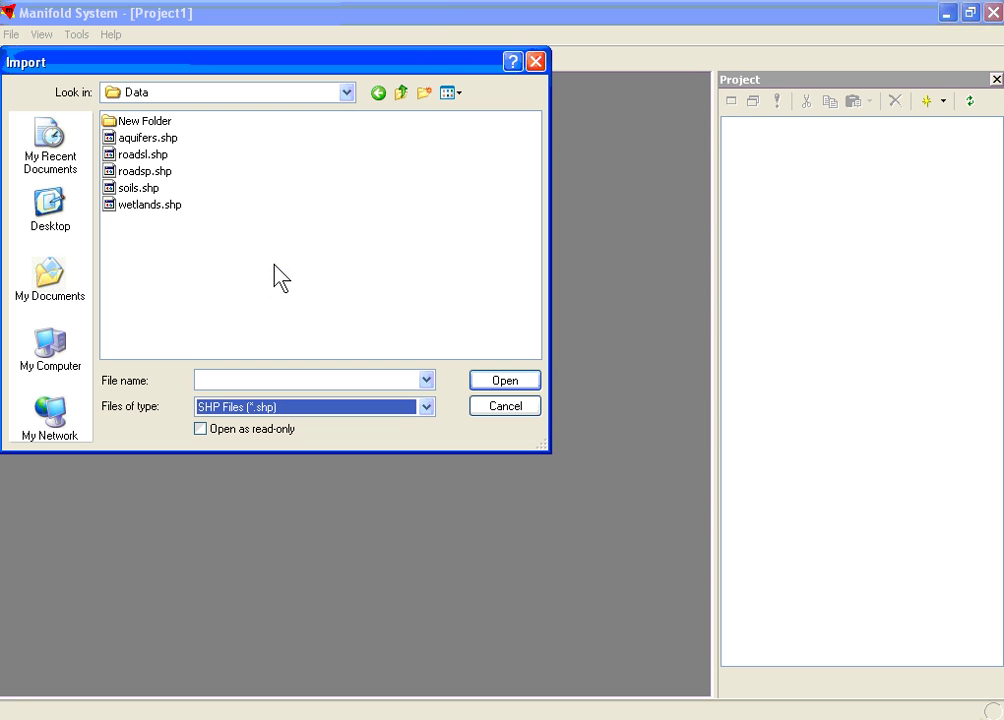
pyautogui.click(146, 156)
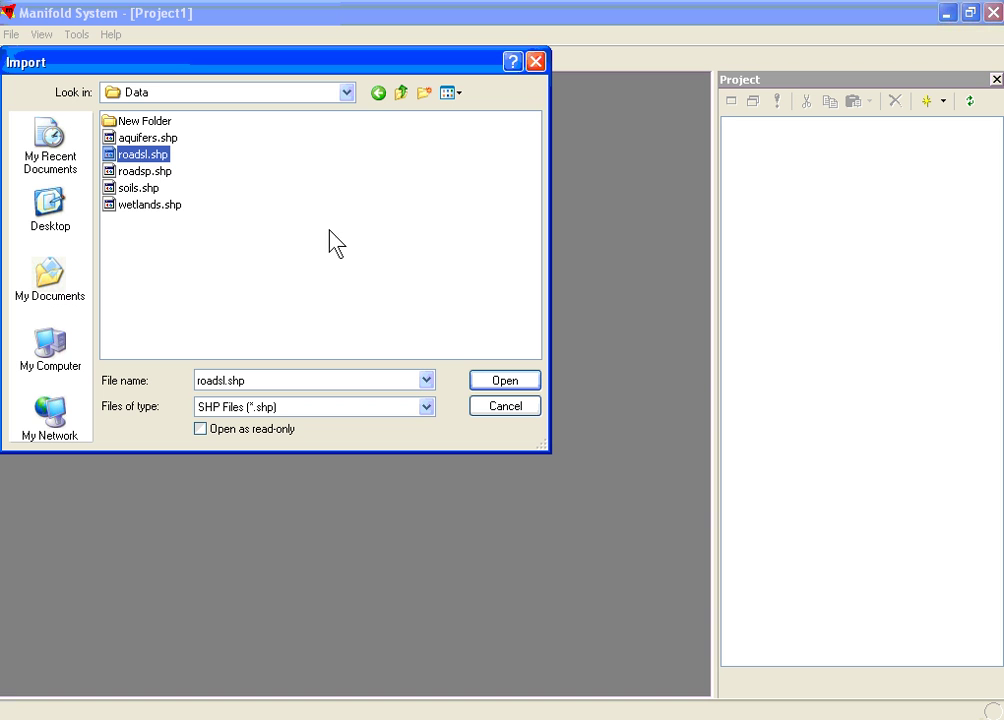
pyautogui.click(500, 381)
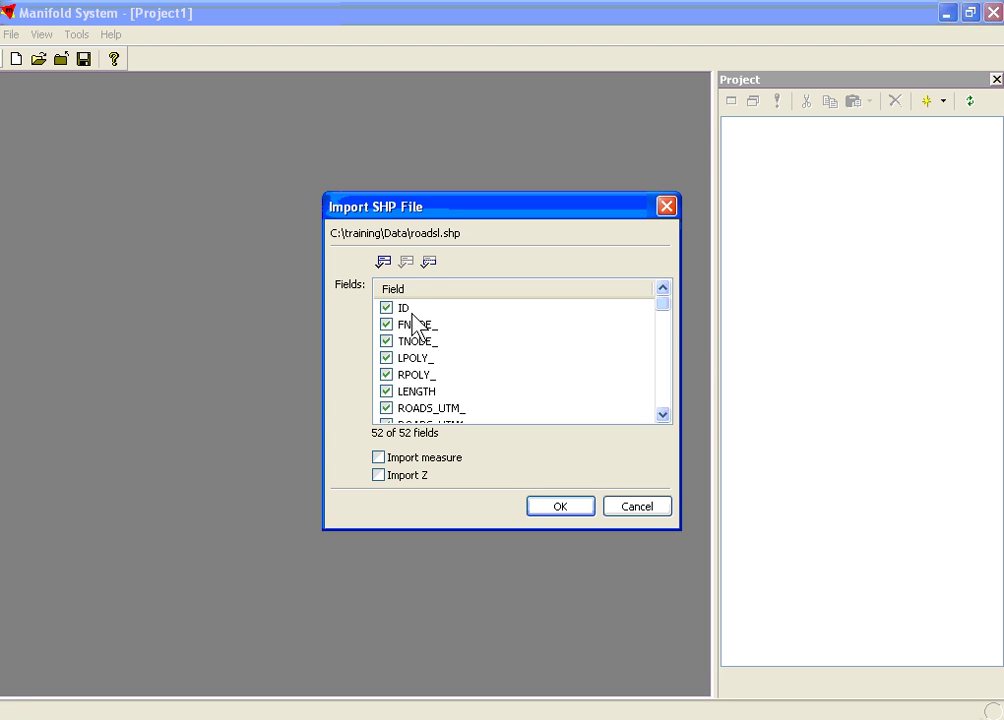
pyautogui.click(429, 262)
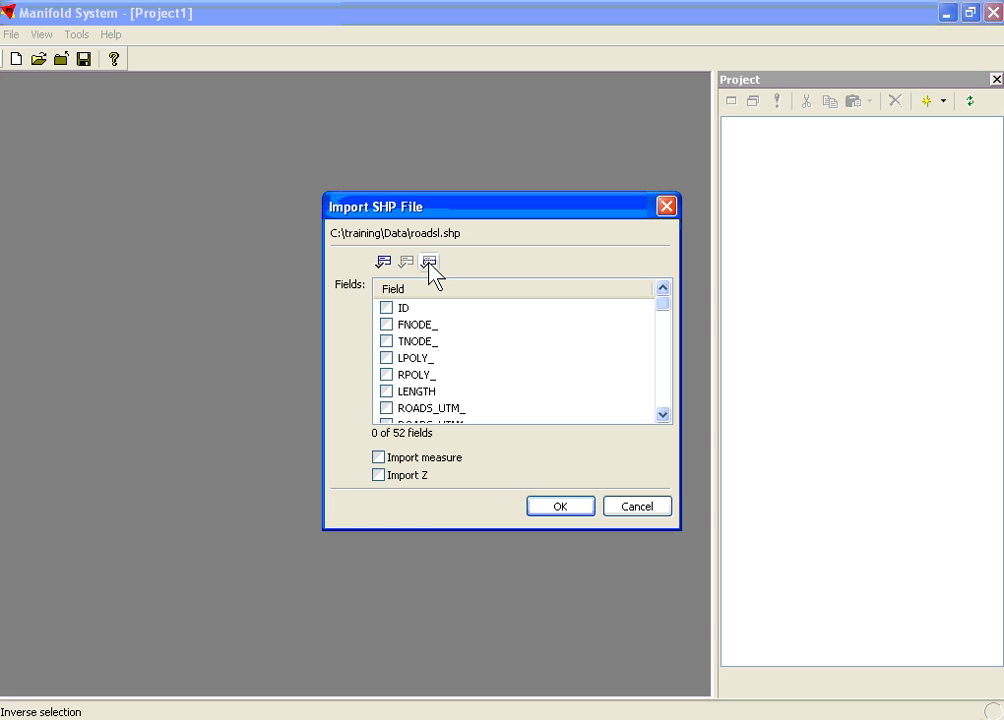
pyautogui.click(383, 262)
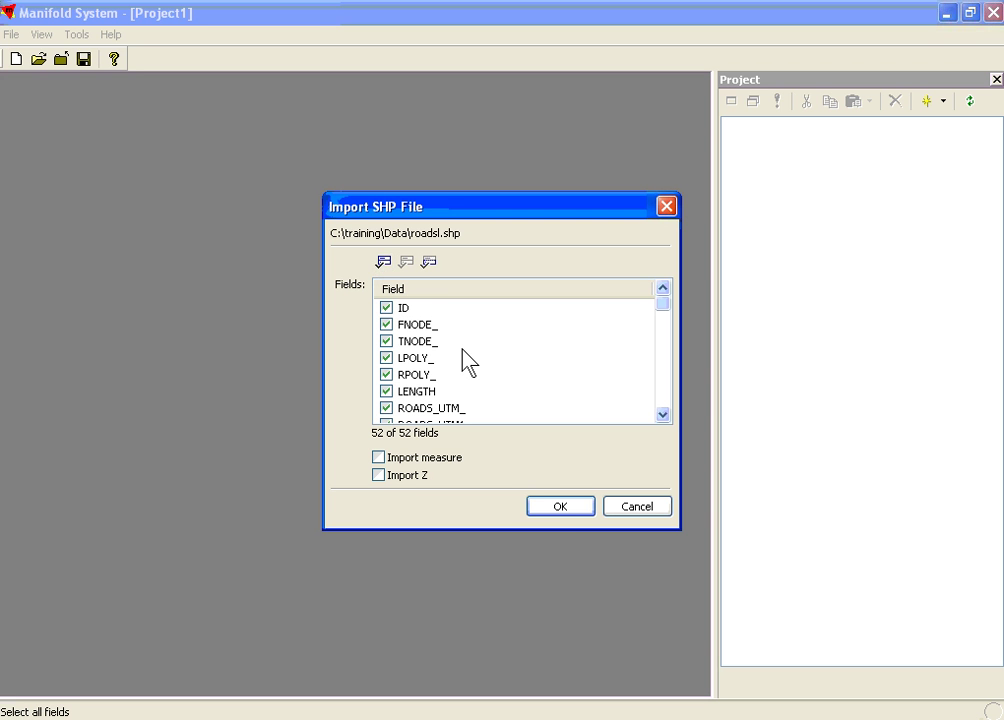
pyautogui.click(556, 507)
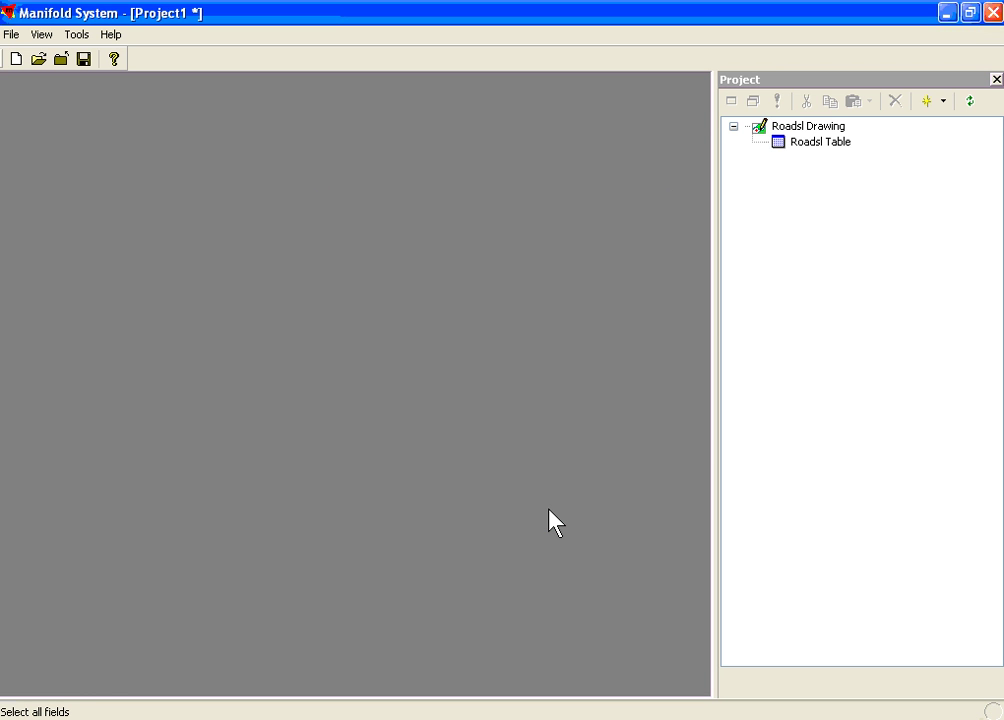
# Open the Roadsl drawing and check its precision and projection in its properties
pyautogui.doubleClick(757, 131)
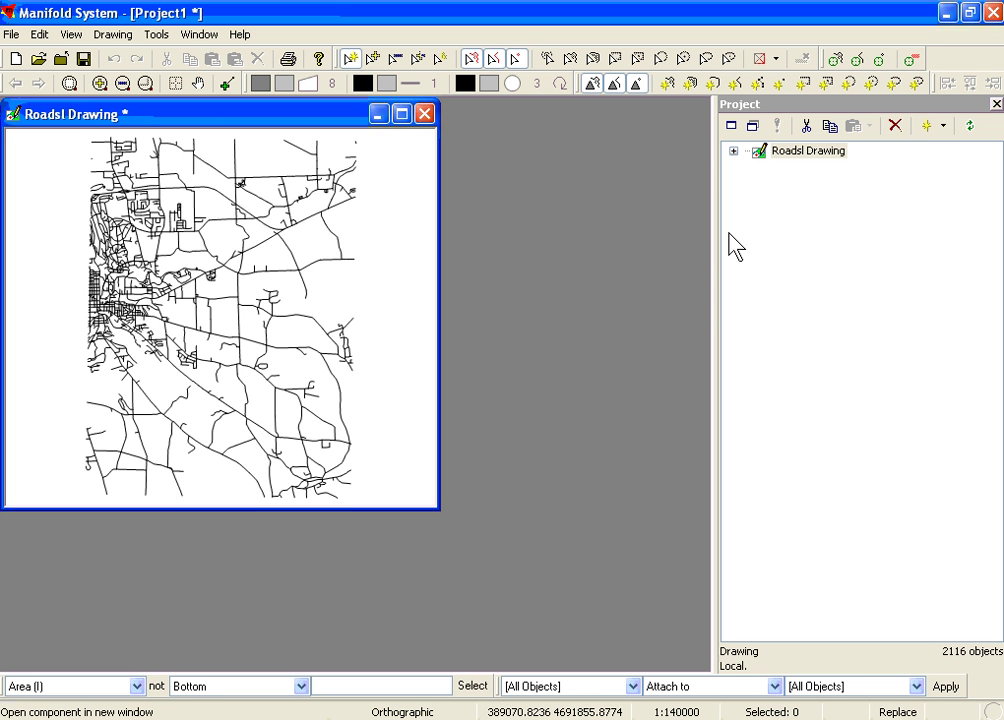
pyautogui.rightClick(765, 170)
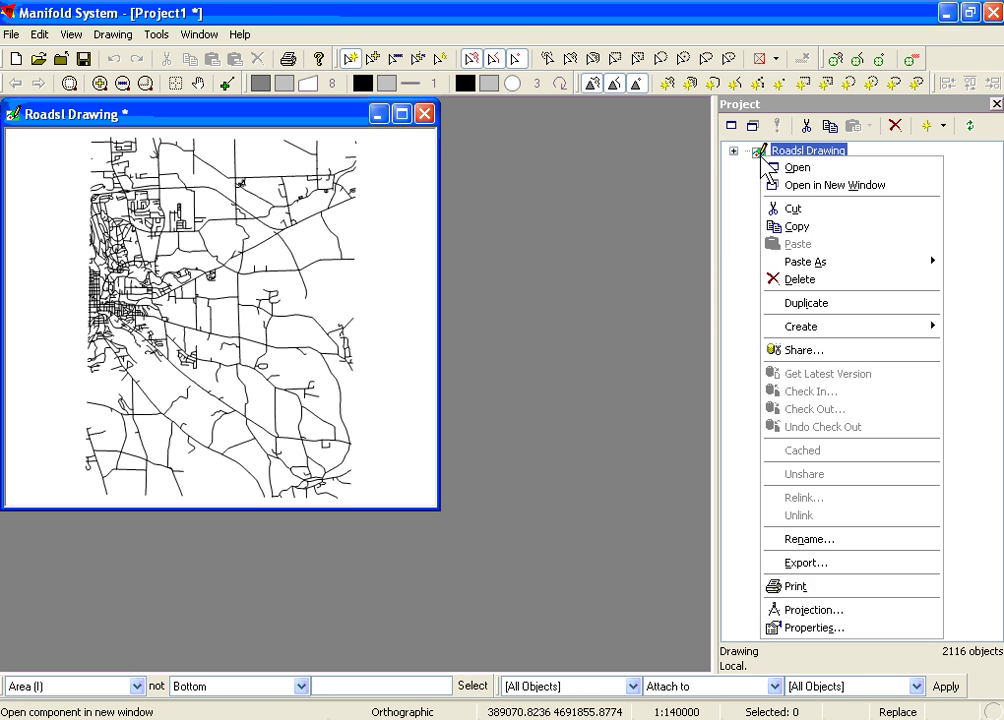
pyautogui.click(813, 628)
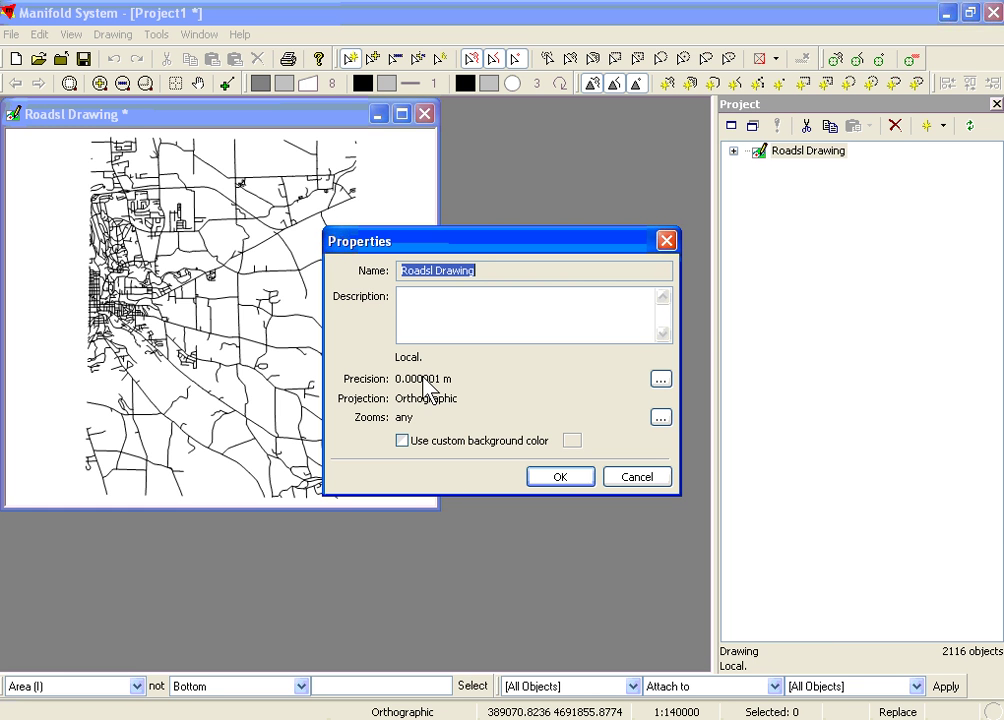
pyautogui.click(559, 478)
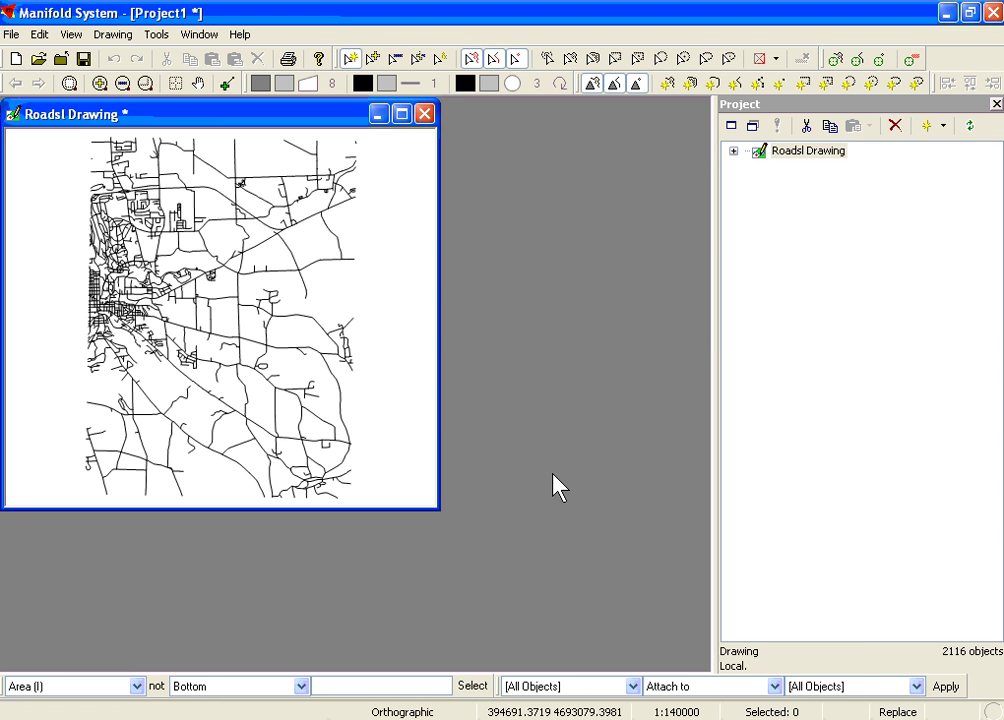
# Import the E00 files ny.e00 and u27hya.e00 together as drawings with all fields, composing areas for ny.e00
pyautogui.click(11, 36)
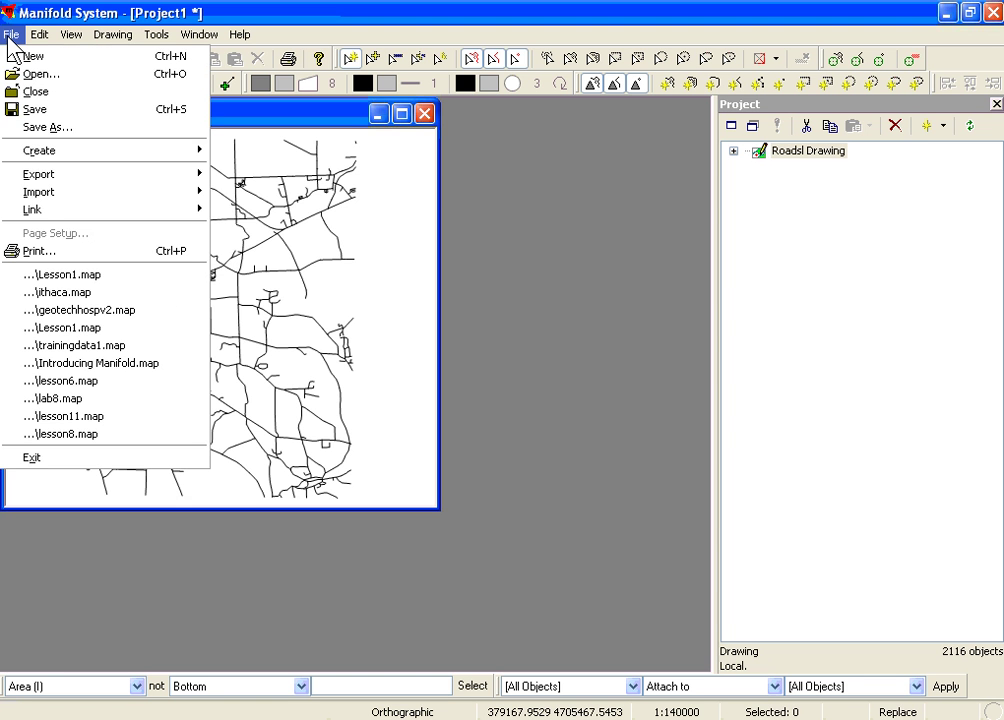
pyautogui.moveTo(37, 195)
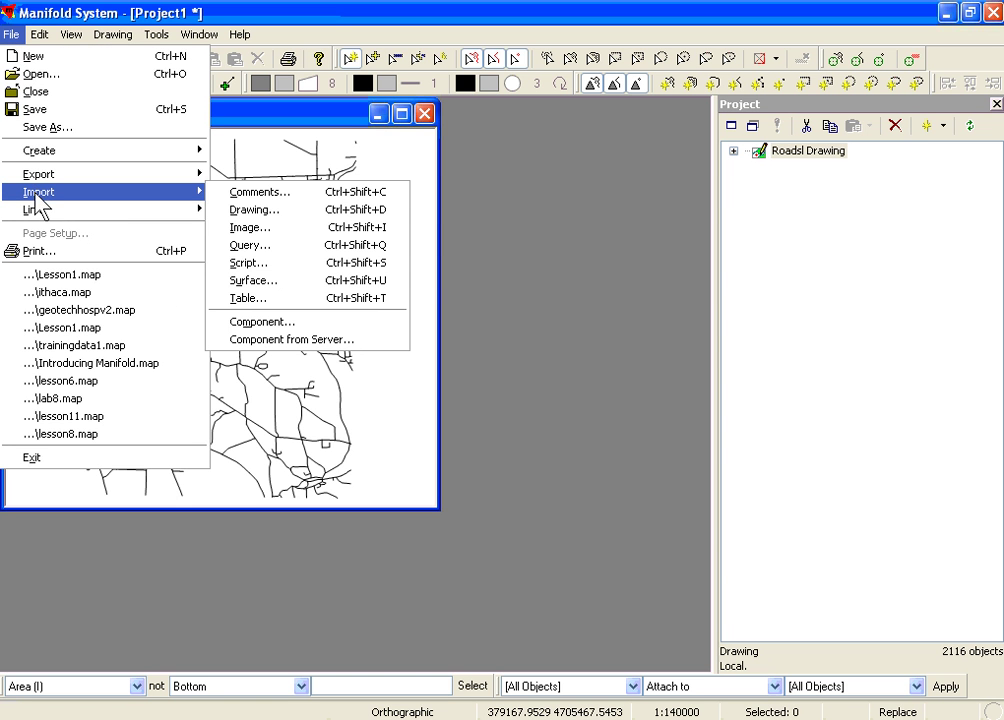
pyautogui.click(246, 210)
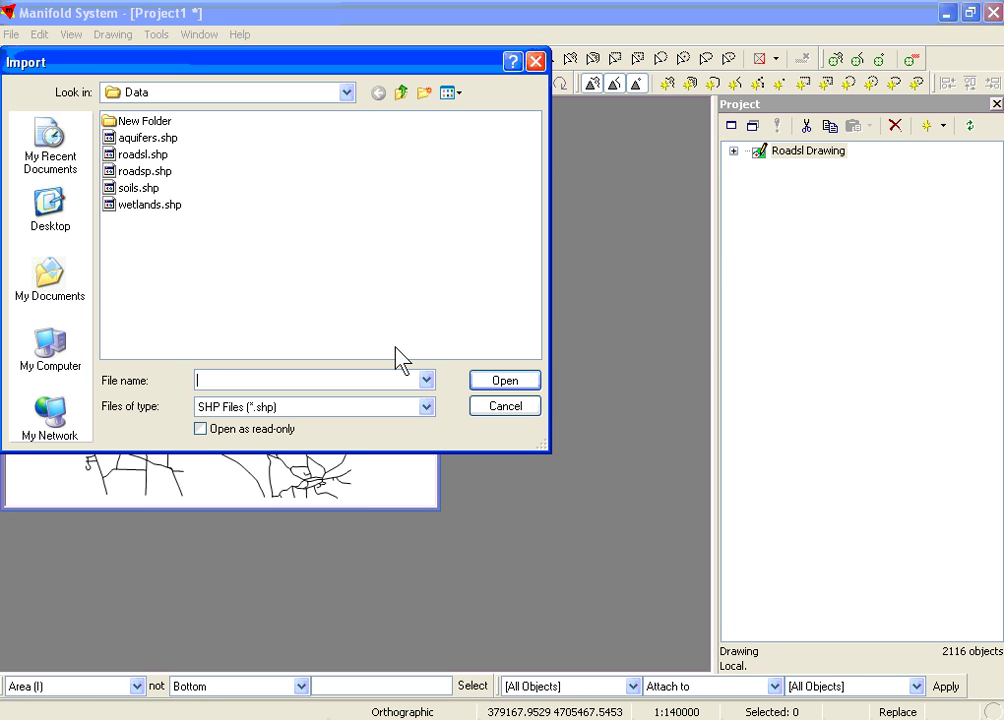
pyautogui.click(426, 407)
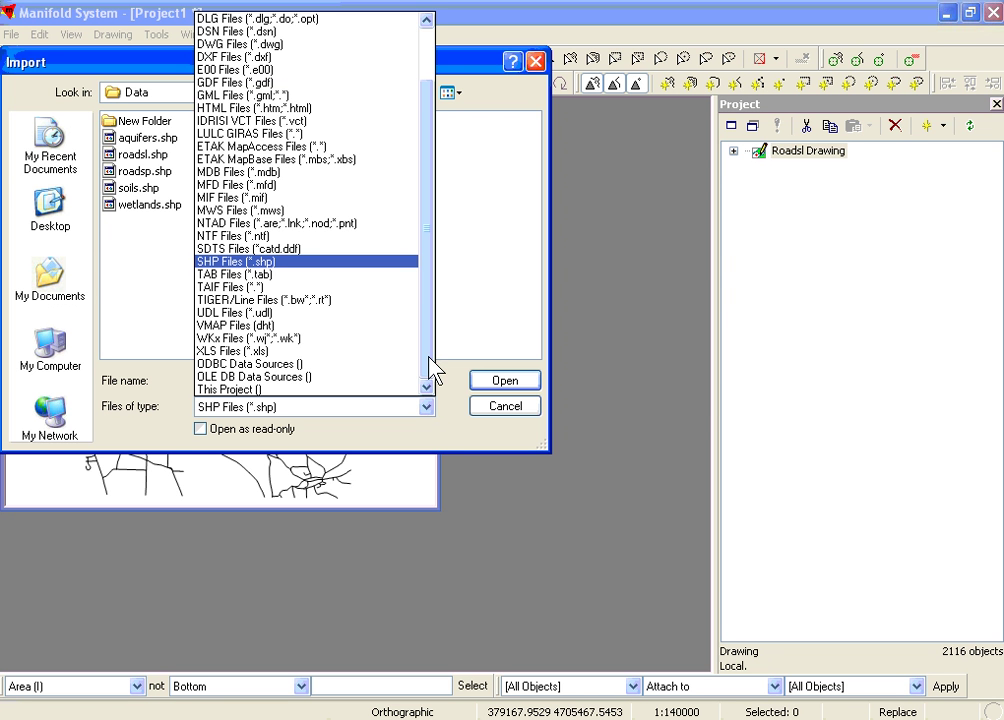
pyautogui.moveTo(432, 345); pyautogui.dragTo(432, 287)
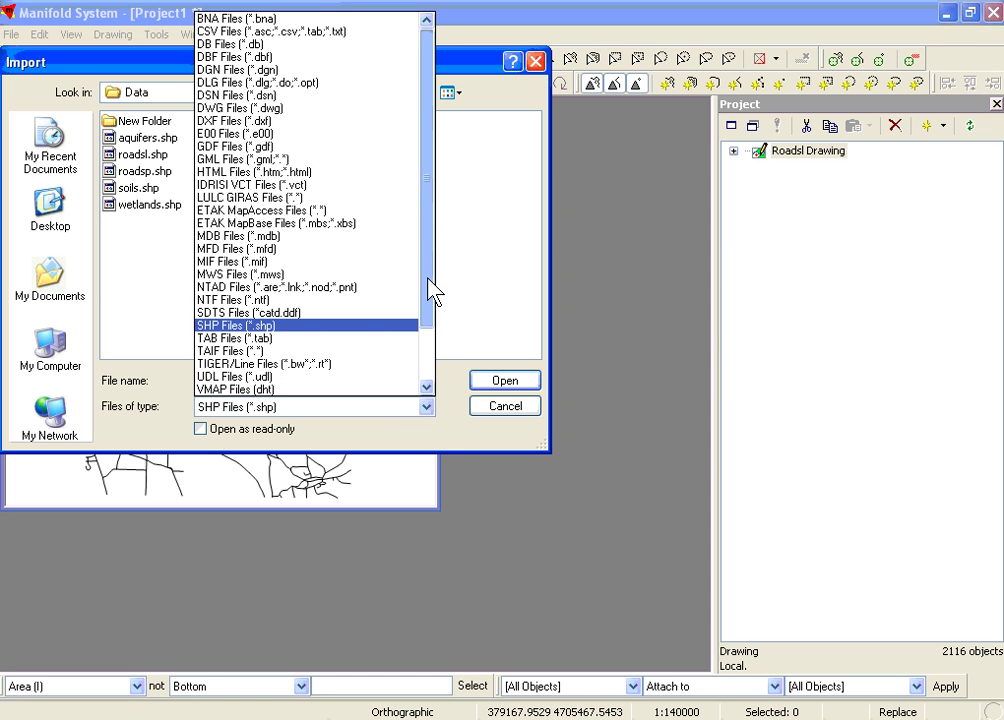
pyautogui.click(262, 134)
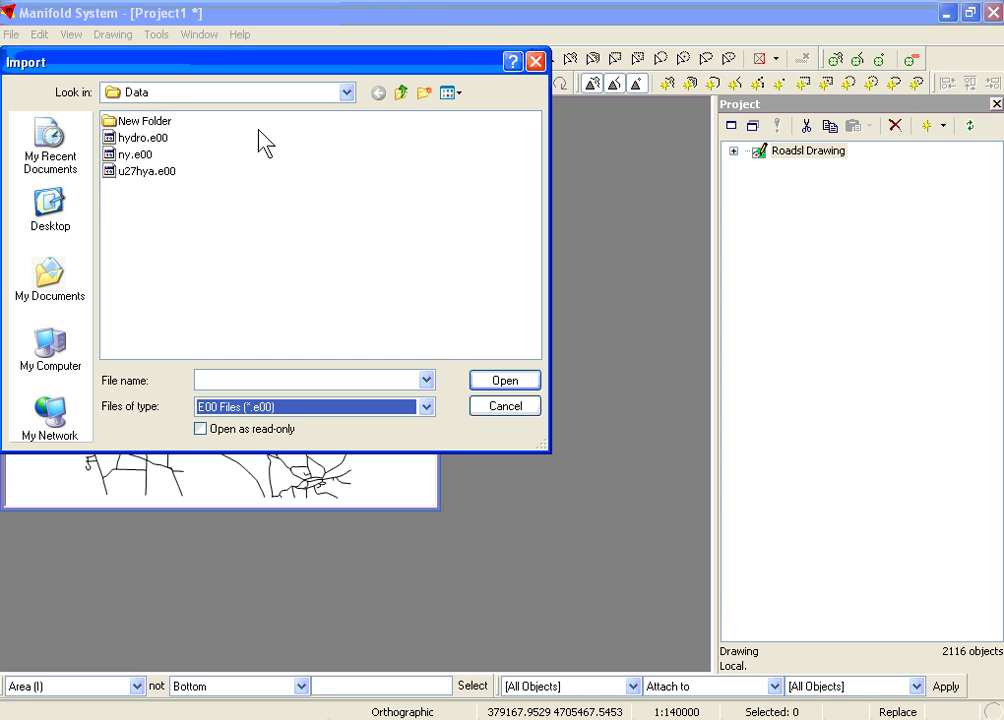
pyautogui.click(152, 173)
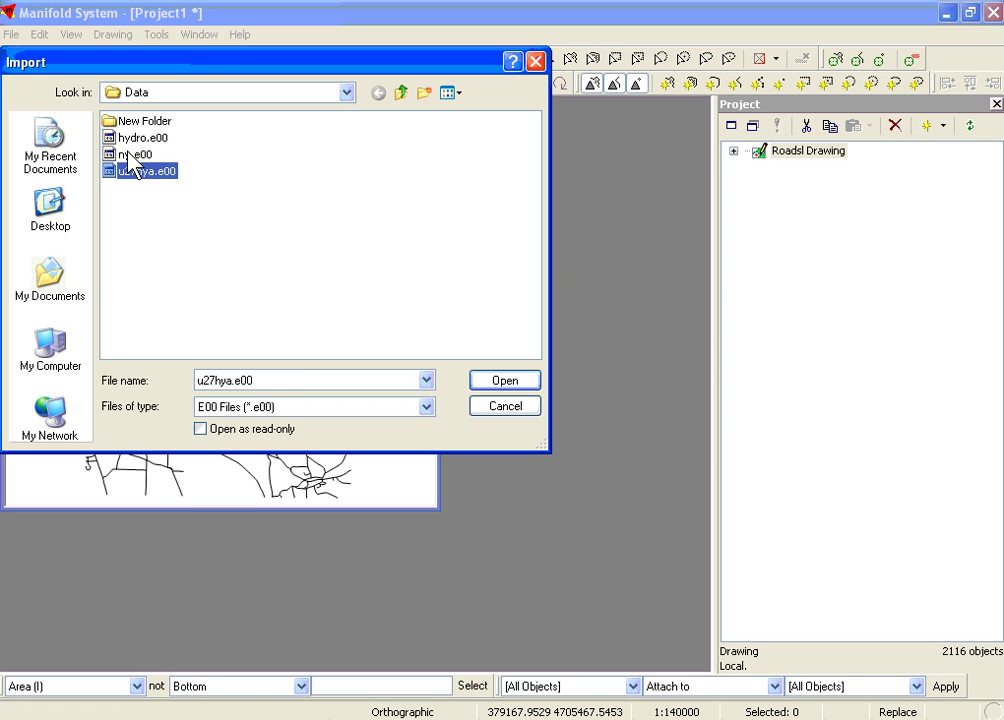
pyautogui.keyDown('ctrl'); pyautogui.click(130, 155); pyautogui.keyUp('ctrl')
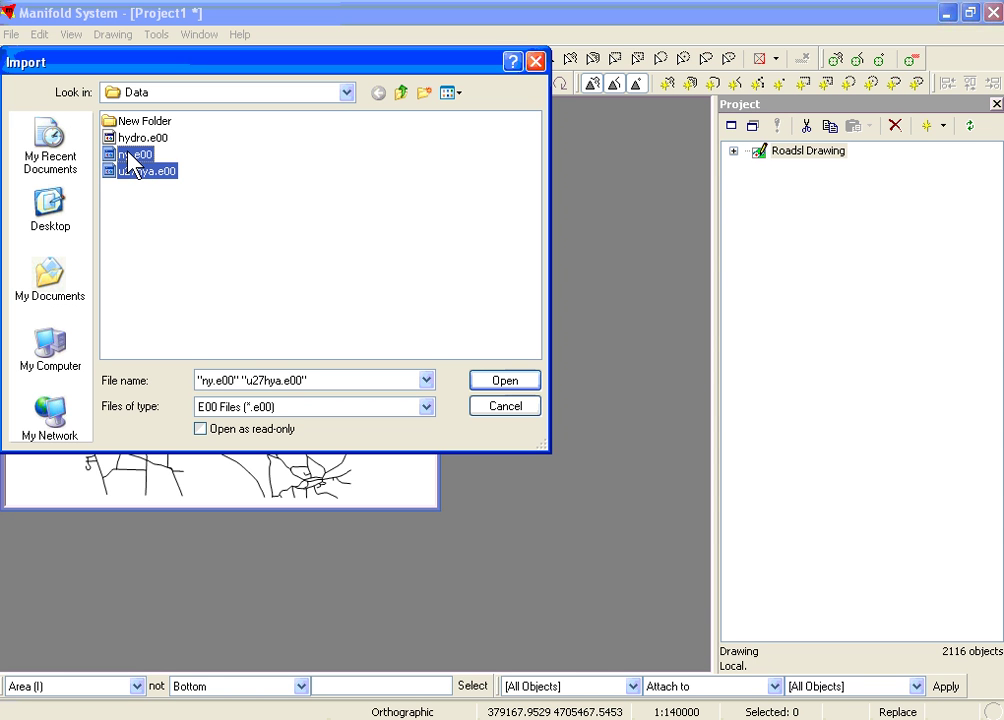
pyautogui.click(480, 385)
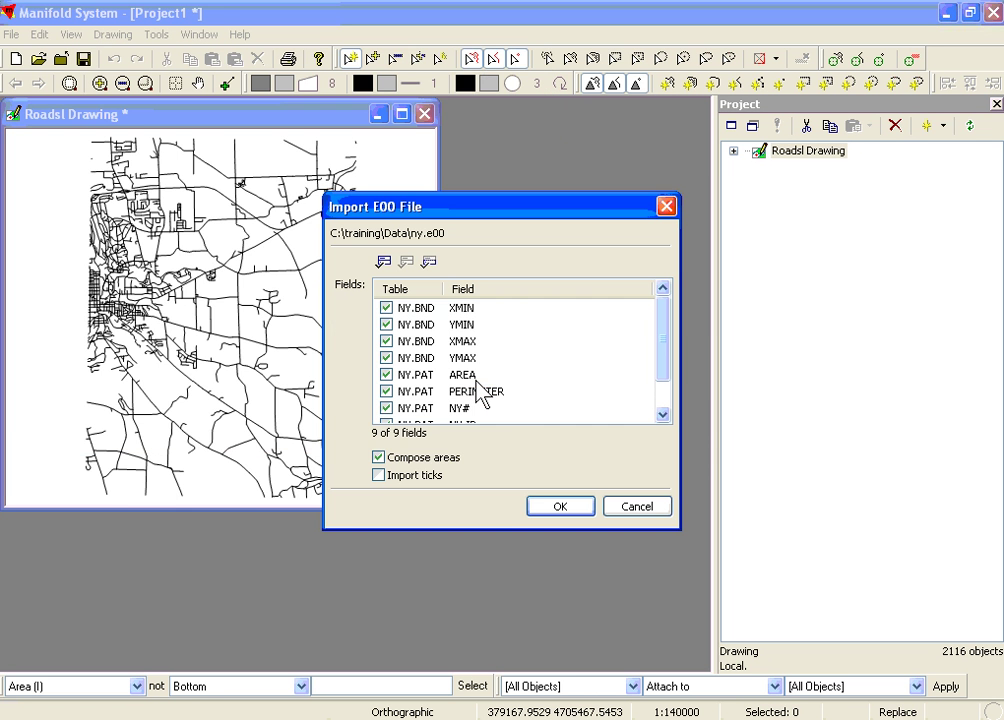
pyautogui.click(555, 508)
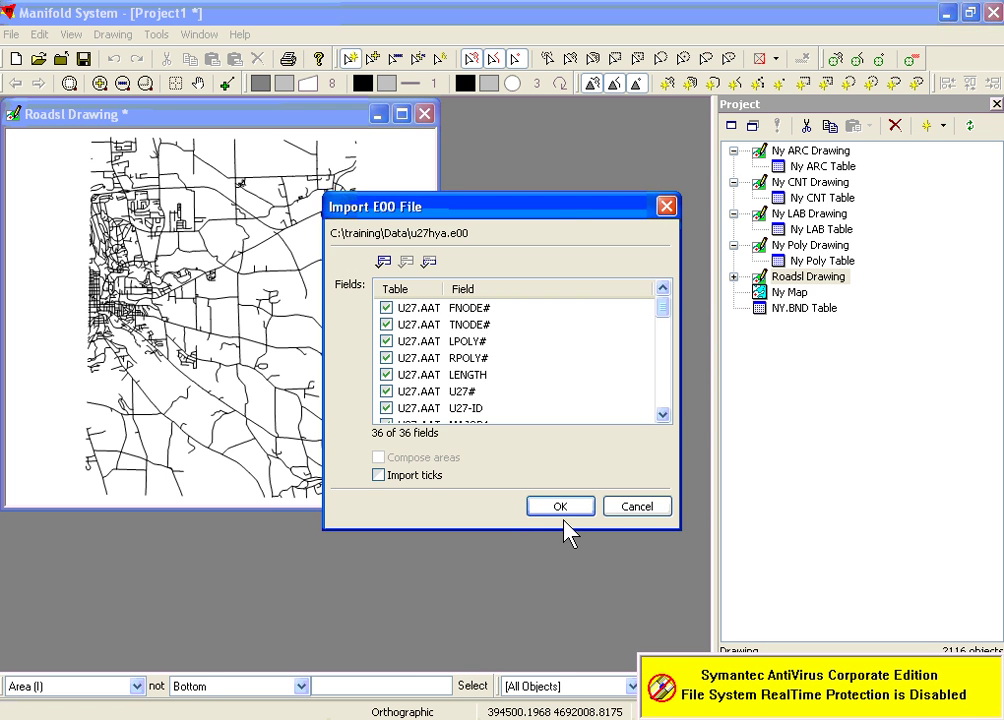
pyautogui.click(559, 512)
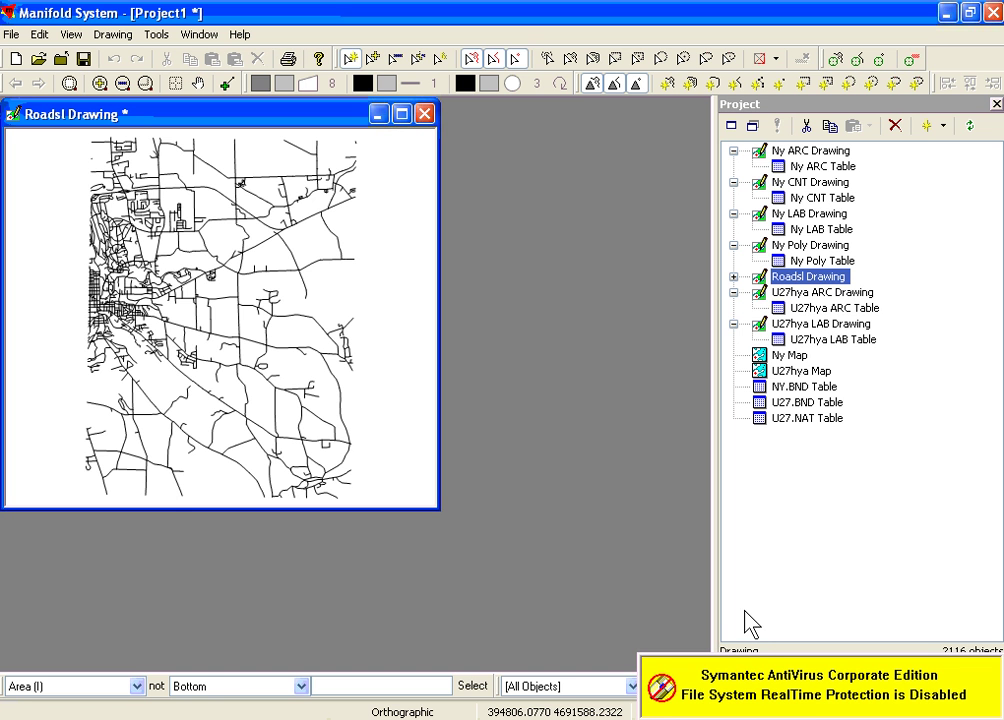
# Delete the Ny ARC, Ny CNT, Ny LAB and U27hya LAB drawings together with the Ny and U27hya maps from the project
pyautogui.click(760, 158)
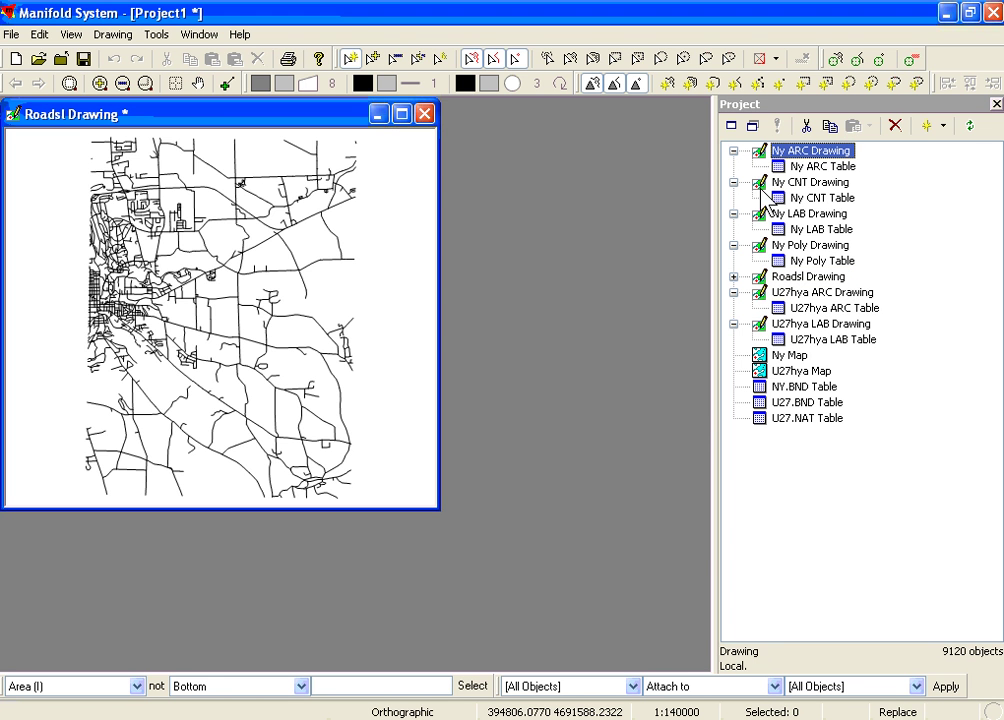
pyautogui.keyDown('ctrl'); pyautogui.click(759, 184); pyautogui.keyUp('ctrl')
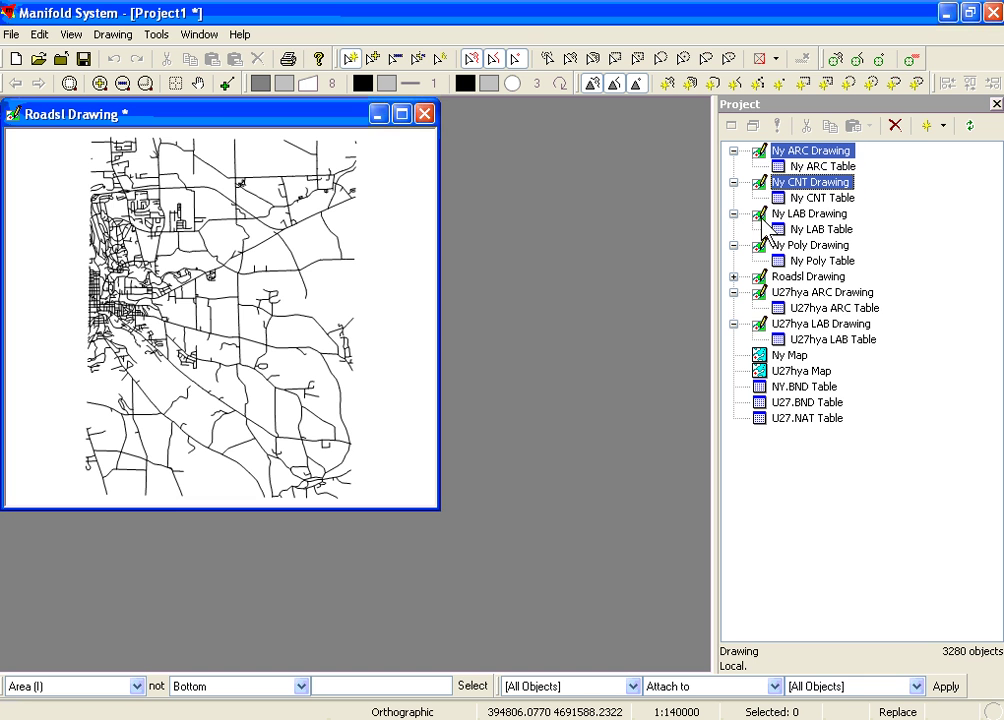
pyautogui.keyDown('ctrl'); pyautogui.click(761, 214); pyautogui.keyUp('ctrl')
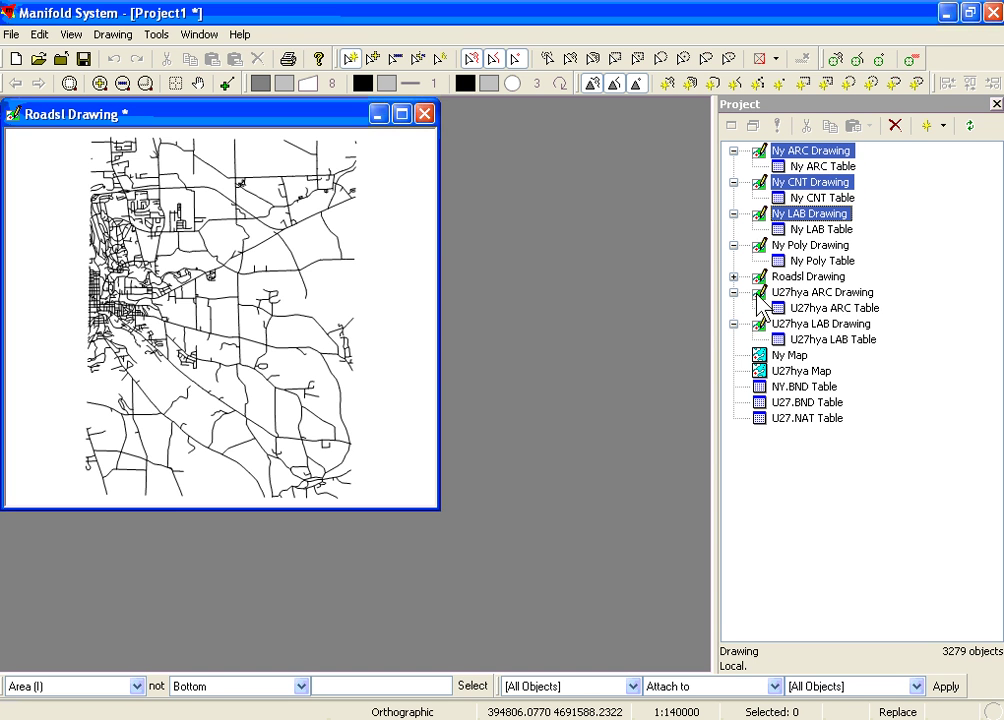
pyautogui.keyDown('ctrl'); pyautogui.click(760, 360); pyautogui.keyUp('ctrl')
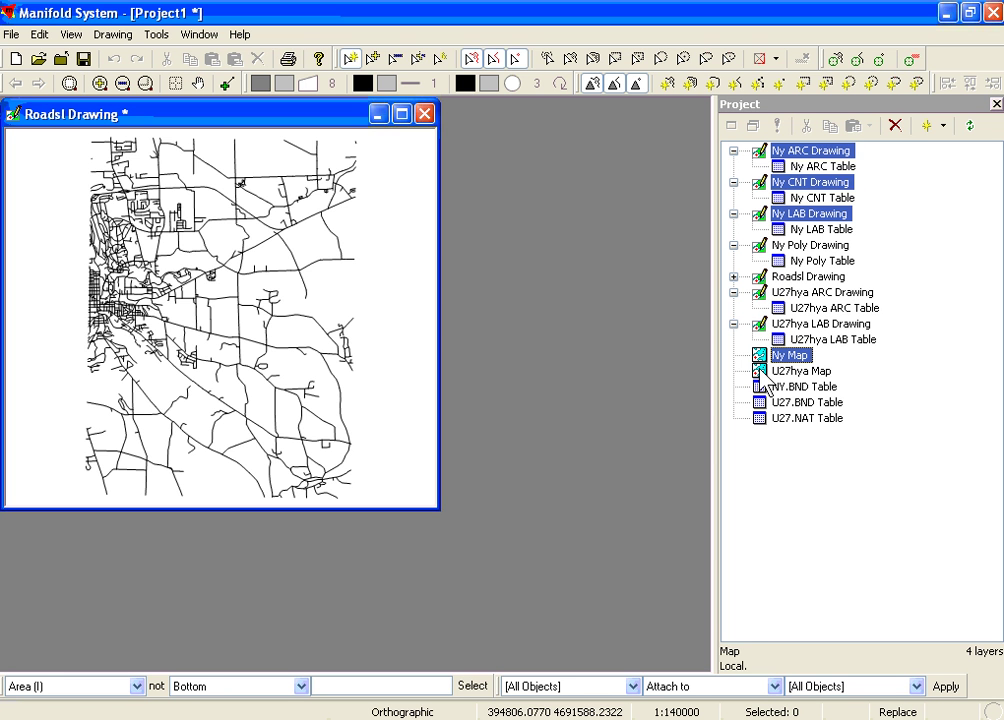
pyautogui.keyDown('ctrl'); pyautogui.click(762, 372); pyautogui.keyUp('ctrl')
pyautogui.keyDown('ctrl'); pyautogui.click(785, 324); pyautogui.keyUp('ctrl')
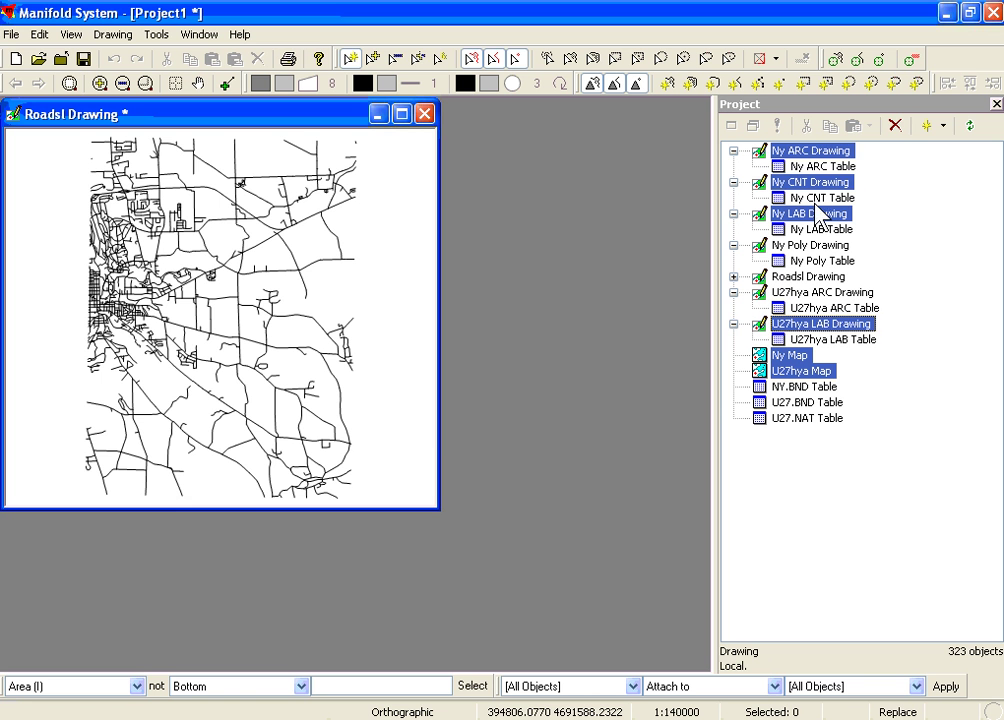
pyautogui.click(895, 127)
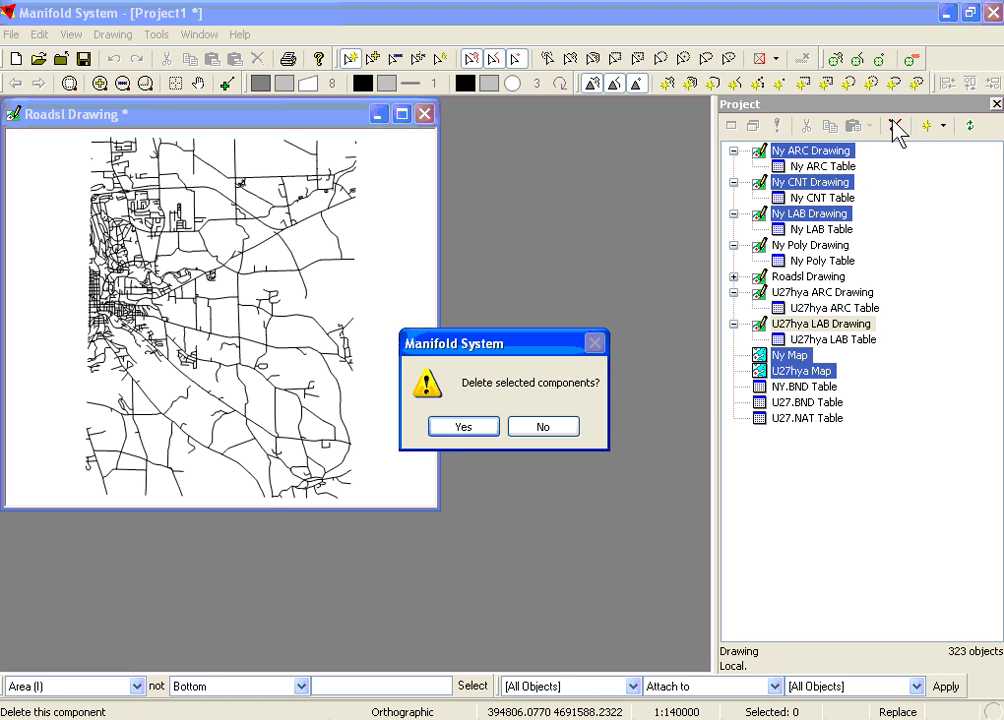
pyautogui.click(463, 427)
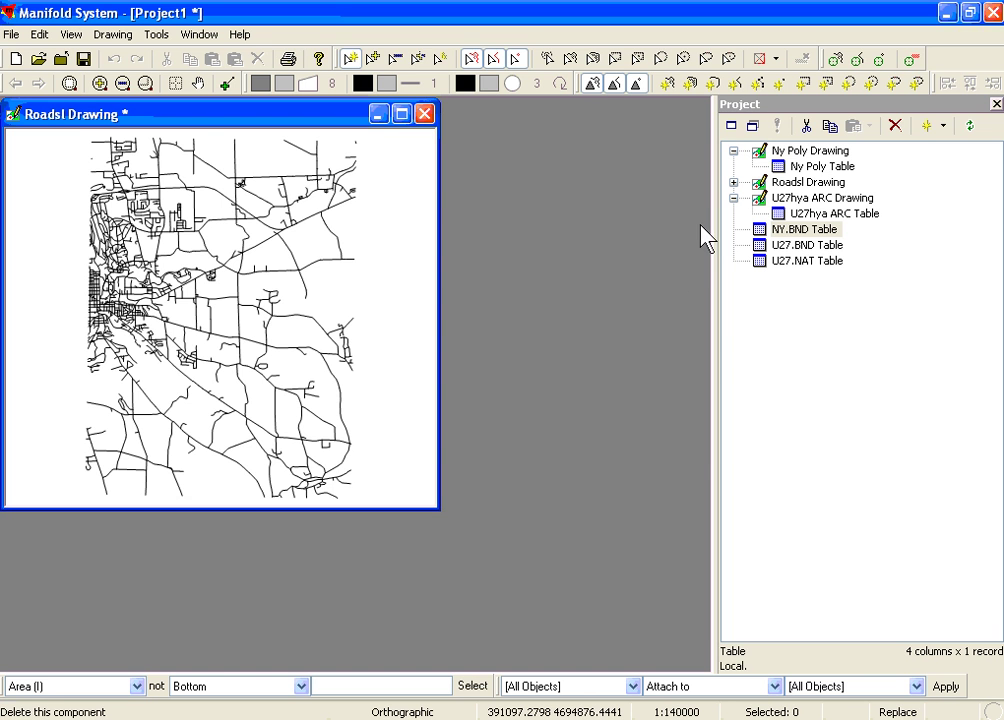
# Open the Ny Poly and U27hya ARC drawings and move the U27hya ARC window aside so both can be seen
pyautogui.doubleClick(761, 155)
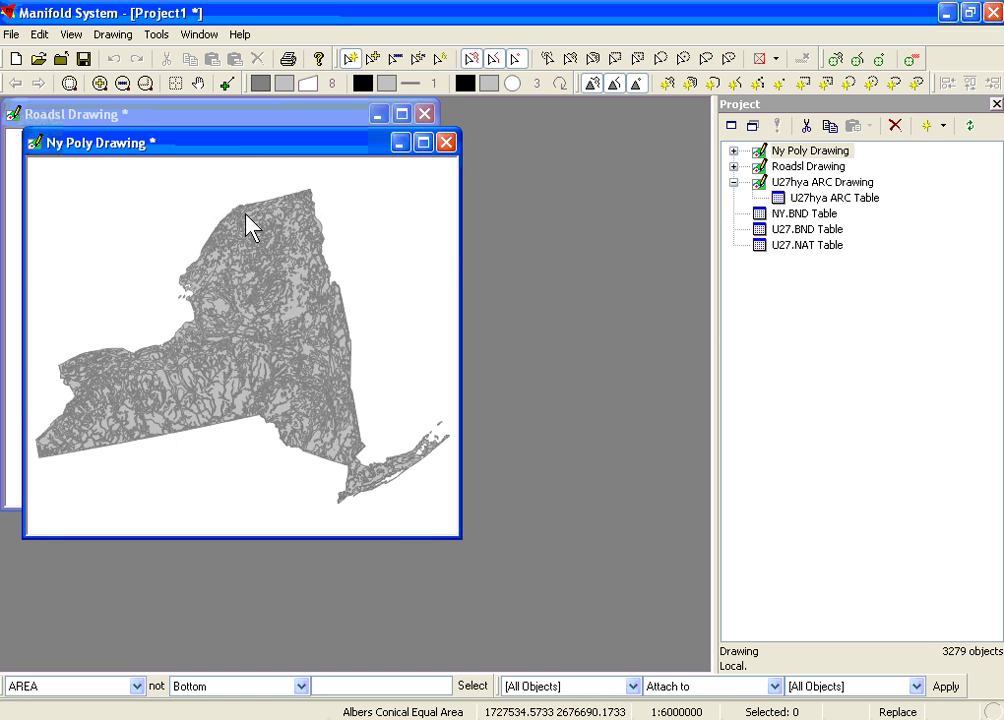
pyautogui.doubleClick(762, 183)
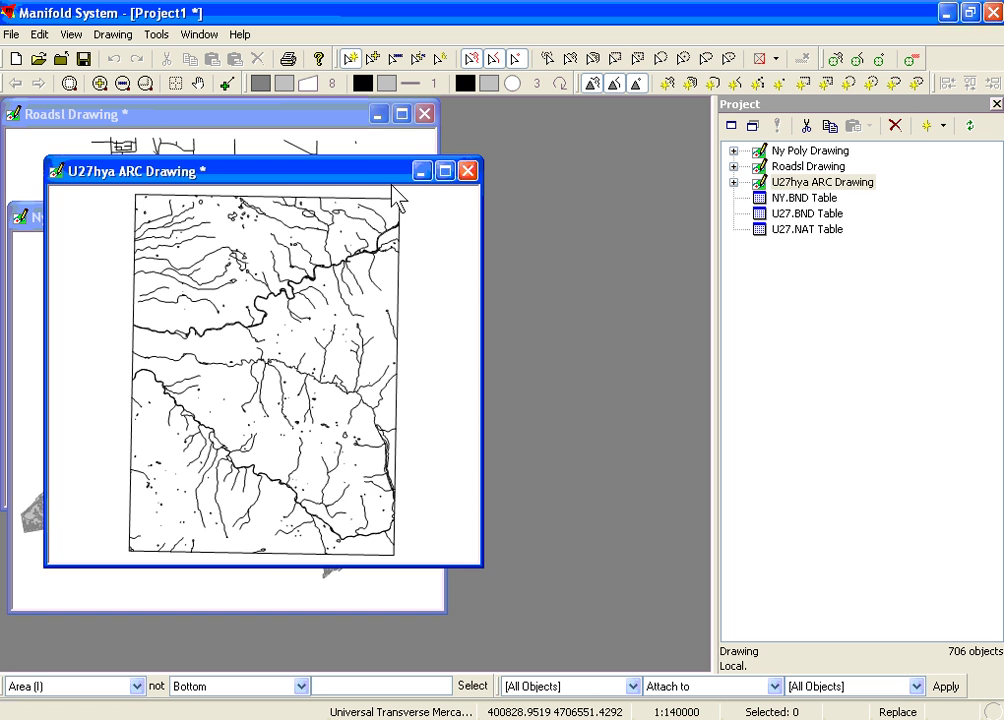
pyautogui.moveTo(340, 171); pyautogui.dragTo(562, 172)
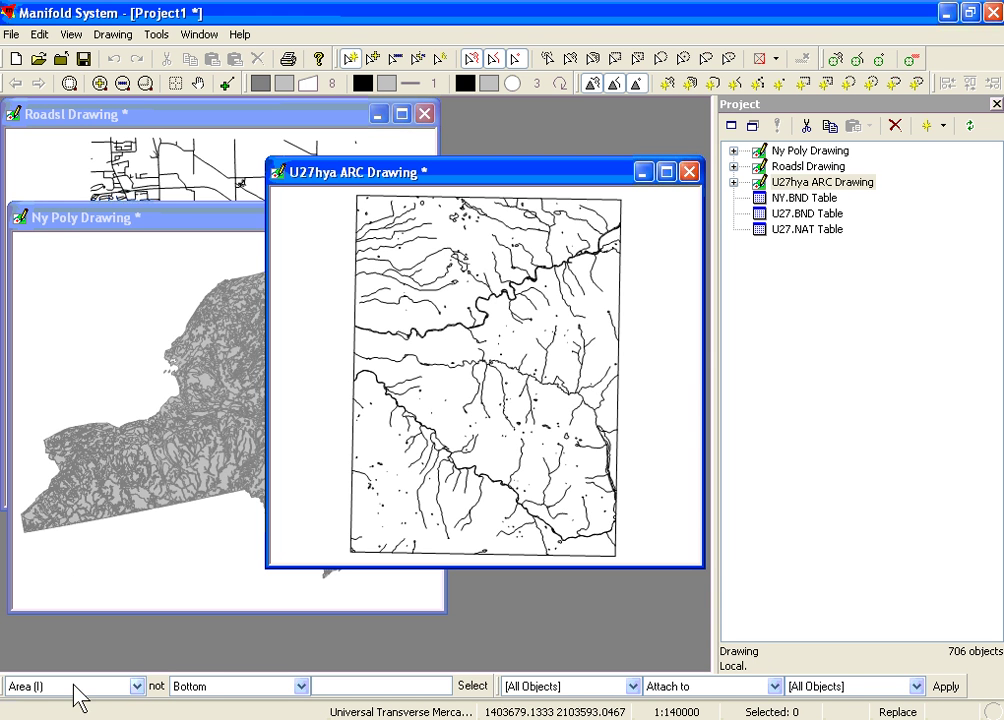
# Launch Microsoft Excel and open the workbook boundary.xls from \training\Data
pyautogui.press('super')
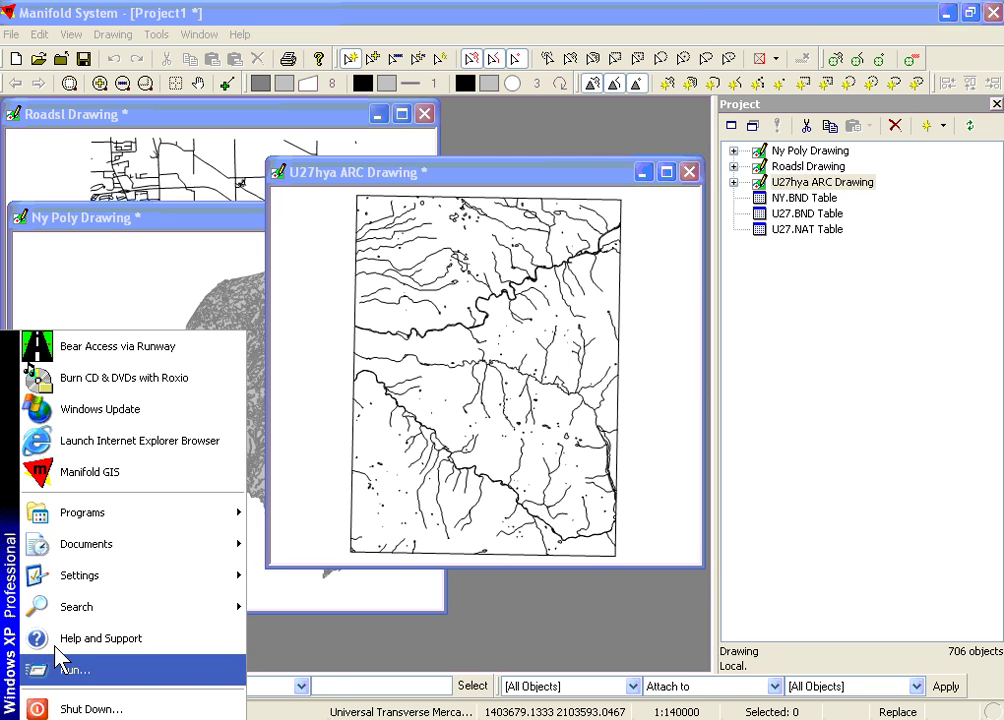
pyautogui.moveTo(52, 516)
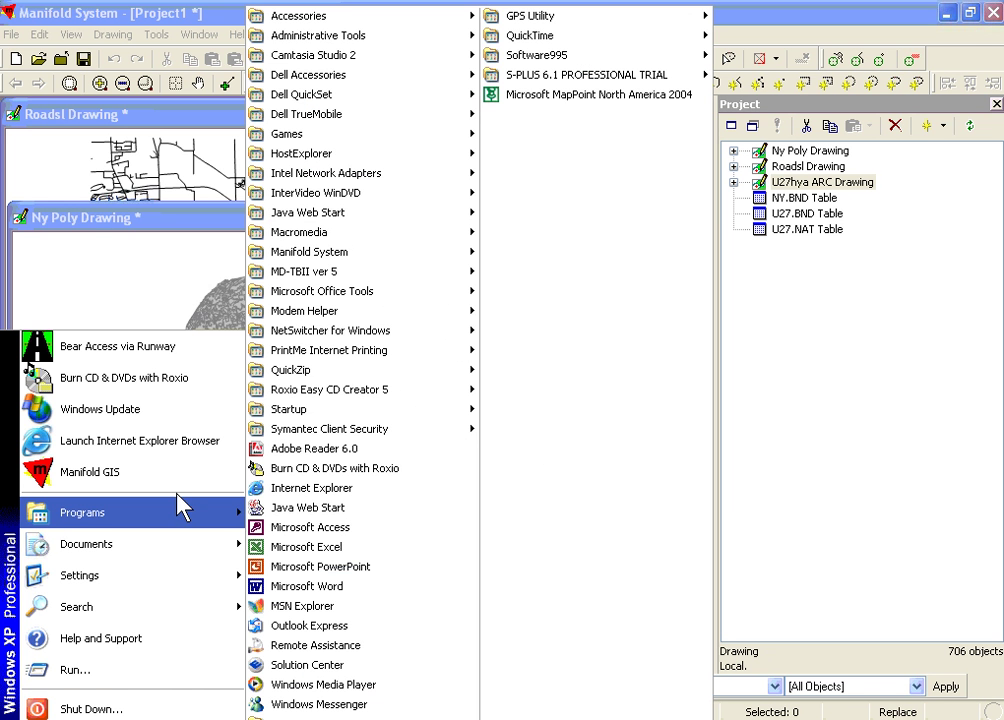
pyautogui.click(285, 550)
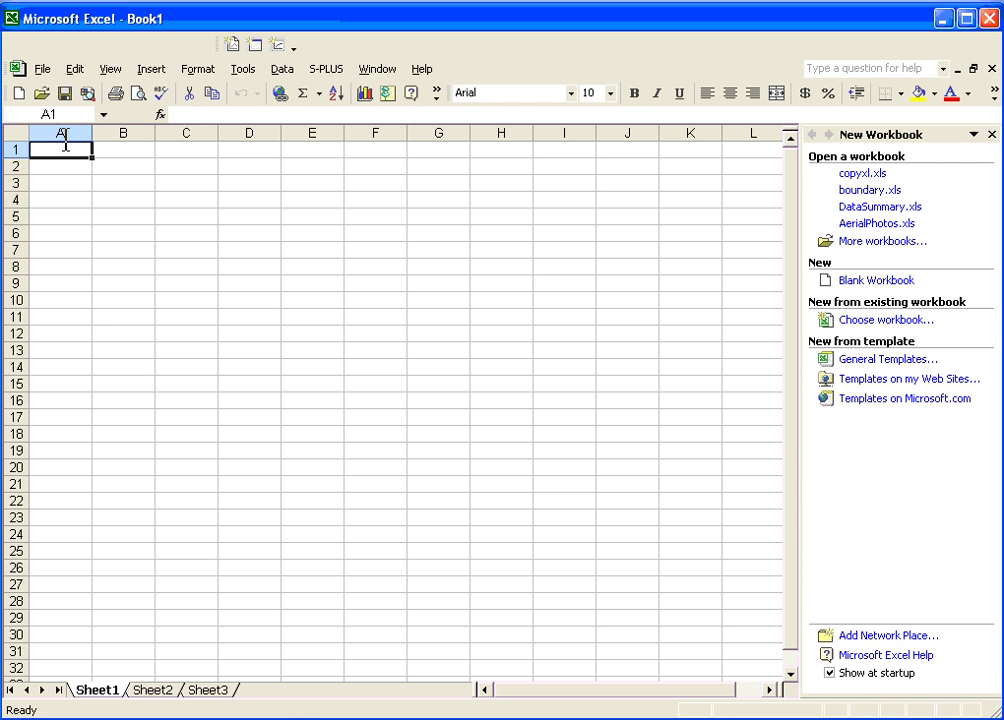
pyautogui.click(43, 70)
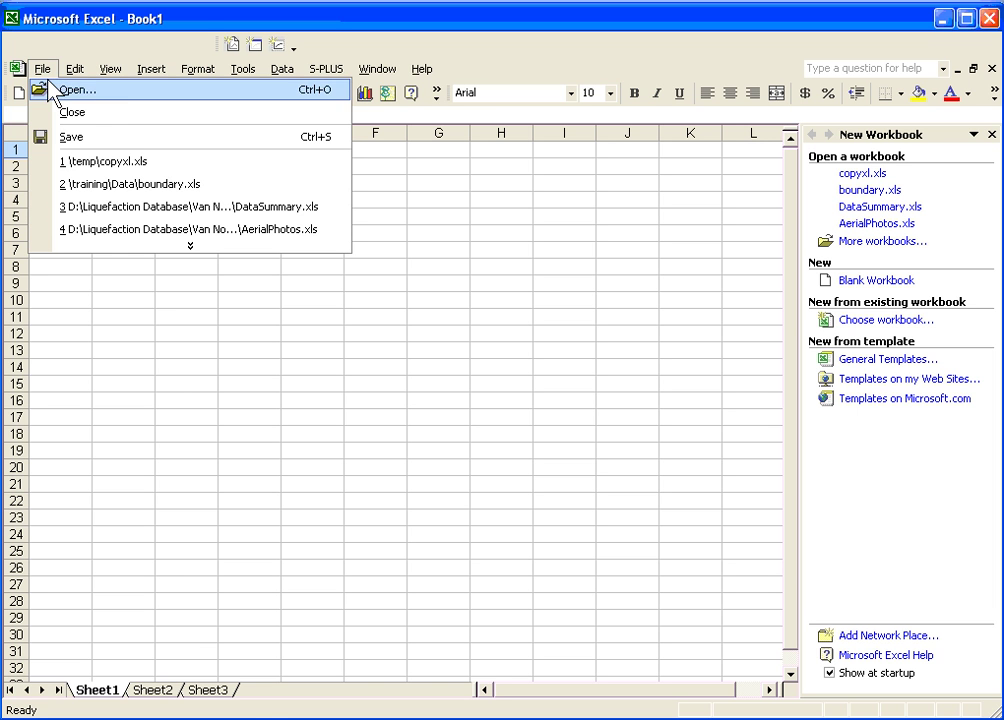
pyautogui.click(130, 184)
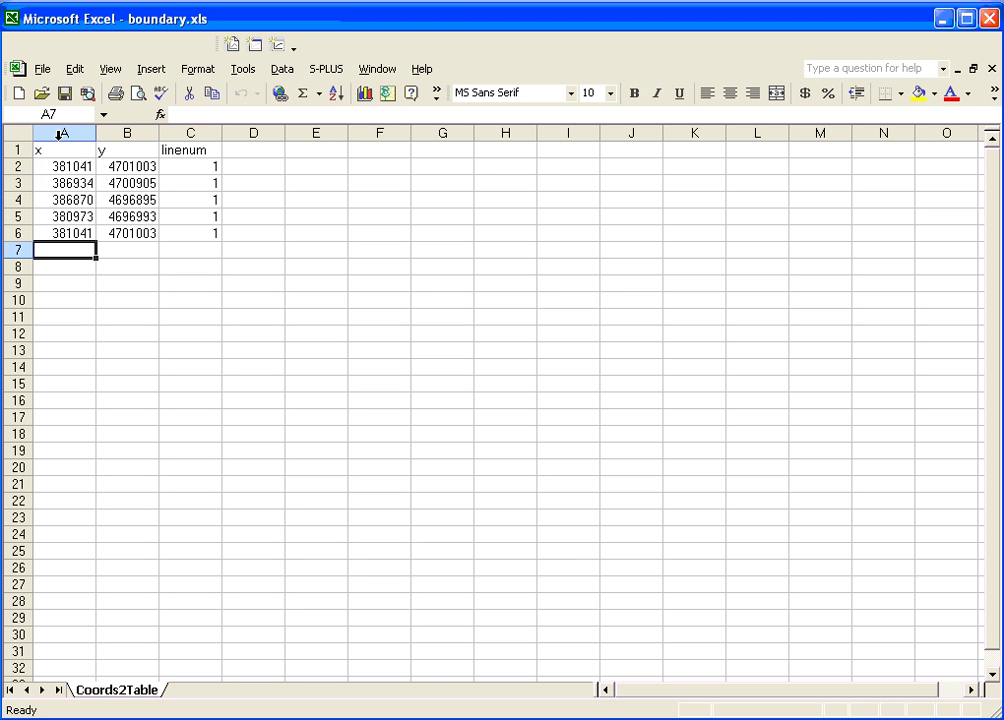
# Examine the x, y and linenum columns of boundary.xls and close Excel to return to Manifold System
pyautogui.click(58, 134)
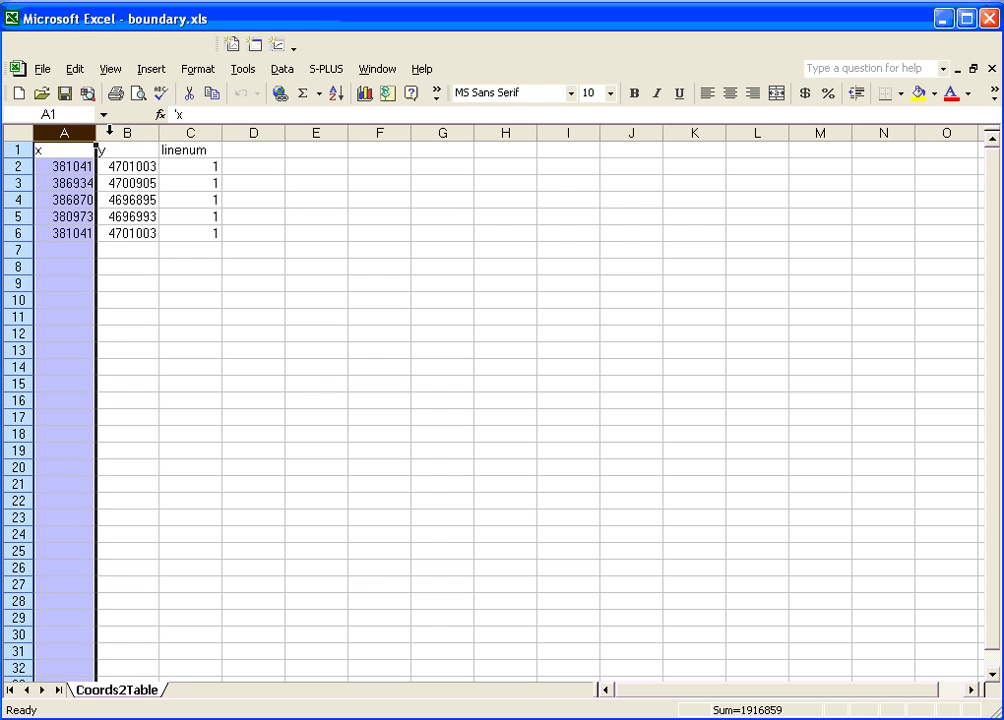
pyautogui.click(110, 131)
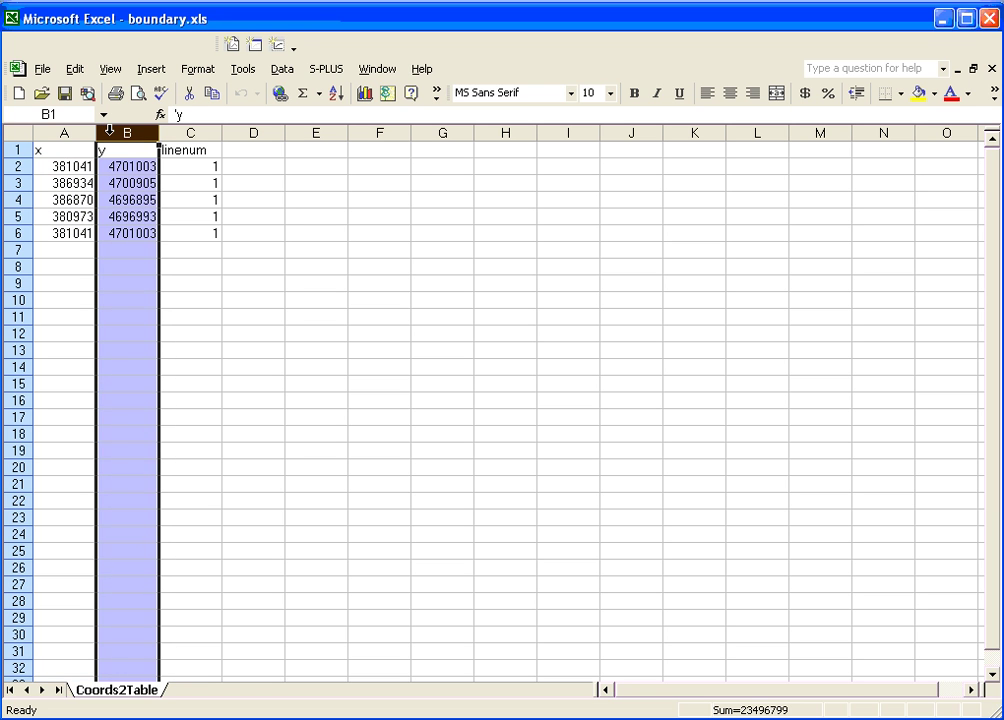
pyautogui.click(180, 127)
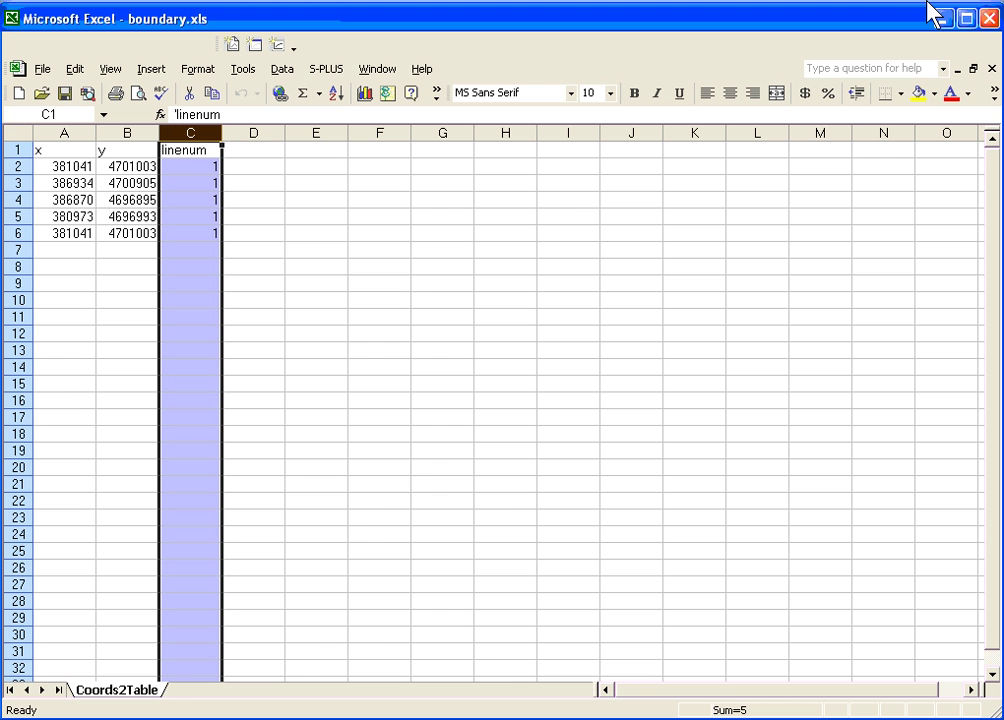
pyautogui.click(992, 22)
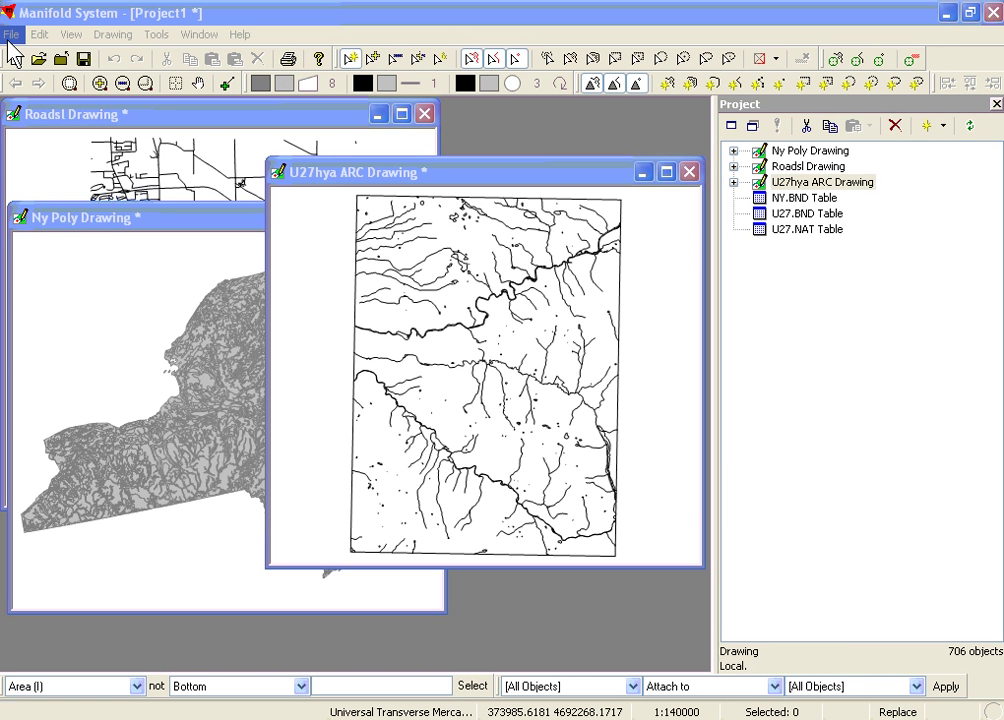
# Import the XLS file boundary.xls as a drawing with linenum as the line ID, and open the imported drawing
pyautogui.click(12, 35)
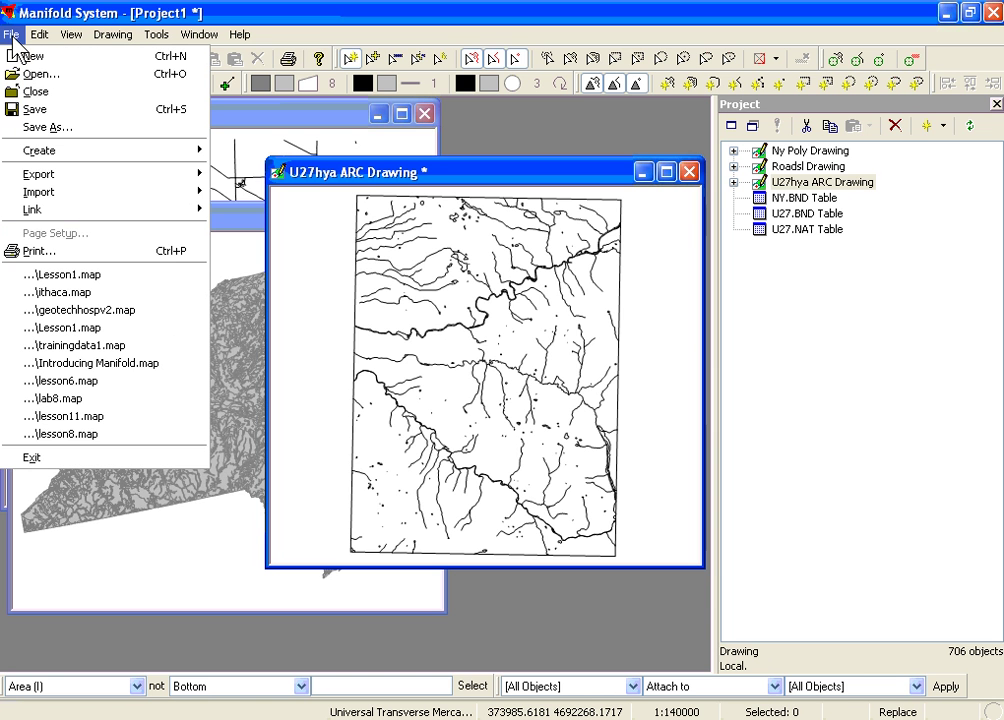
pyautogui.moveTo(62, 194)
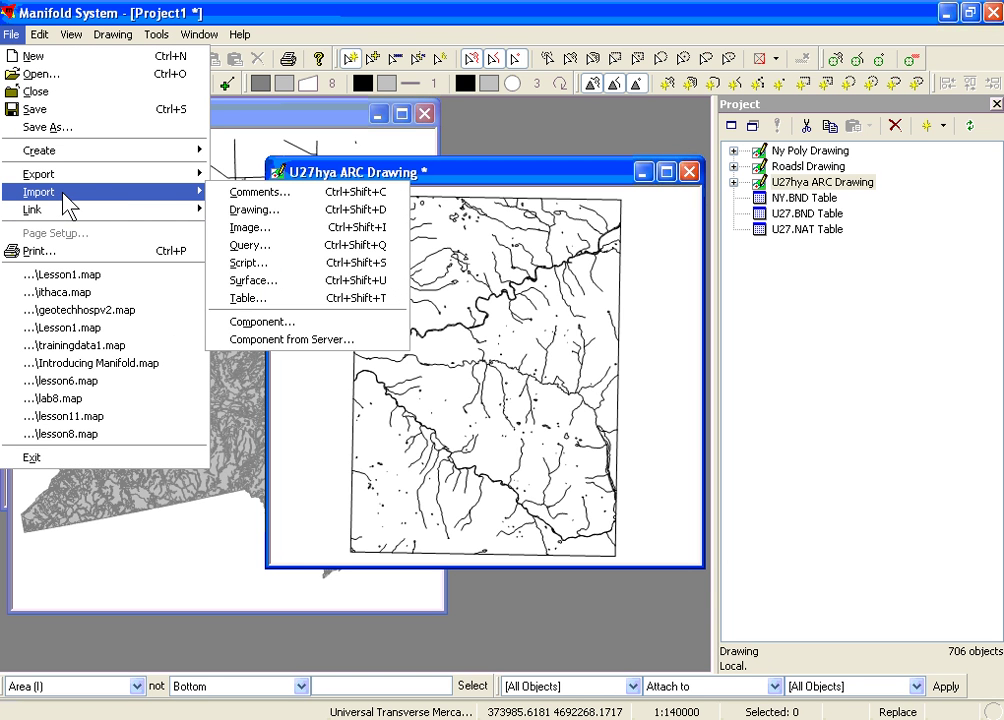
pyautogui.click(240, 211)
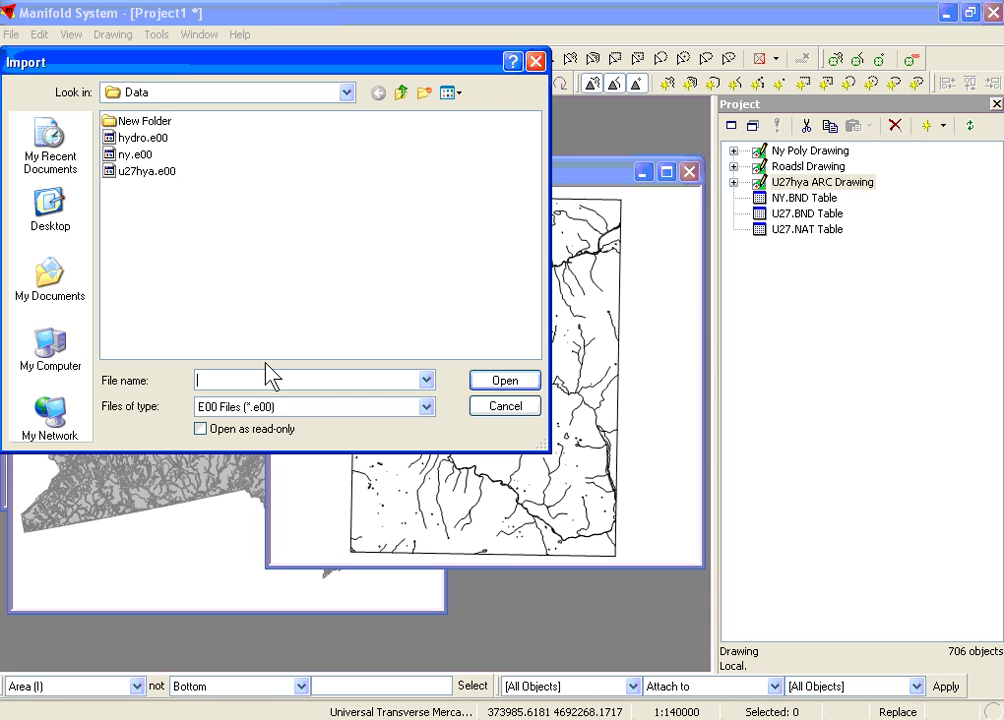
pyautogui.click(425, 408)
pyautogui.press('x')
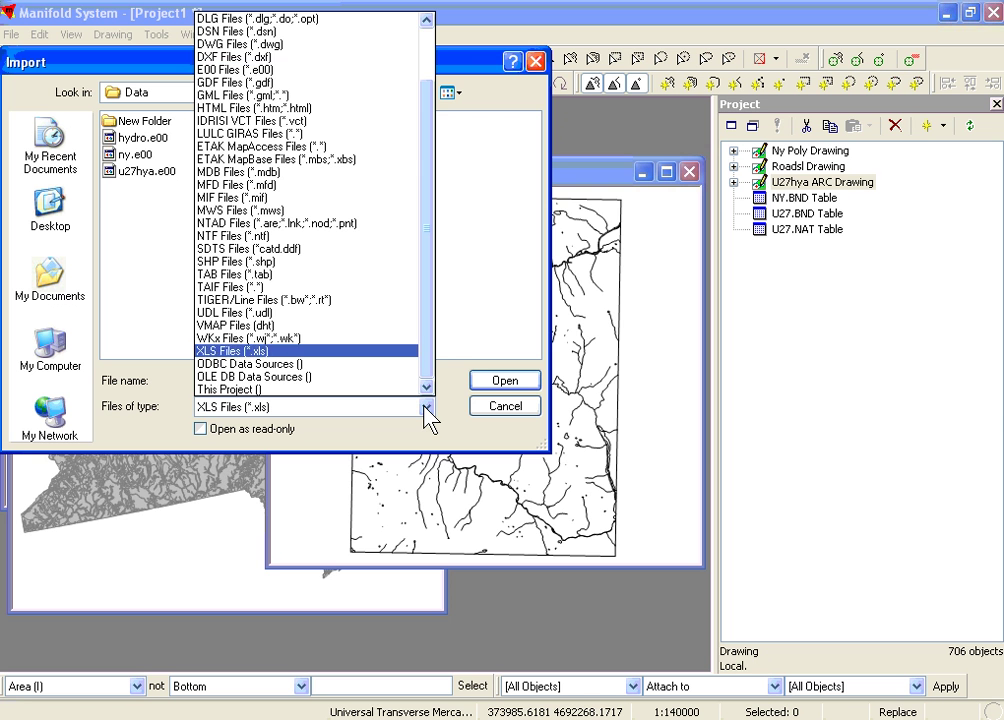
pyautogui.click(244, 352)
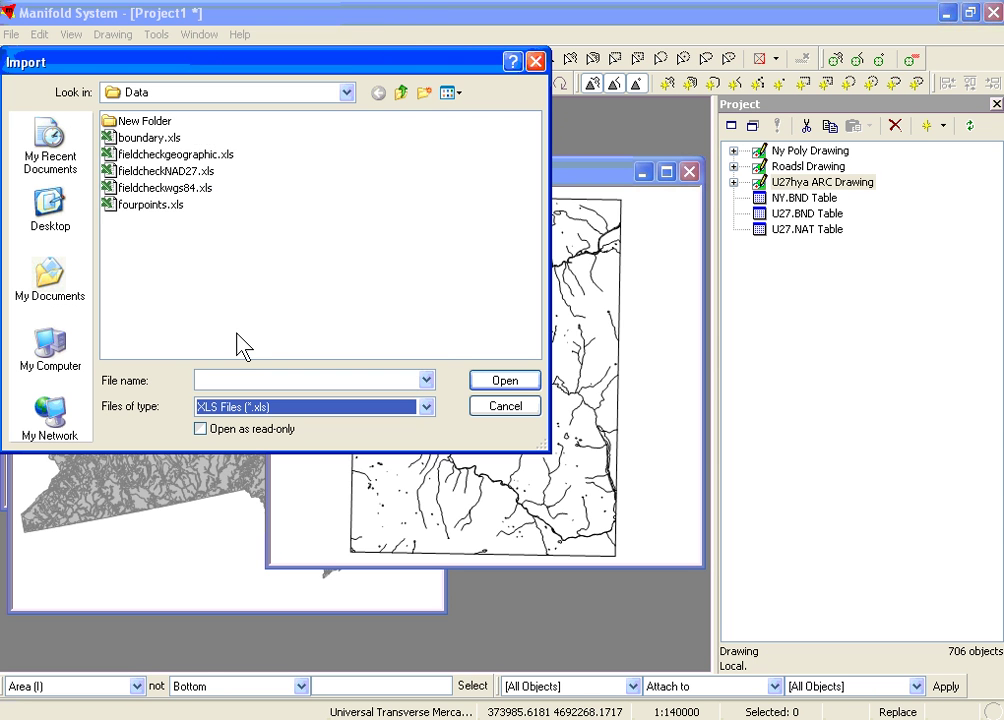
pyautogui.click(122, 138)
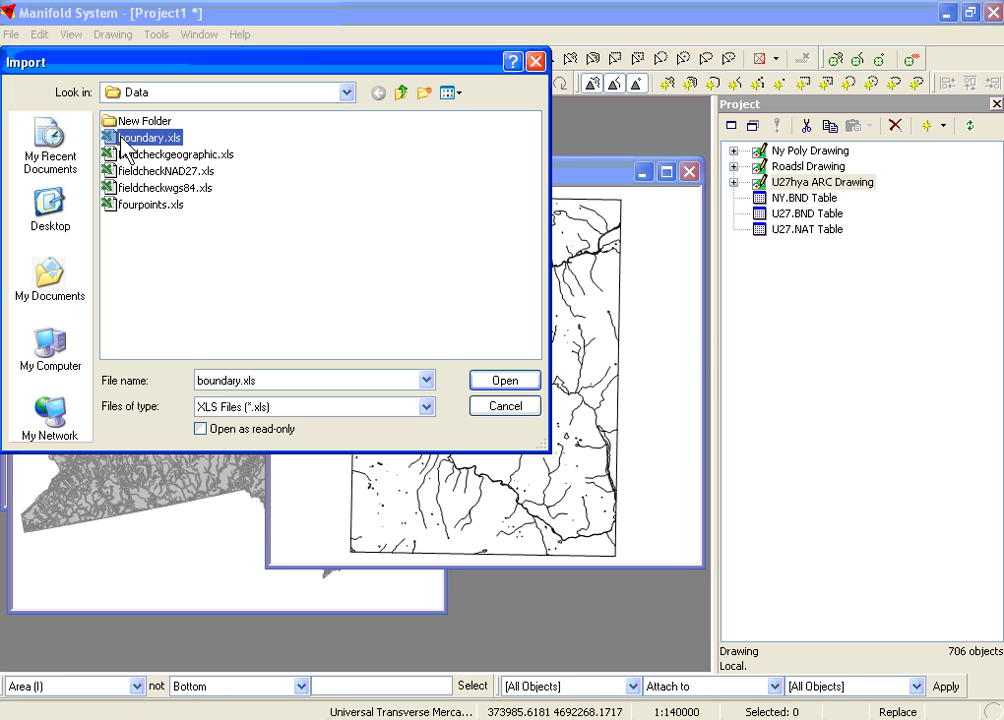
pyautogui.click(503, 384)
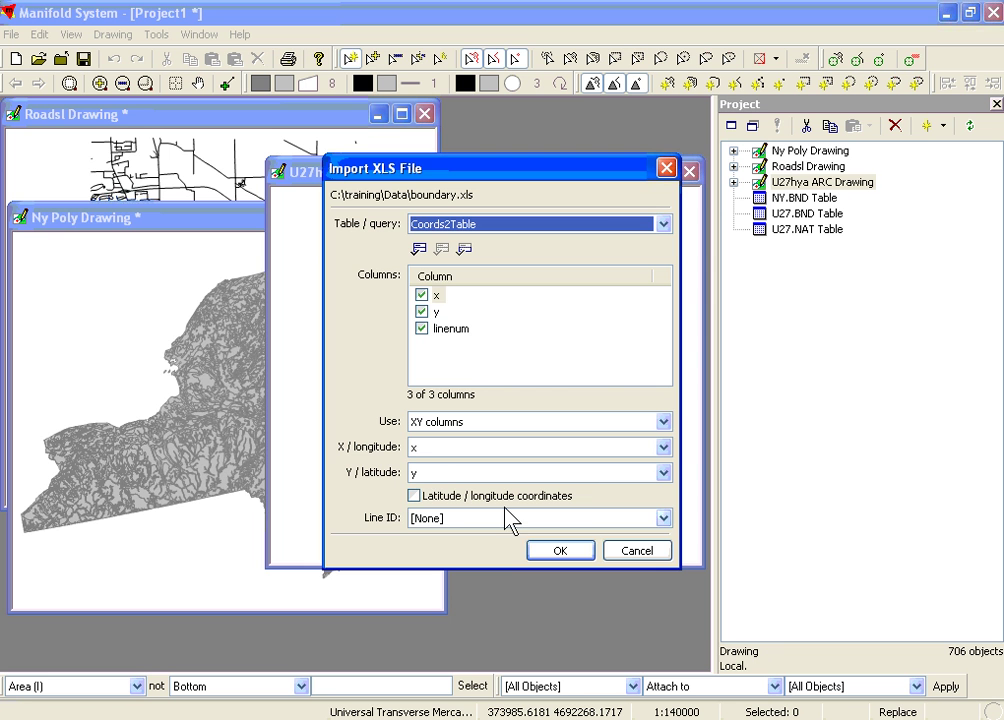
pyautogui.click(664, 518)
pyautogui.click(652, 536)
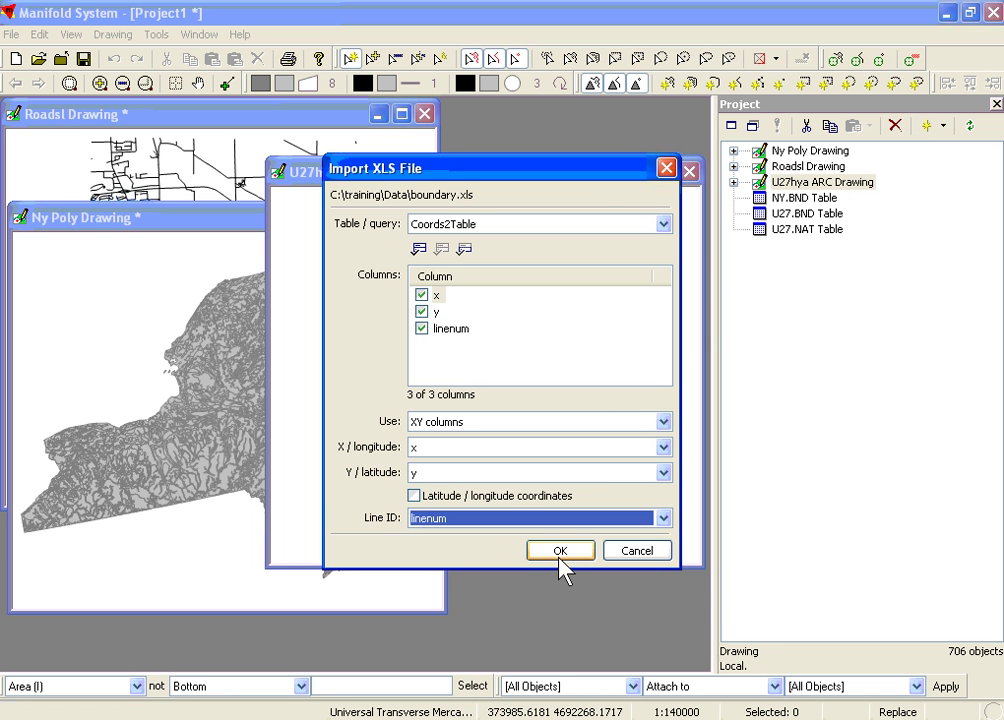
pyautogui.click(556, 552)
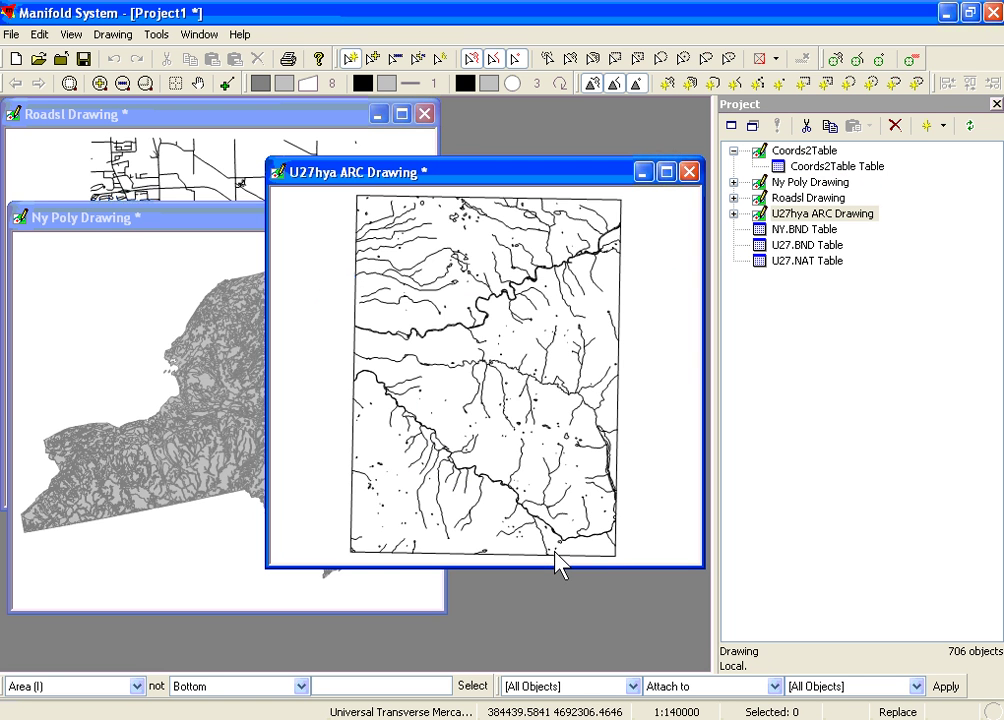
pyautogui.doubleClick(764, 153)
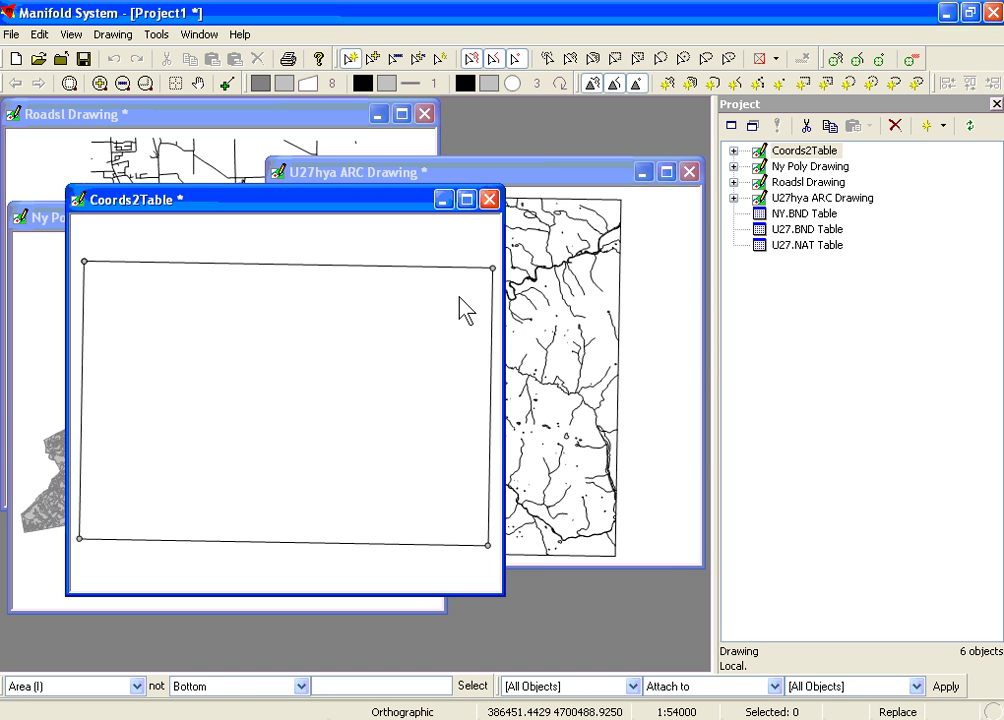
# Import the DEM file u27elu.dem as a surface and open the imported surface
pyautogui.click(12, 34)
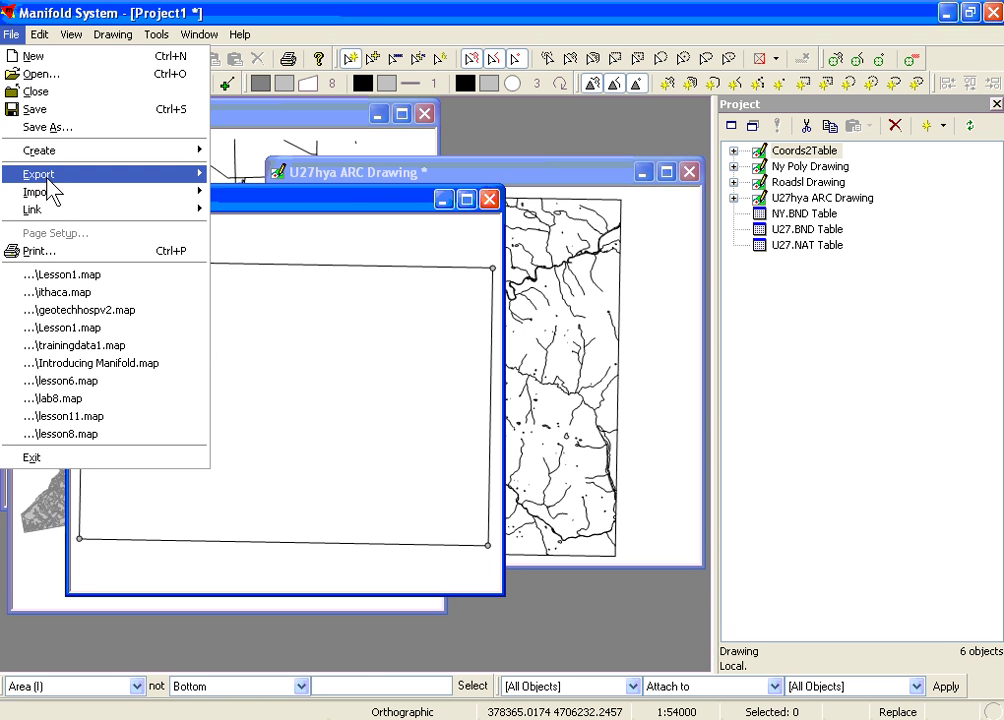
pyautogui.moveTo(56, 200)
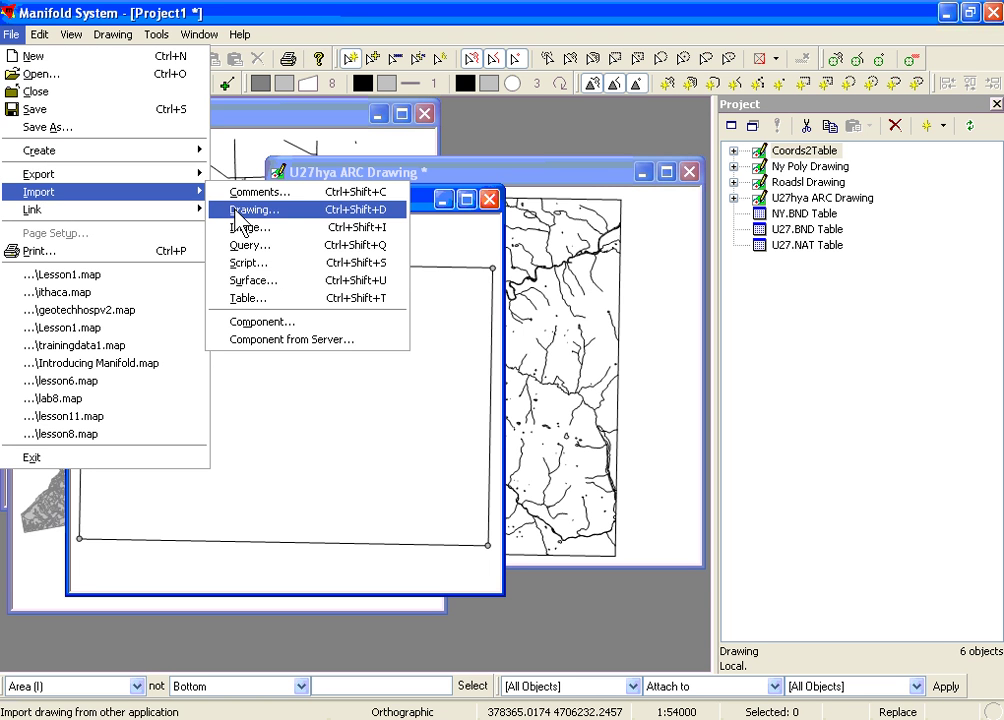
pyautogui.click(295, 298)
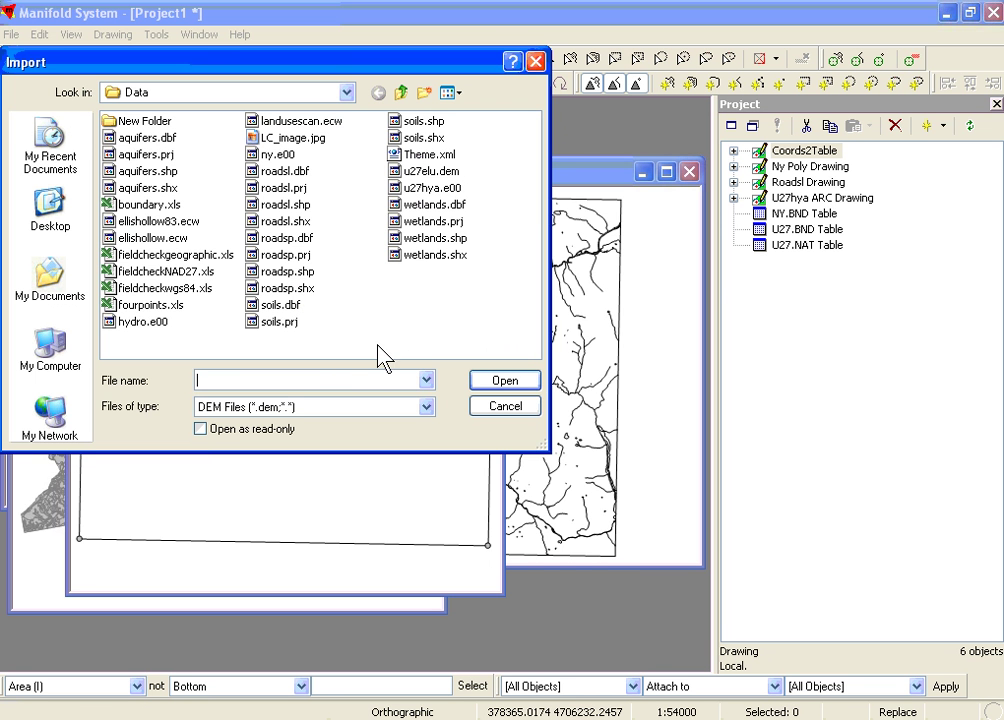
pyautogui.click(413, 180)
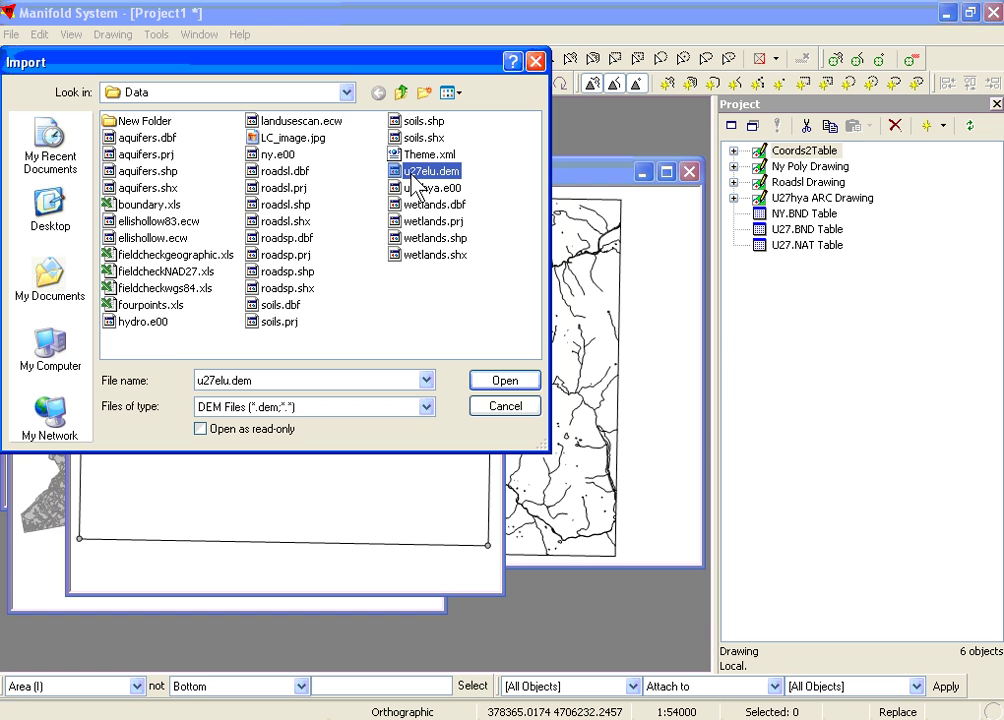
pyautogui.doubleClick(412, 174)
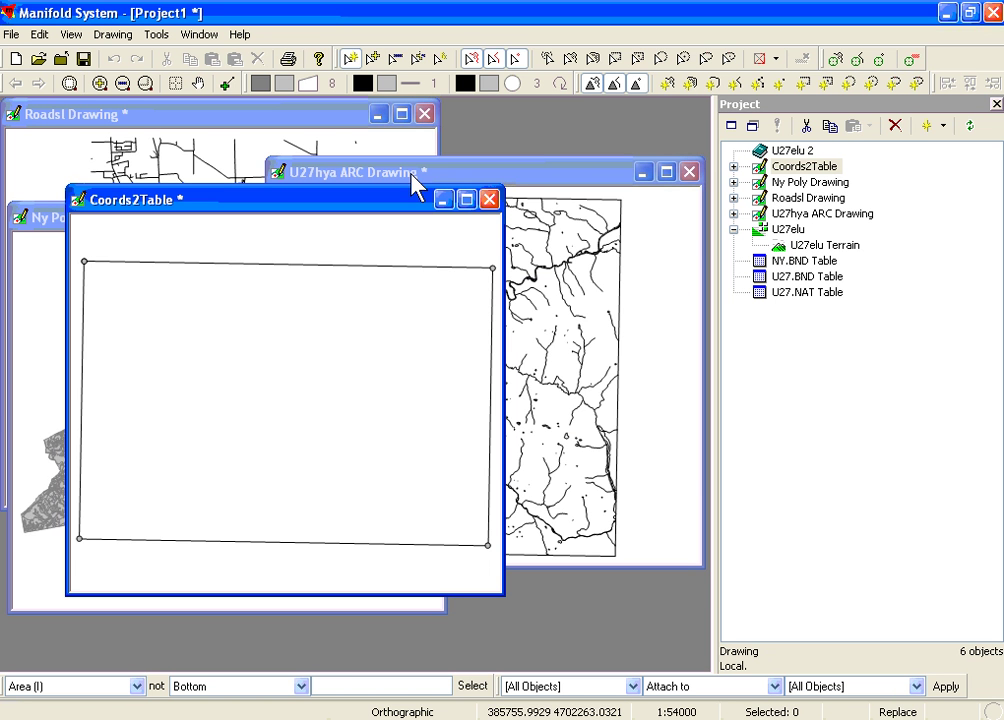
pyautogui.doubleClick(760, 231)
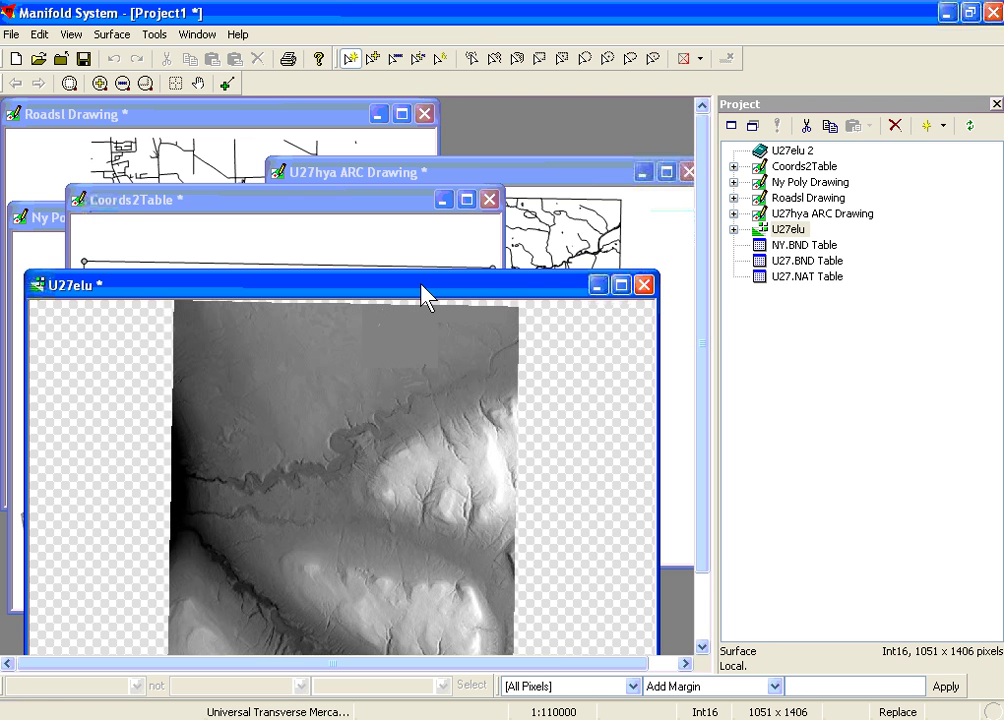
# Link the ECW image ellishollow83.ecw into the project and open the linked image
pyautogui.click(11, 35)
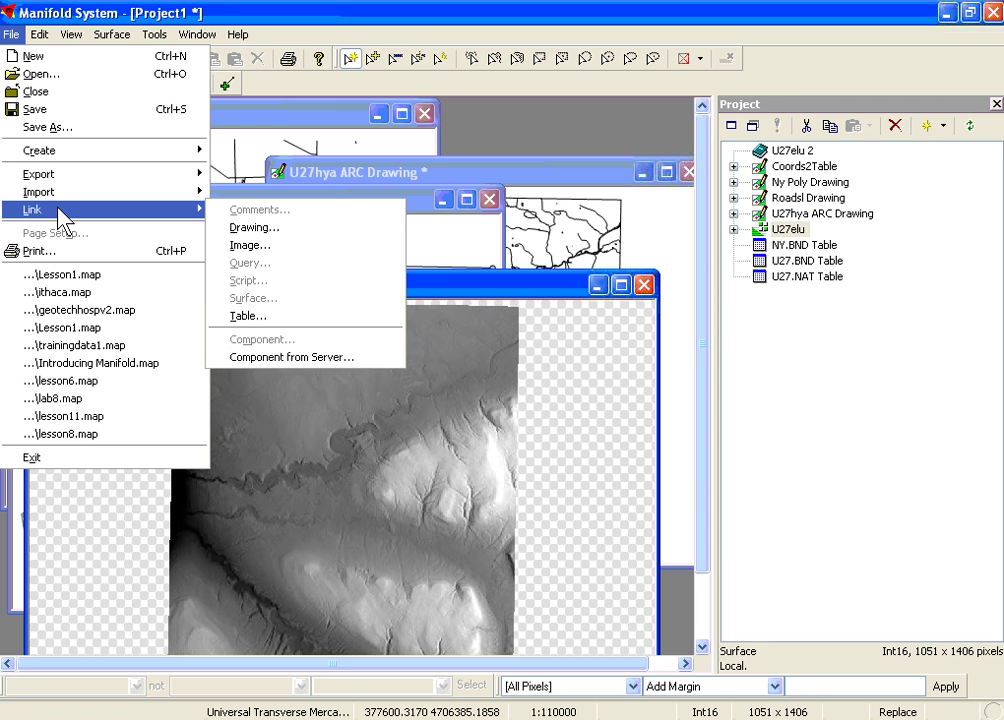
pyautogui.click(256, 245)
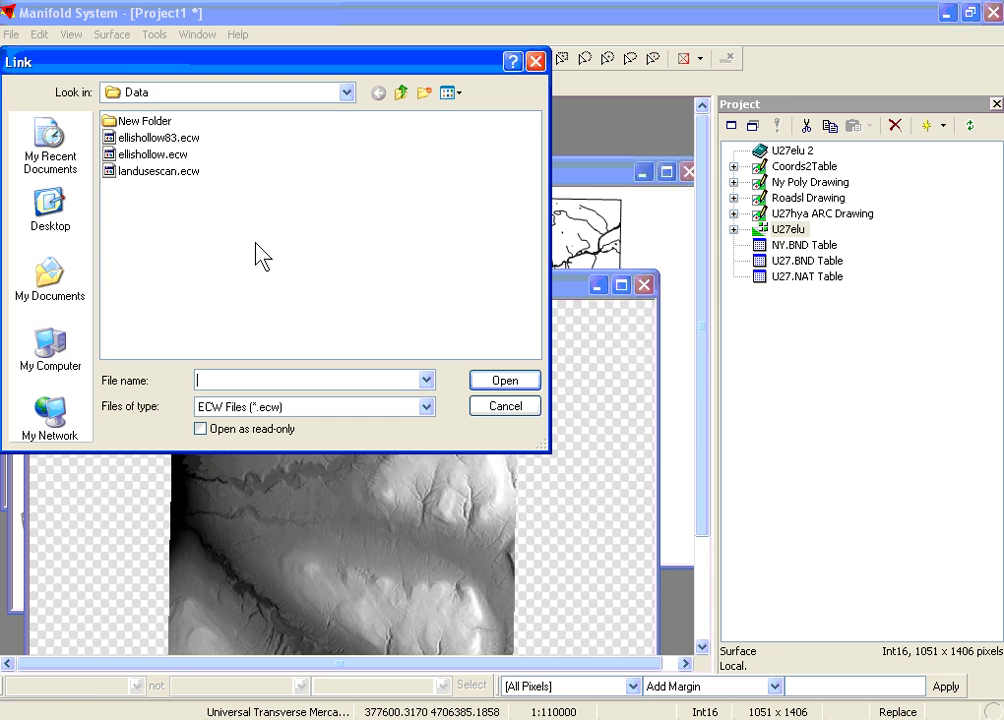
pyautogui.click(252, 407)
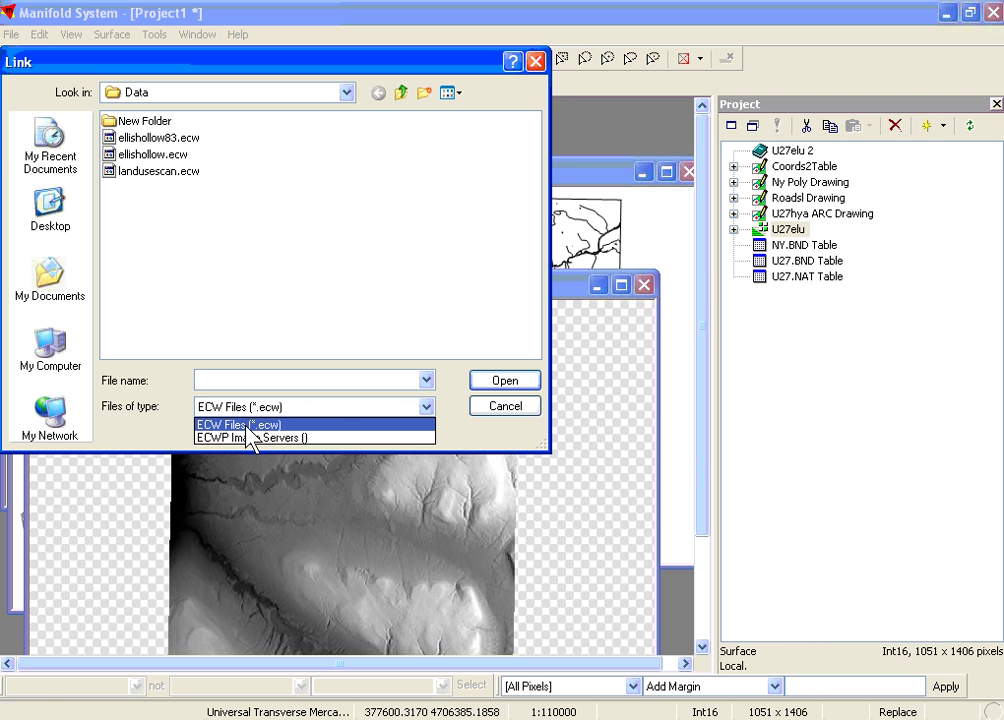
pyautogui.click(246, 425)
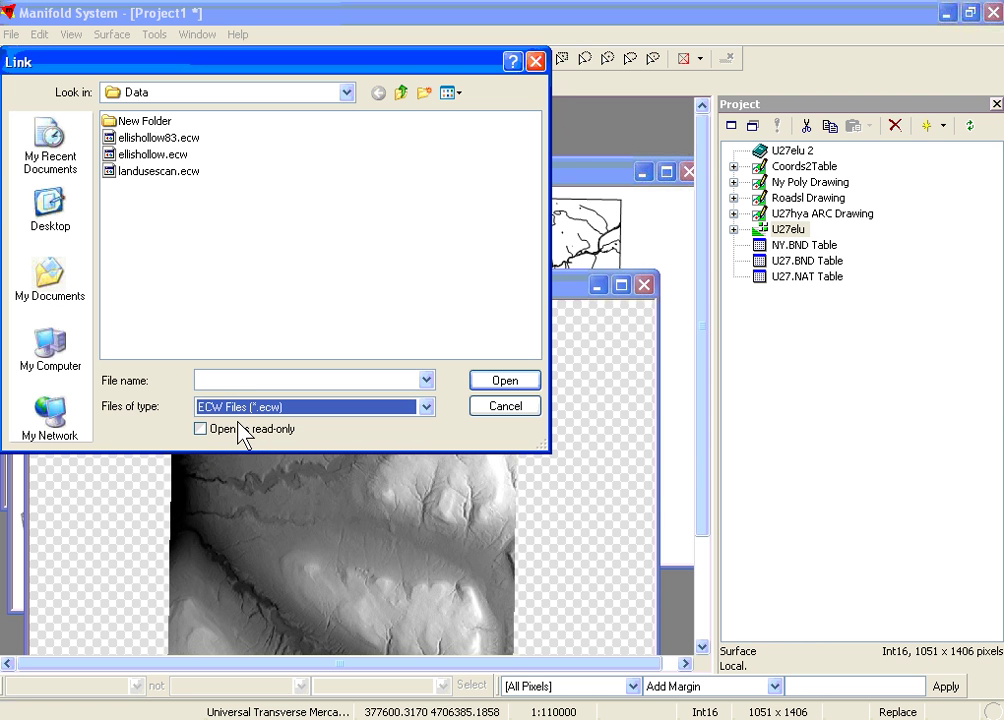
pyautogui.click(136, 140)
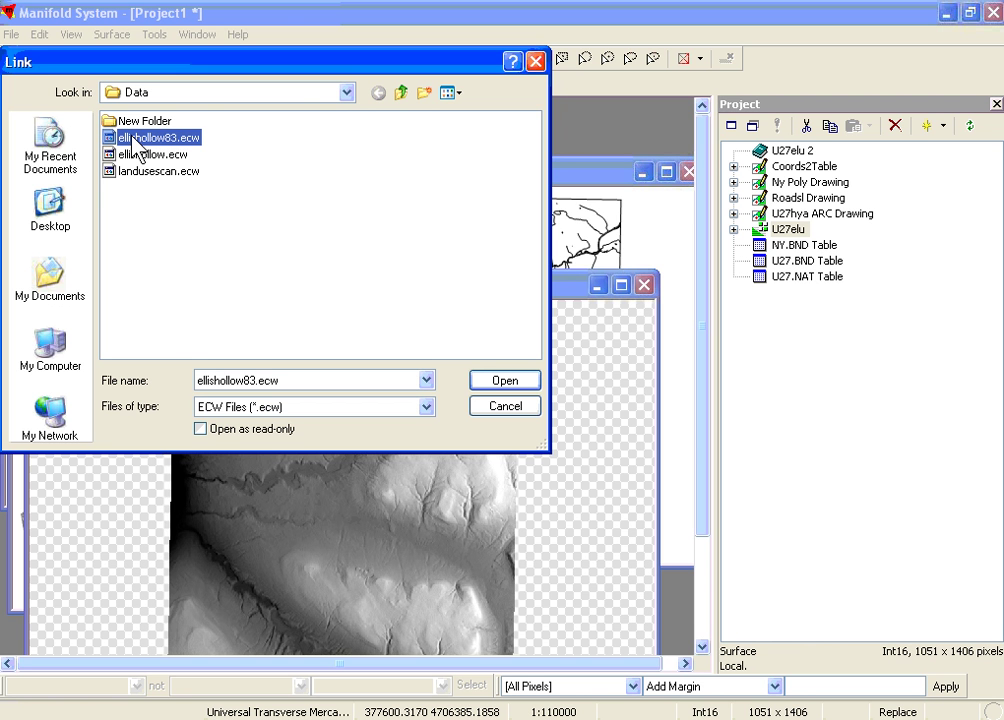
pyautogui.click(489, 383)
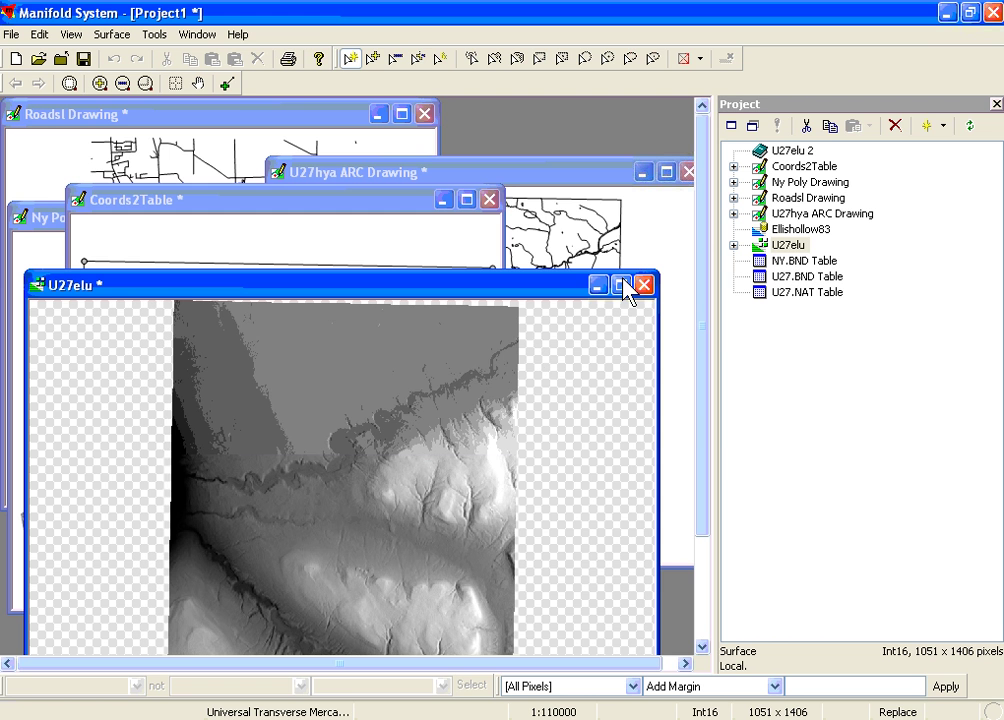
pyautogui.doubleClick(760, 233)
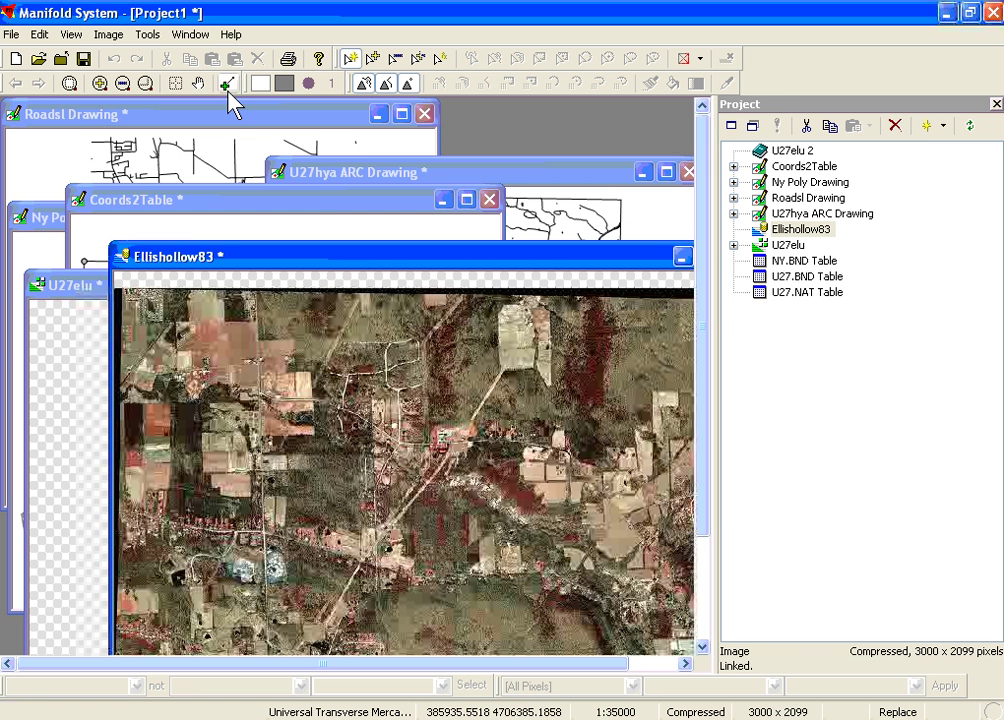
# Tile the open windows horizontally and check the projections of U27hya ARC Drawing, U27elu, Ny Poly Drawing and Coords2Table
pyautogui.click(187, 44)
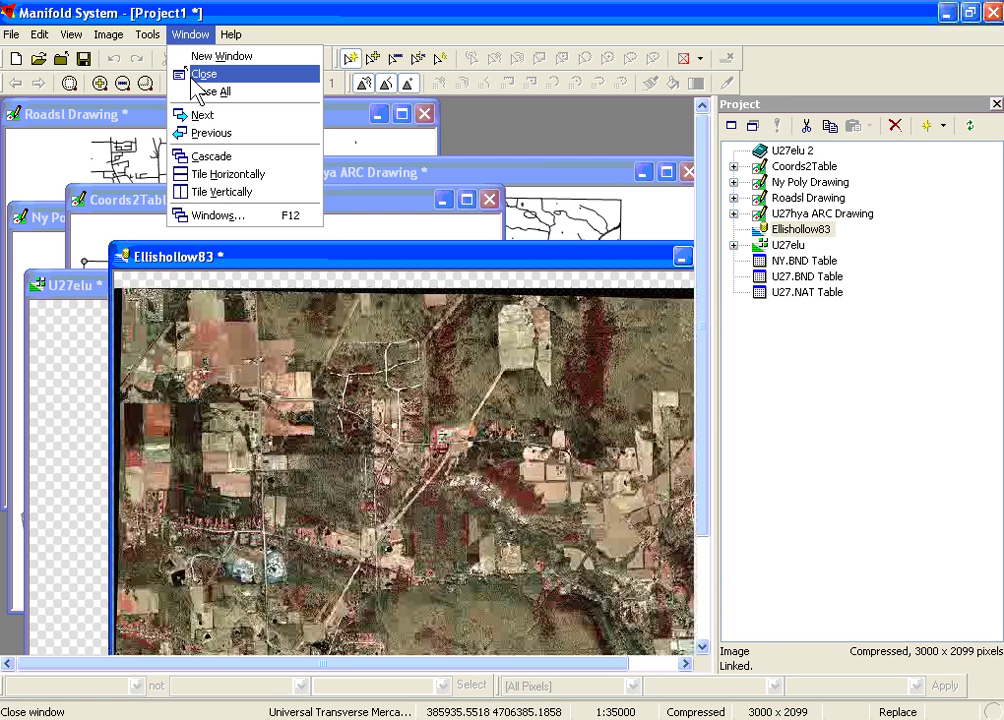
pyautogui.click(199, 176)
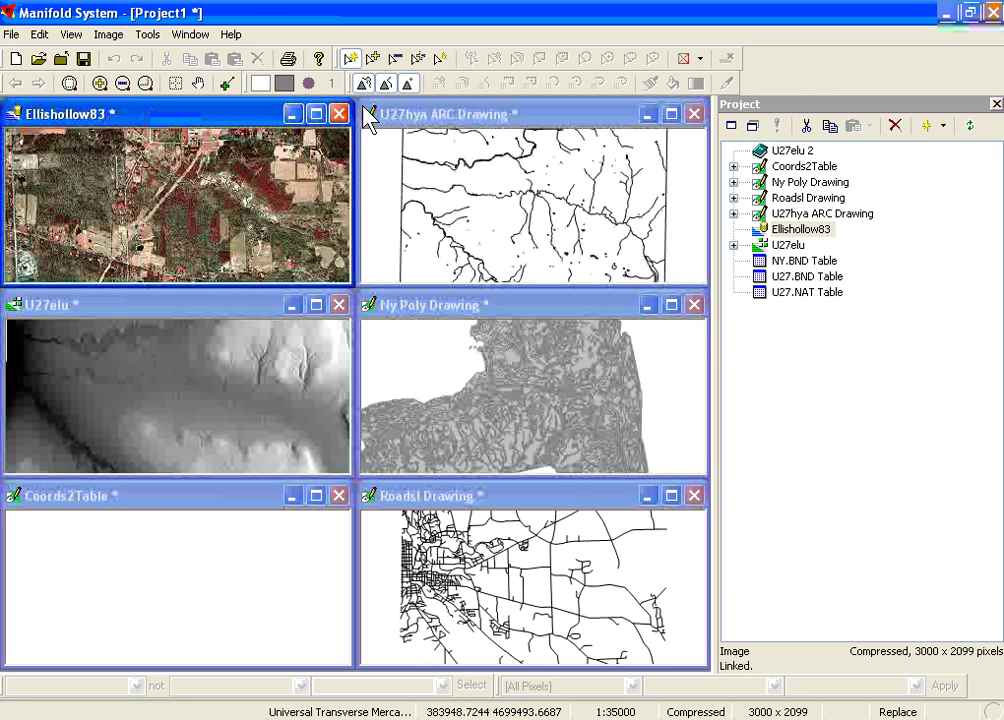
pyautogui.click(395, 113)
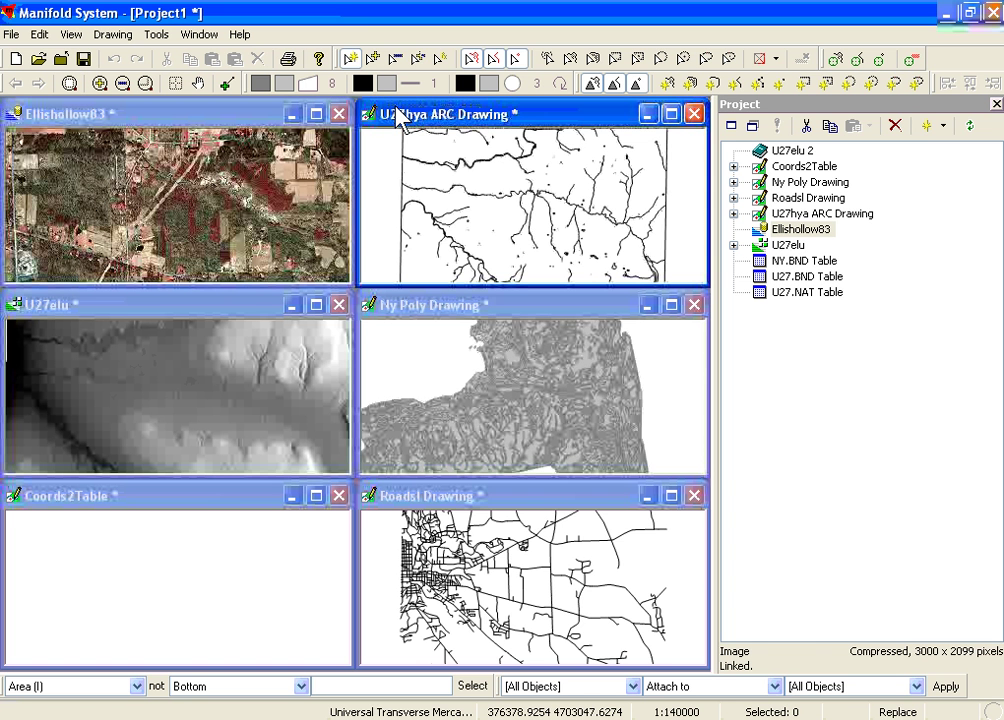
pyautogui.click(258, 315)
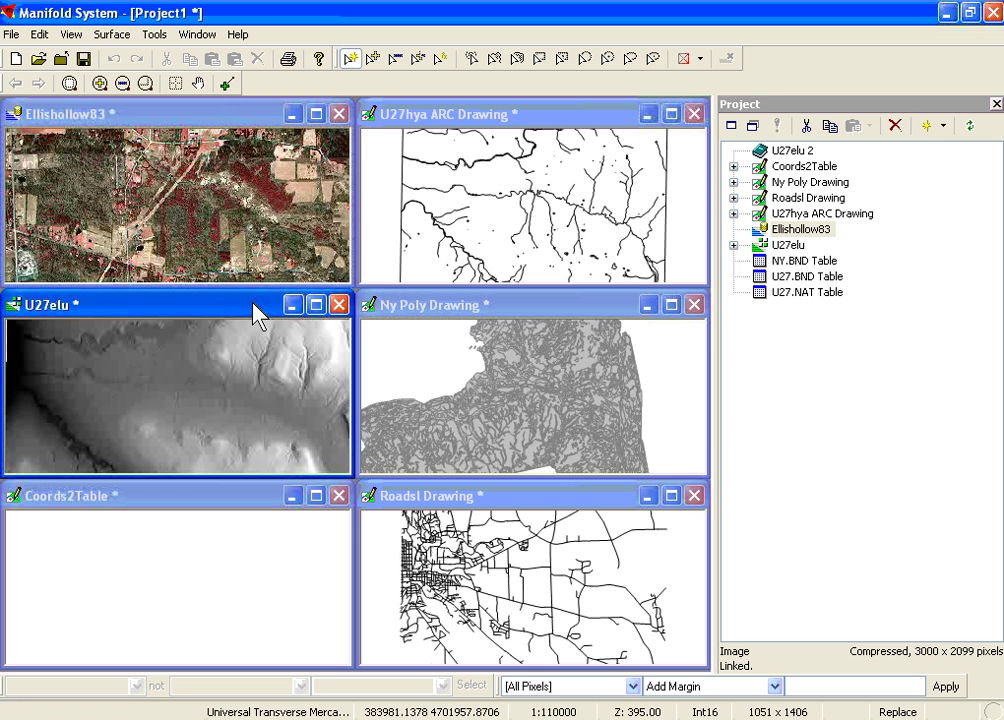
pyautogui.click(405, 308)
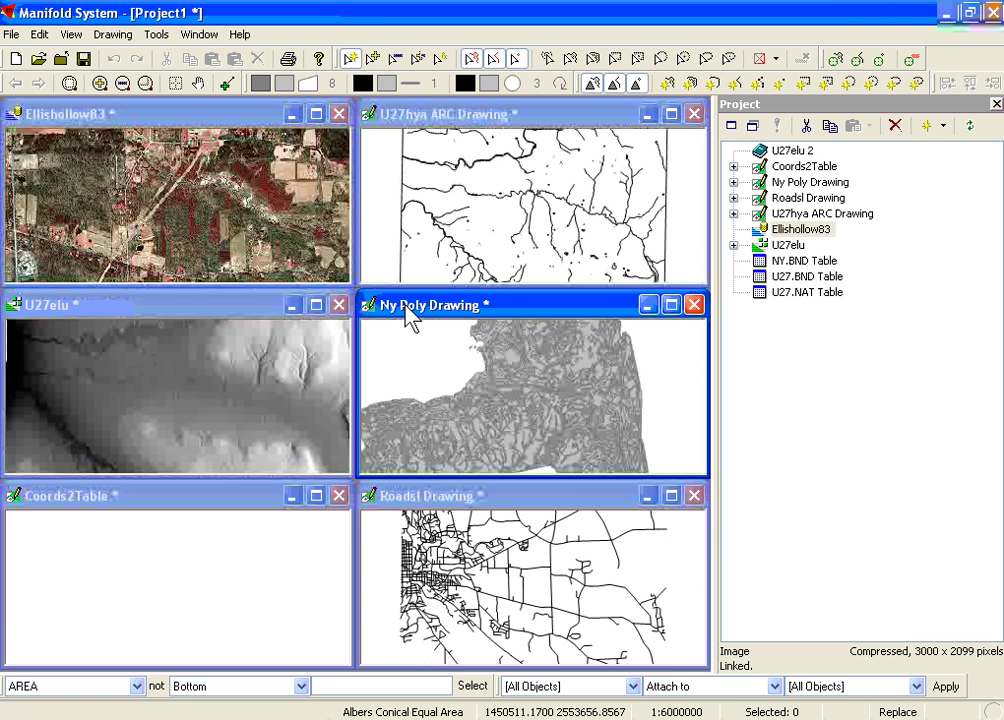
pyautogui.click(238, 495)
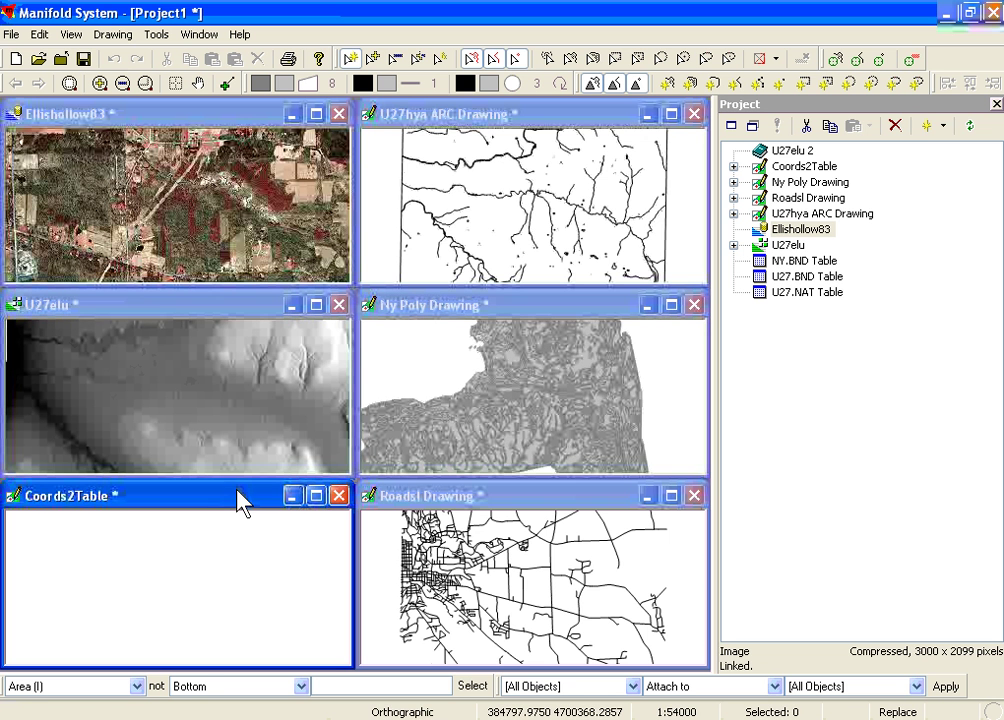
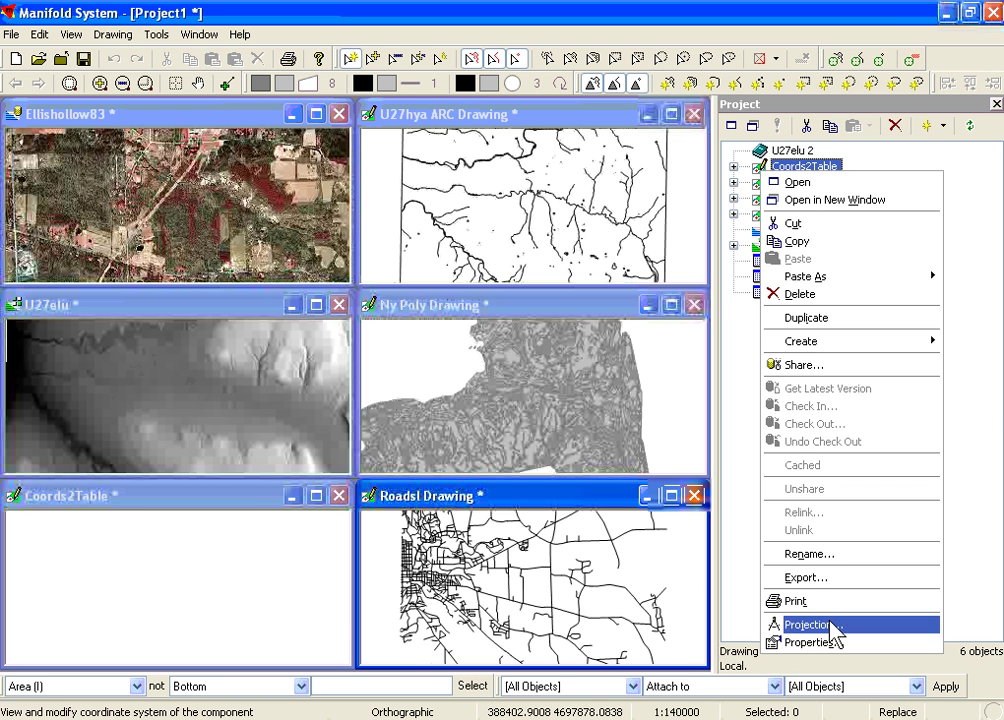
# Choose Universal Transverse Mercator - Zone 18 (N) as the current projection of the Coords2Table drawing, keeping local values preserved
pyautogui.click(812, 625)
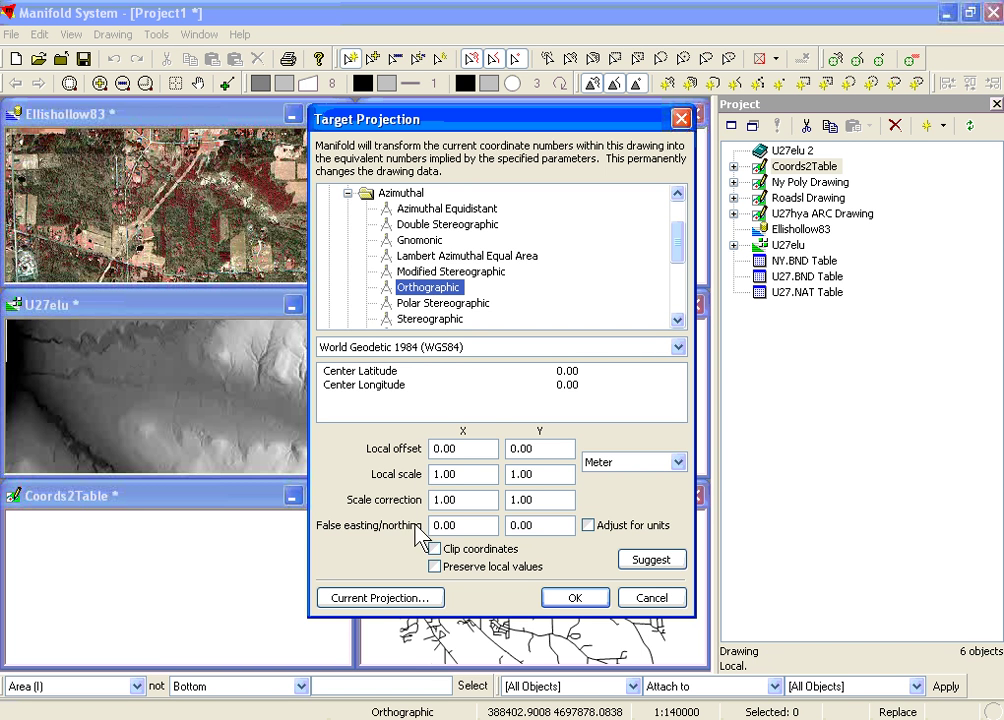
pyautogui.click(403, 598)
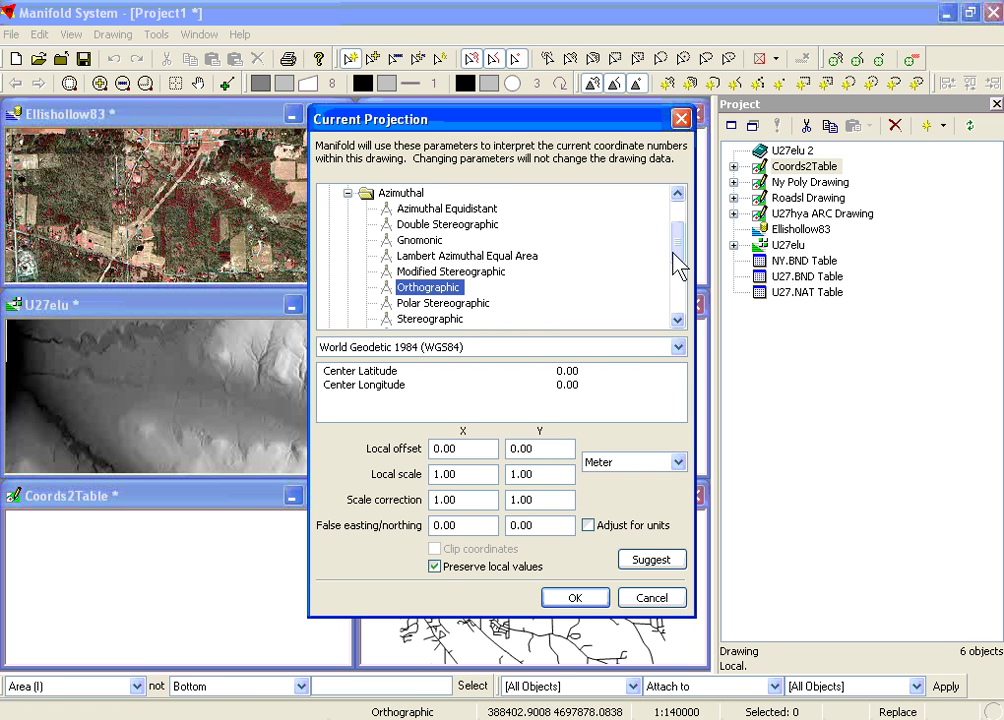
pyautogui.moveTo(674, 256); pyautogui.dragTo(676, 312)
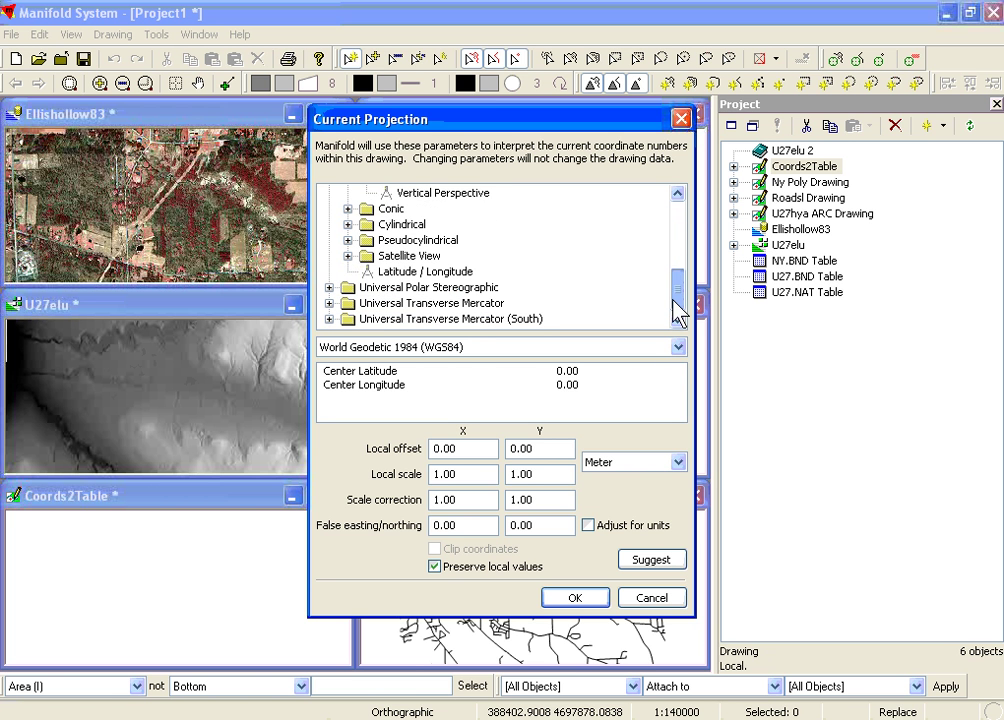
pyautogui.click(463, 304)
pyautogui.doubleClick(463, 304)
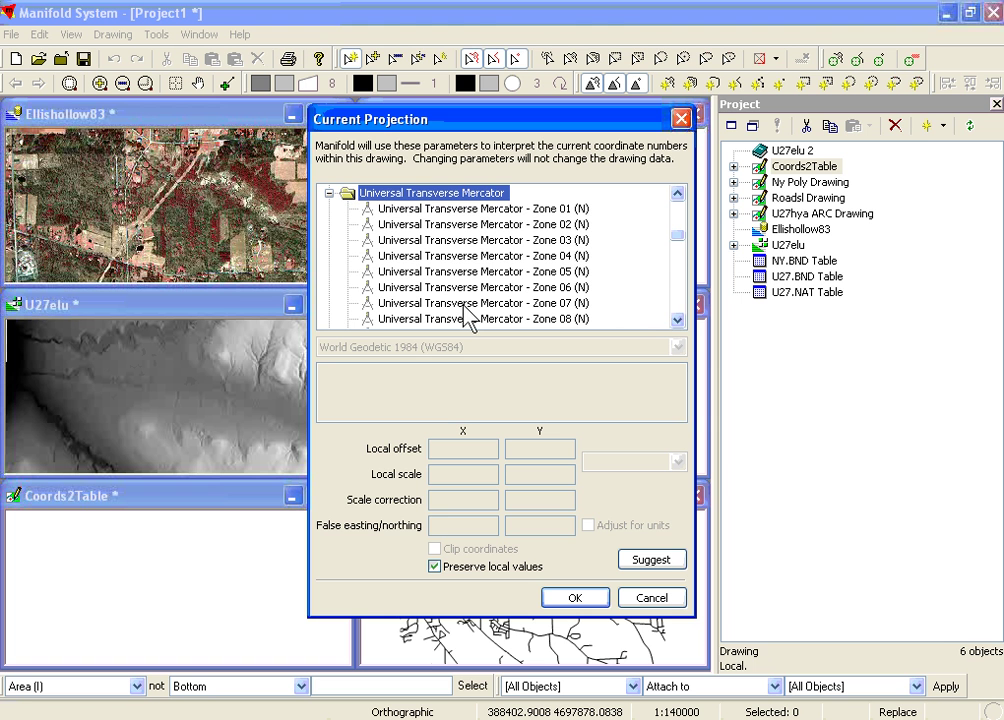
pyautogui.click(676, 304)
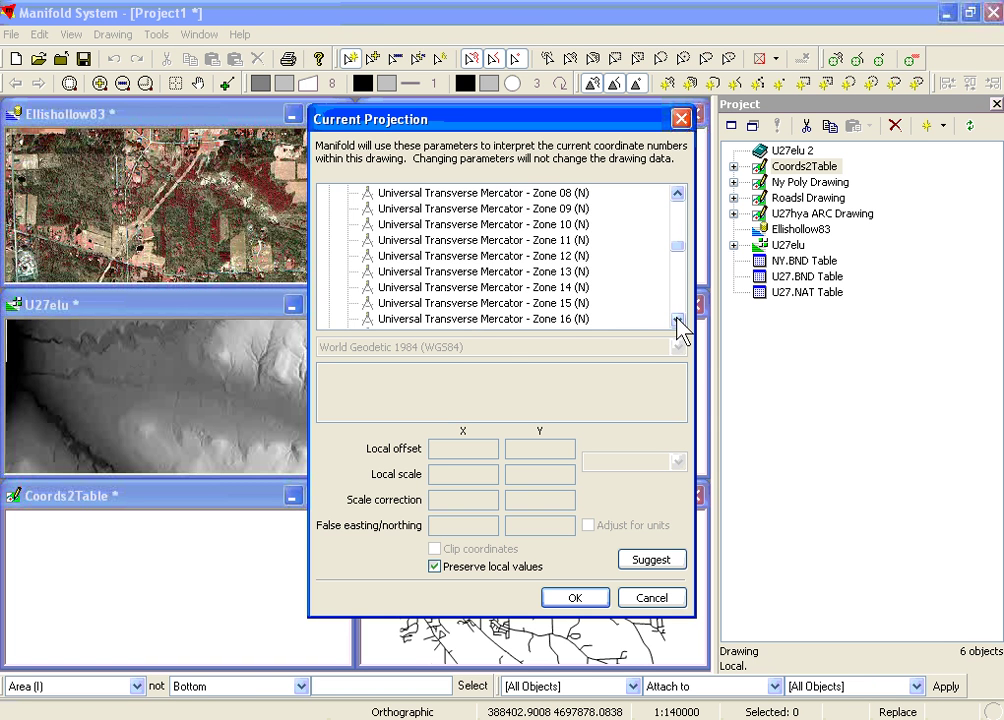
pyautogui.click(677, 320)
pyautogui.click(677, 320)
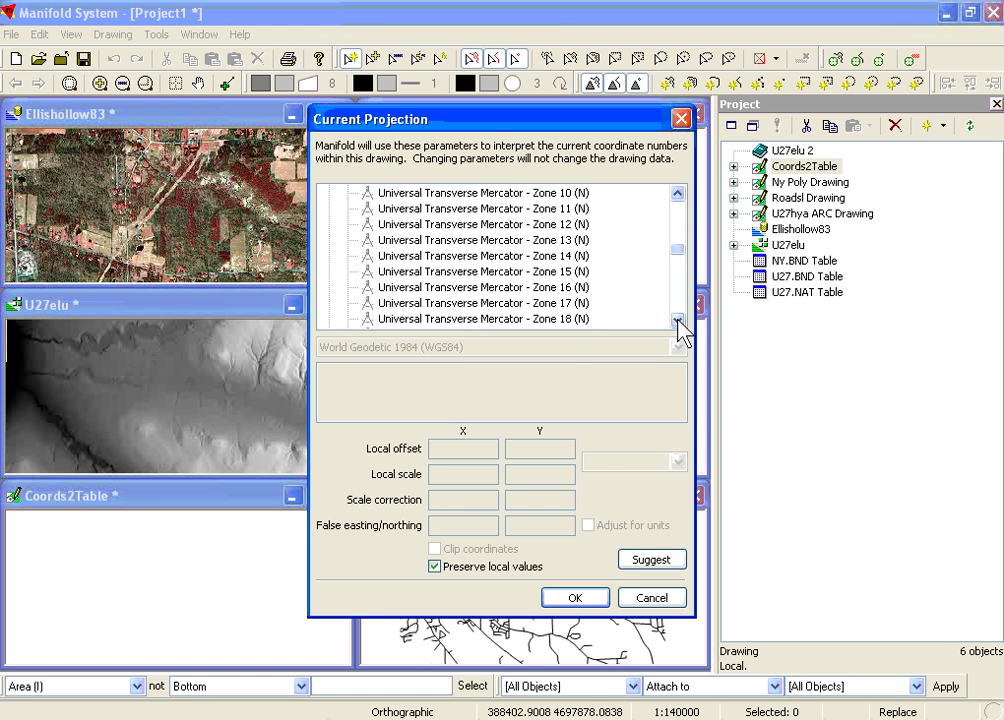
pyautogui.click(572, 319)
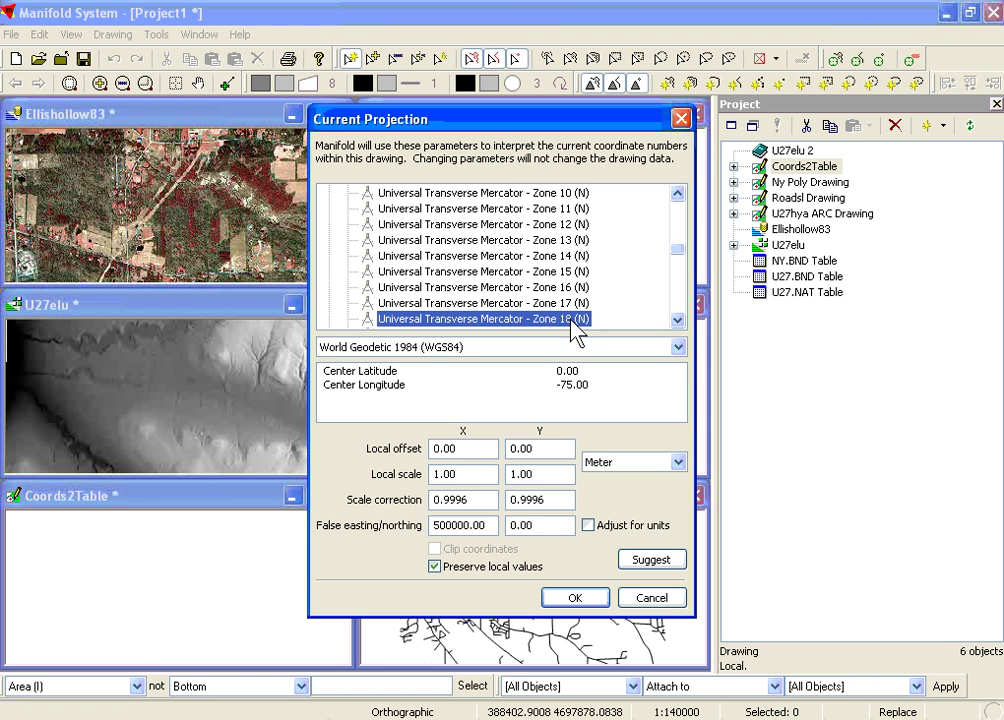
# Set the Coords2Table datum to North American 1983 (mean for CONUS), apply the projection and check it in the drawing's window
pyautogui.click(678, 347)
pyautogui.press('n')
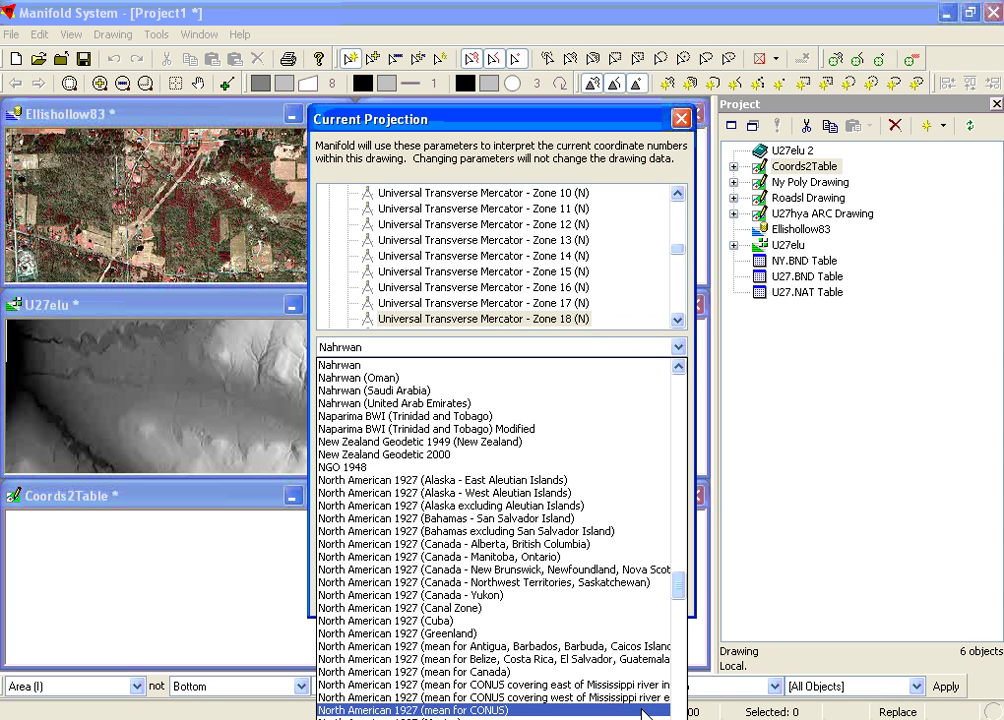
pyautogui.scroll(-3, 527, 700)
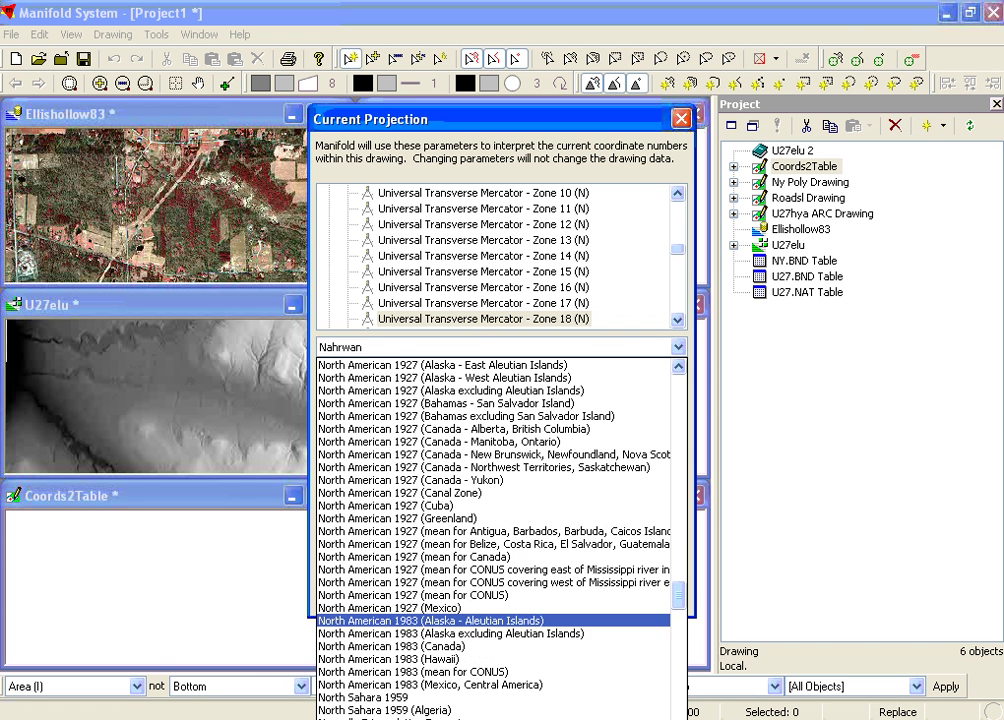
pyautogui.click(498, 672)
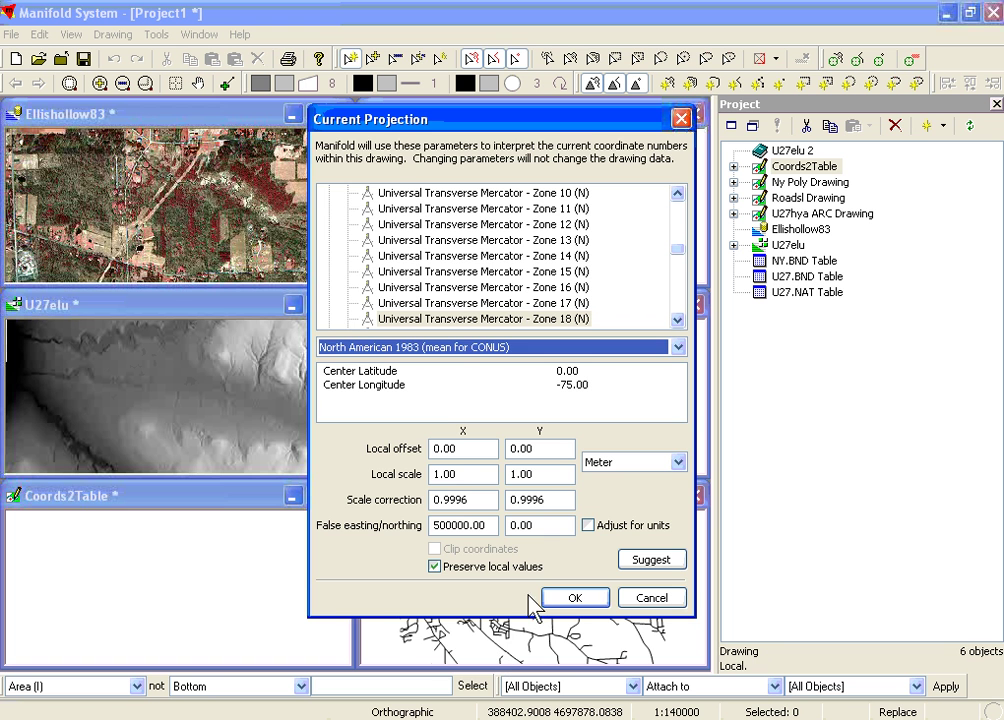
pyautogui.click(578, 601)
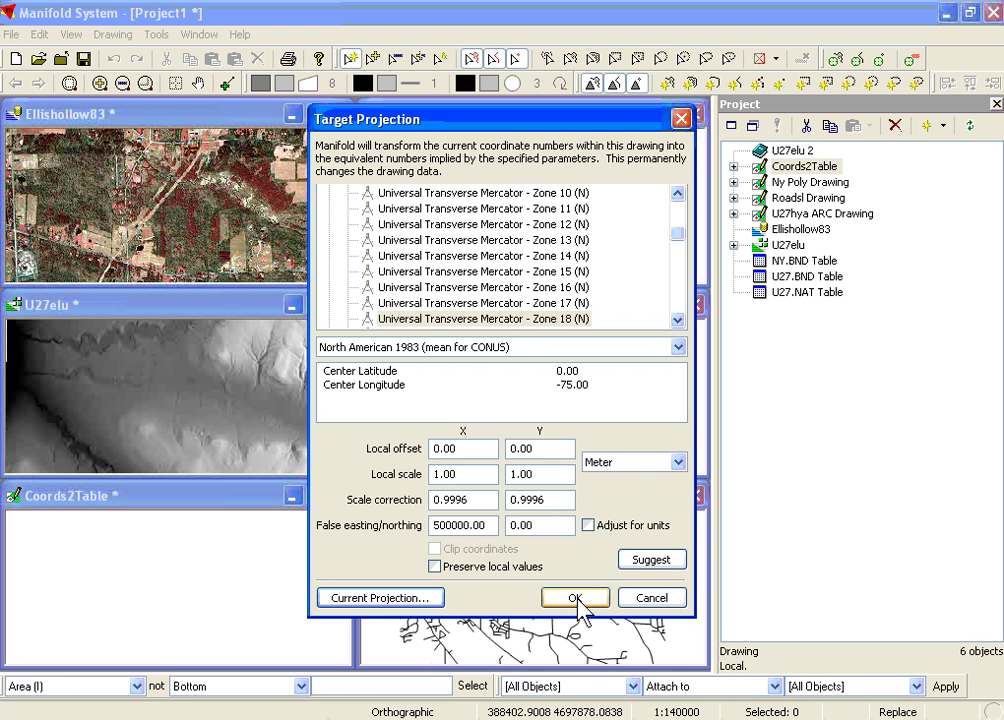
pyautogui.click(576, 598)
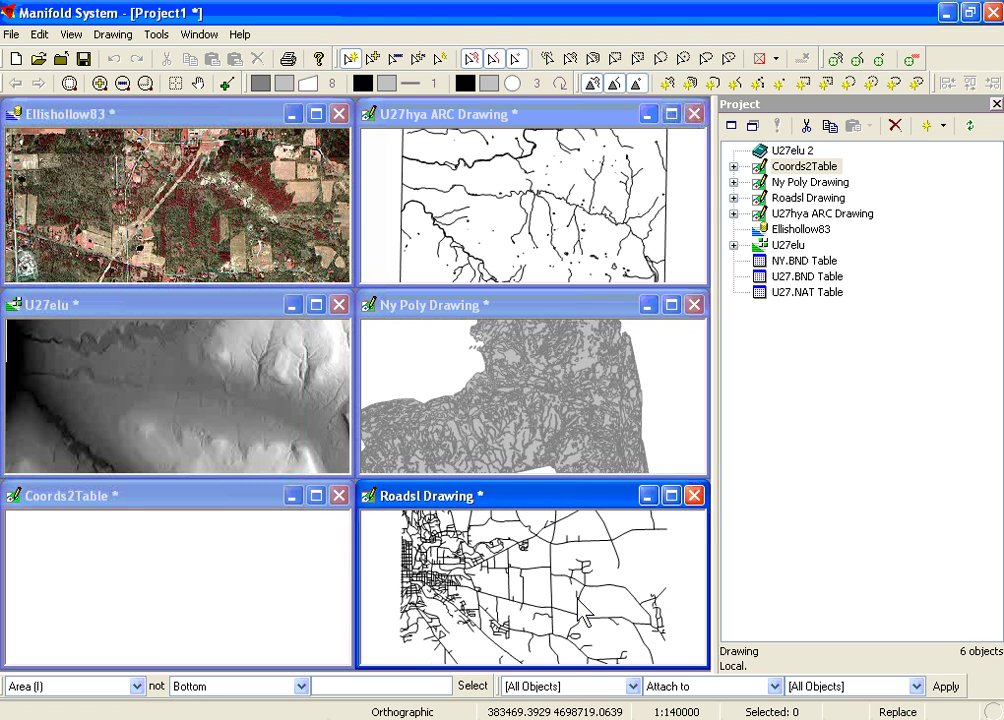
pyautogui.click(226, 500)
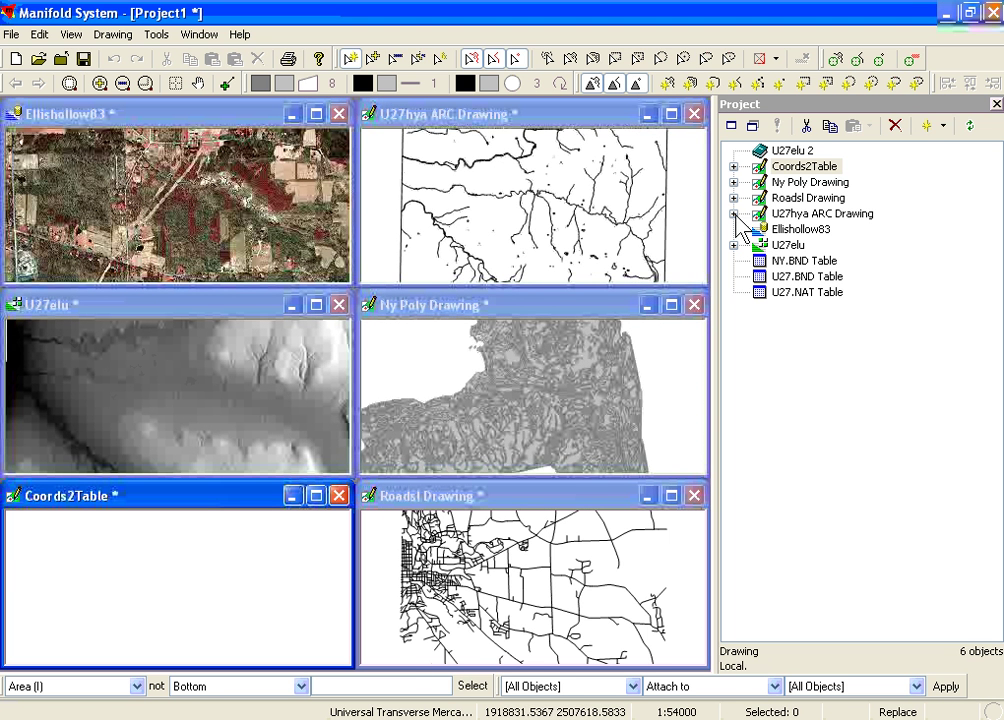
# Choose Universal Transverse Mercator - Zone 18 (N) as the current projection of Roadsl Drawing, keeping local values preserved
pyautogui.click(758, 199)
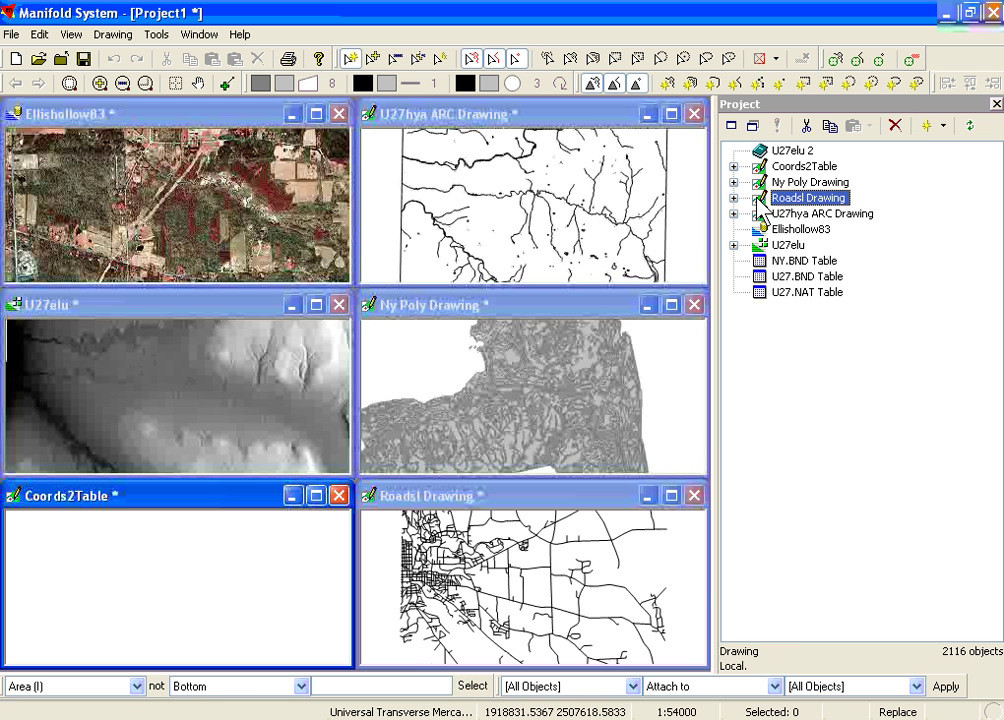
pyautogui.rightClick(758, 203)
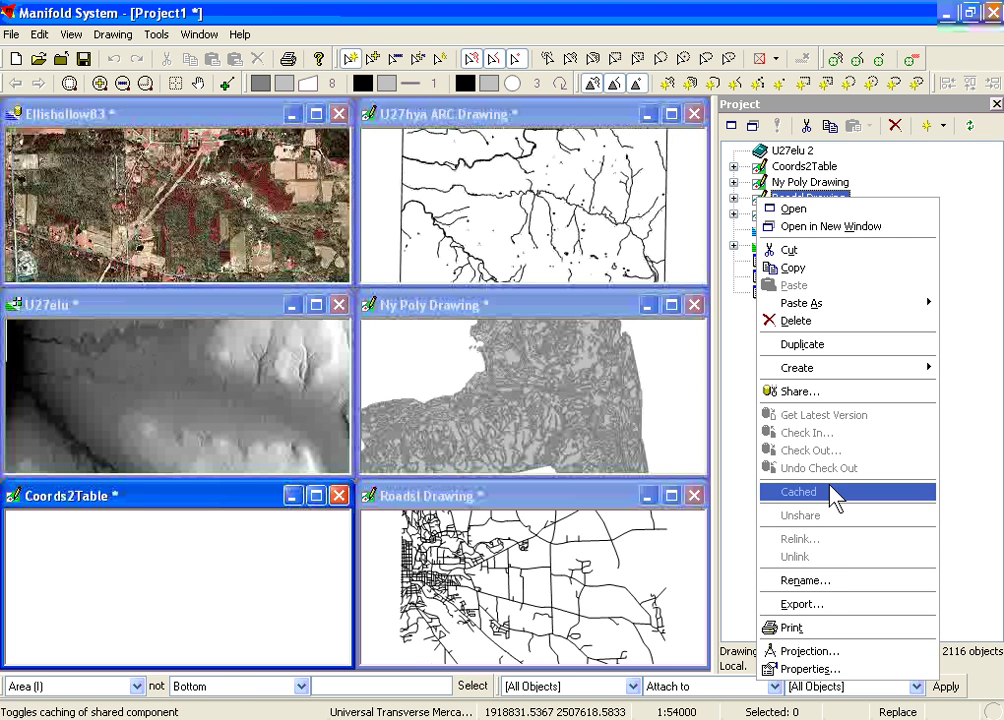
pyautogui.click(810, 651)
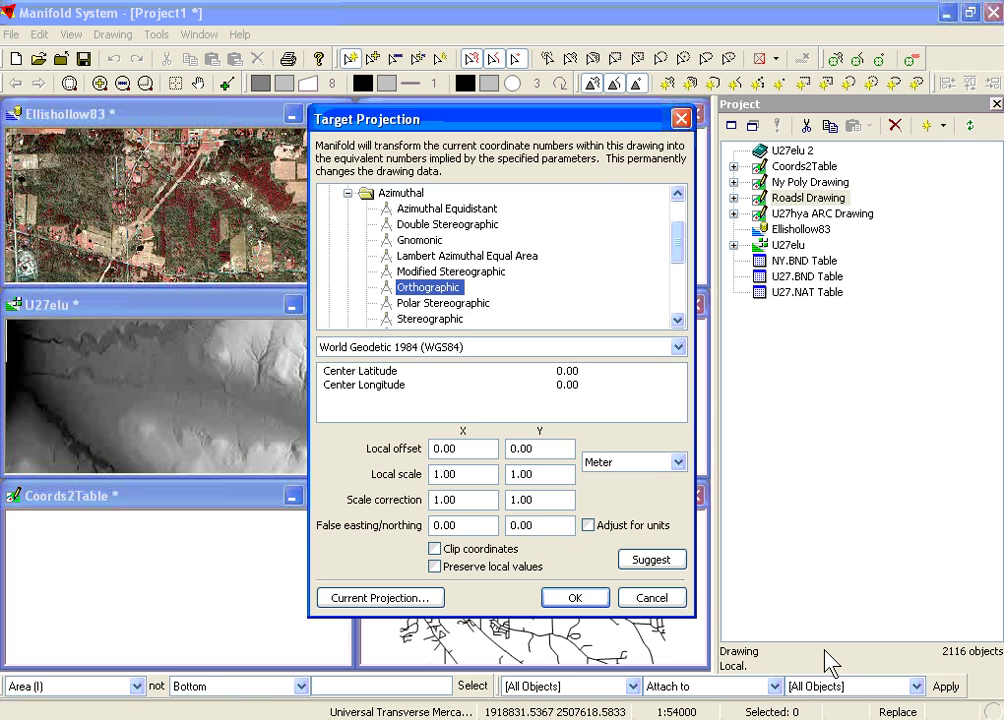
pyautogui.click(421, 600)
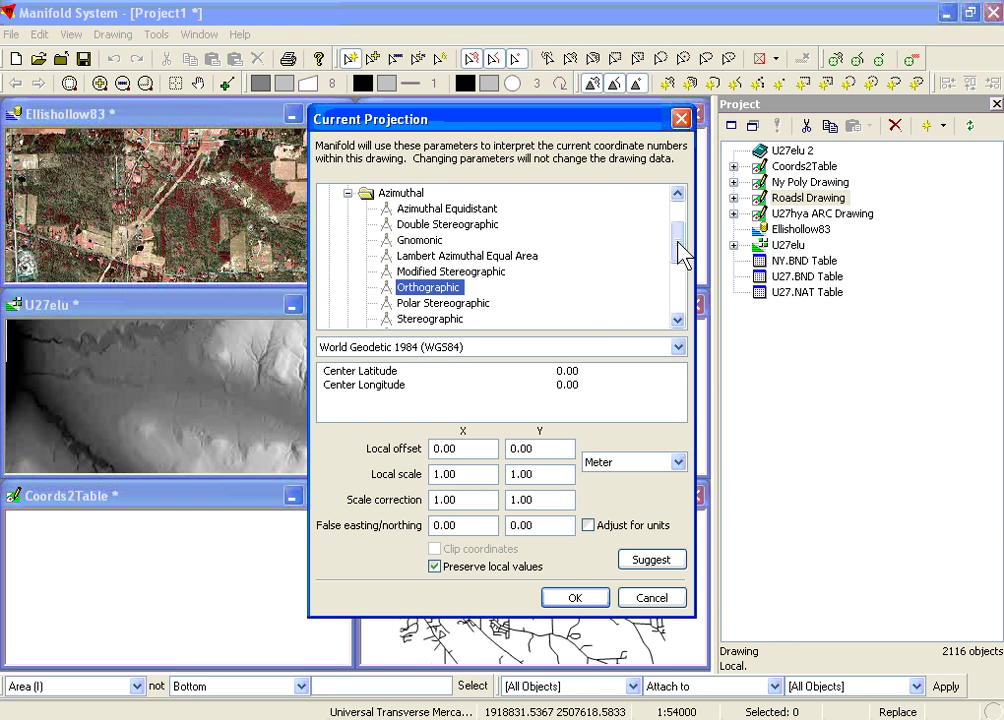
pyautogui.scroll(-3, 526, 200)
pyautogui.doubleClick(463, 305)
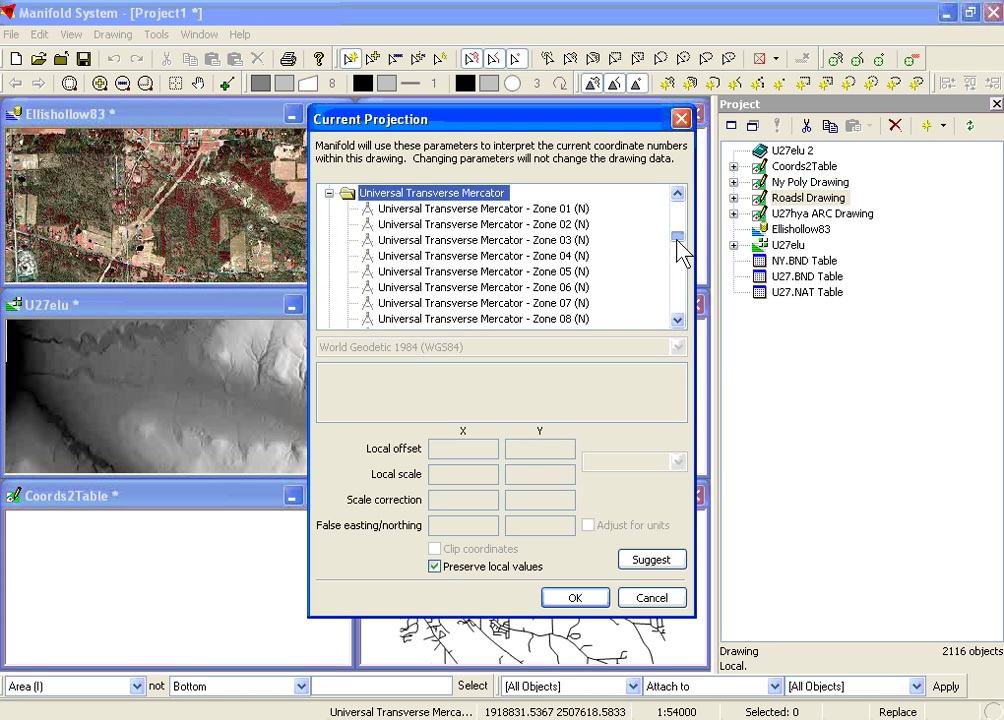
pyautogui.scroll(-4, 673, 250)
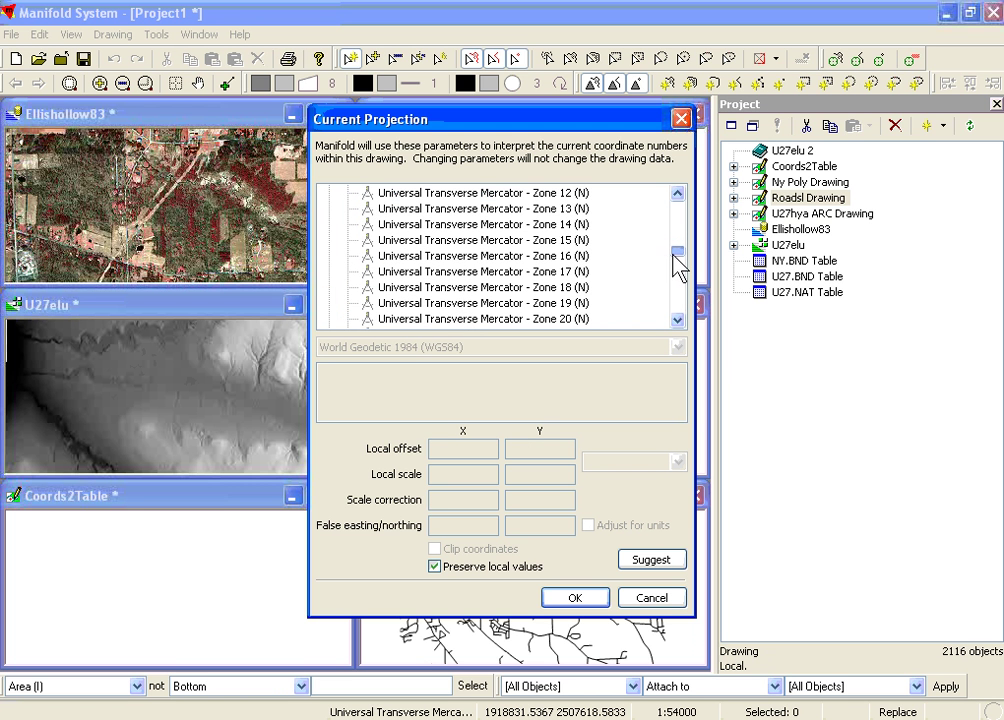
pyautogui.click(563, 289)
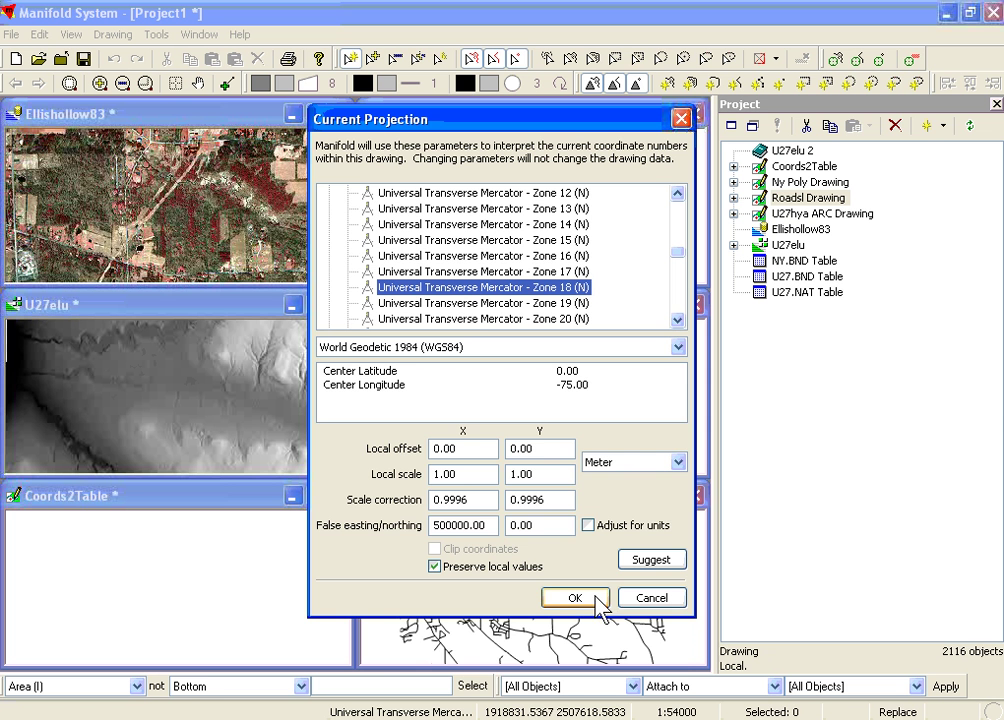
# Set the Roadsl Drawing datum to North American 1983 (mean for CONUS) and apply the projection
pyautogui.click(678, 347)
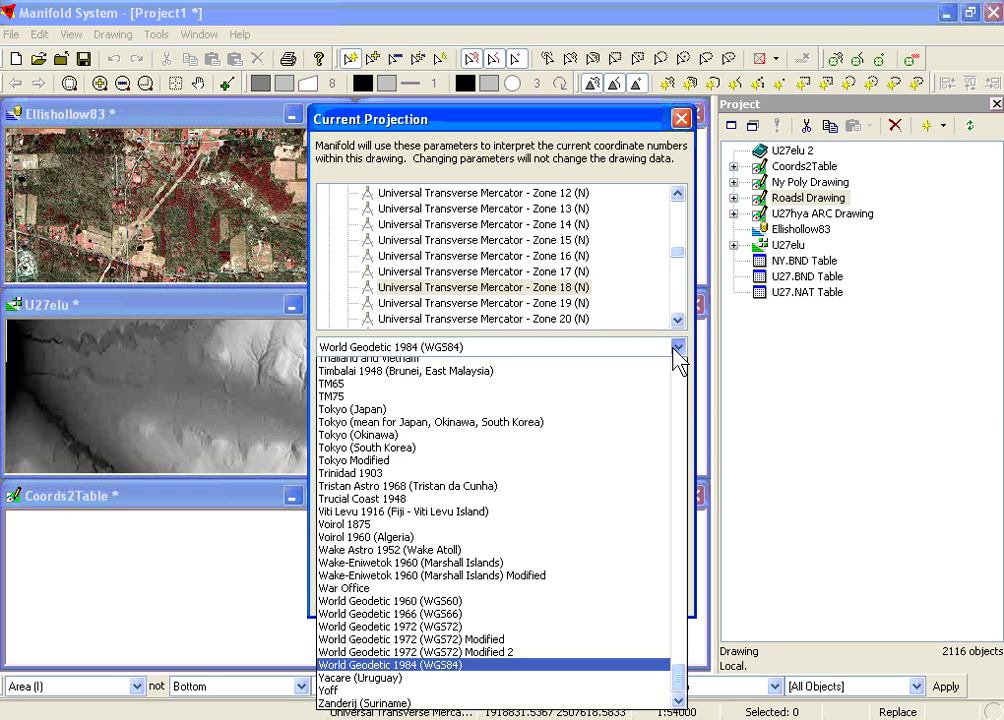
pyautogui.press('n')
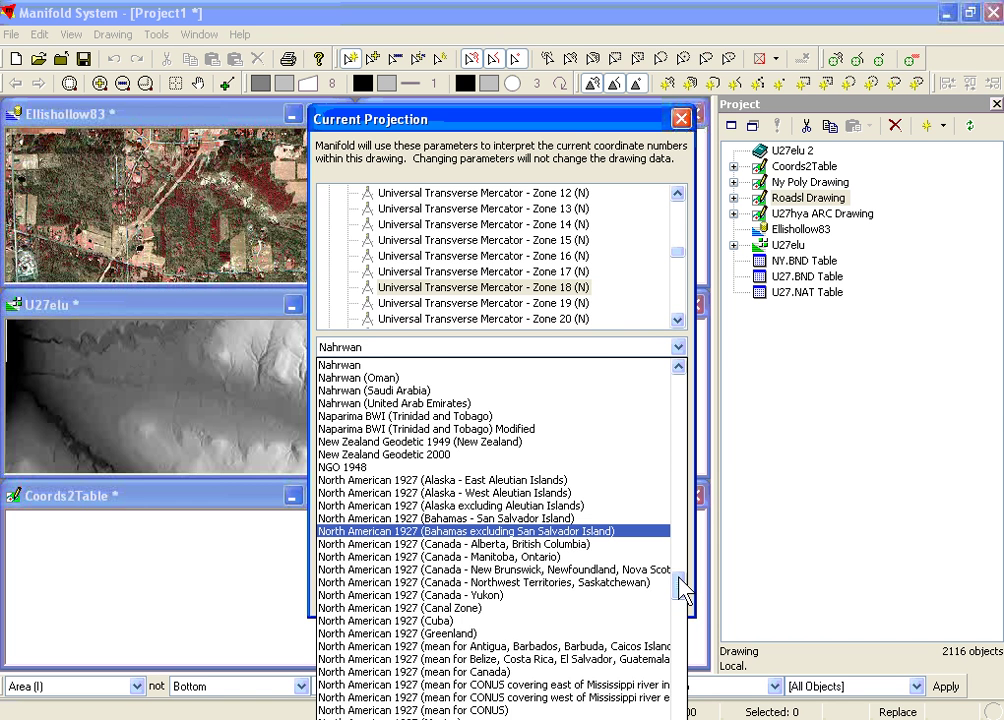
pyautogui.moveTo(684, 590); pyautogui.dragTo(679, 609)
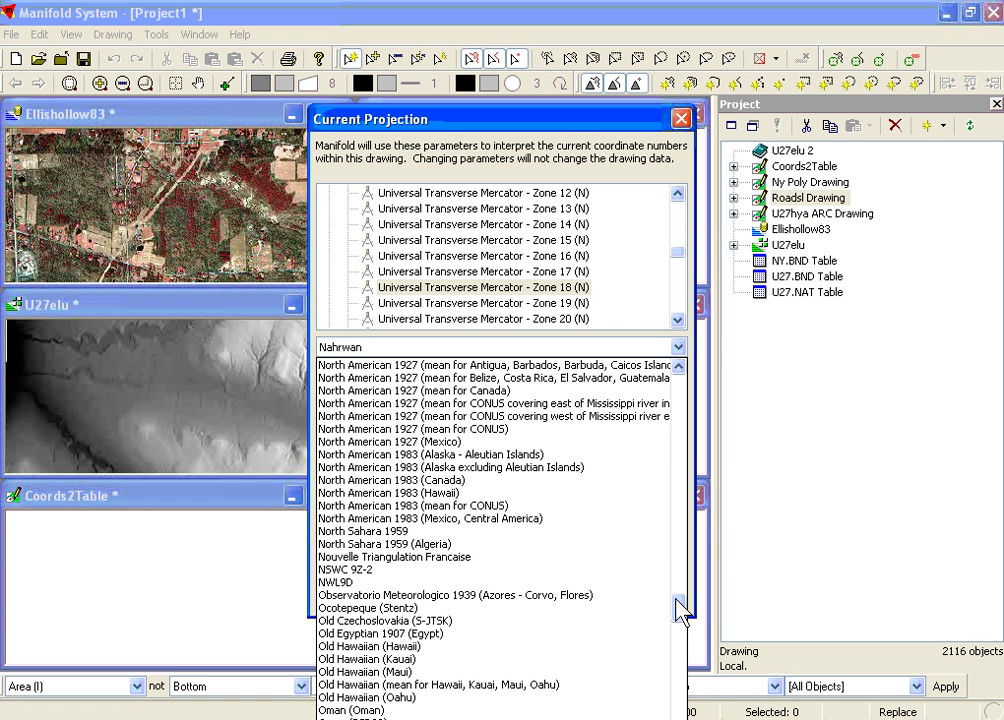
pyautogui.click(553, 515)
pyautogui.click(578, 599)
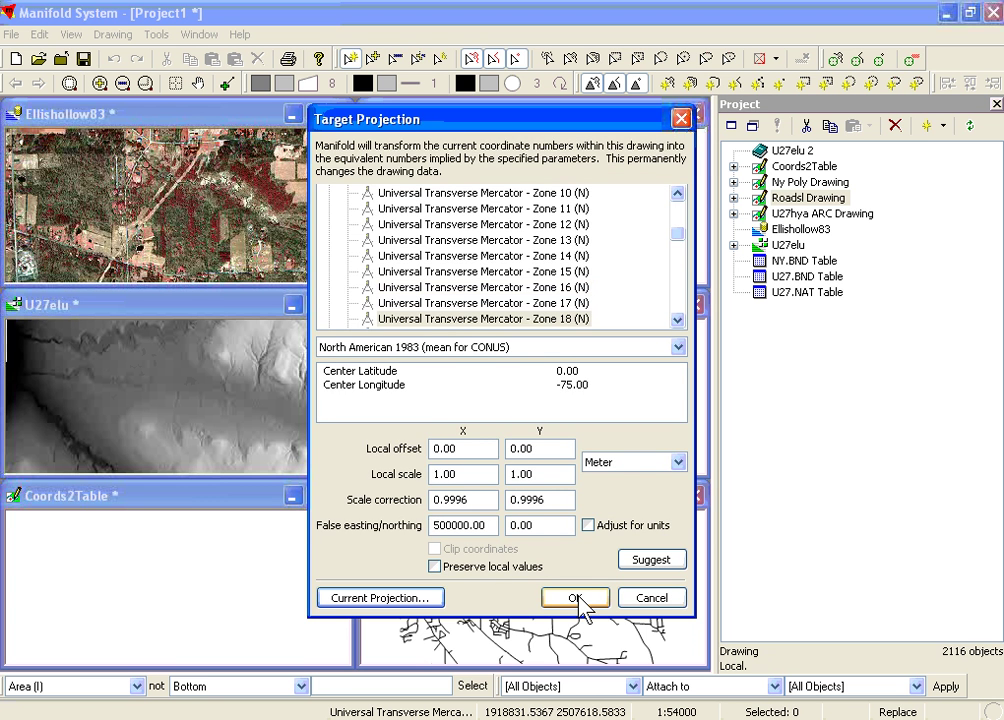
pyautogui.click(579, 597)
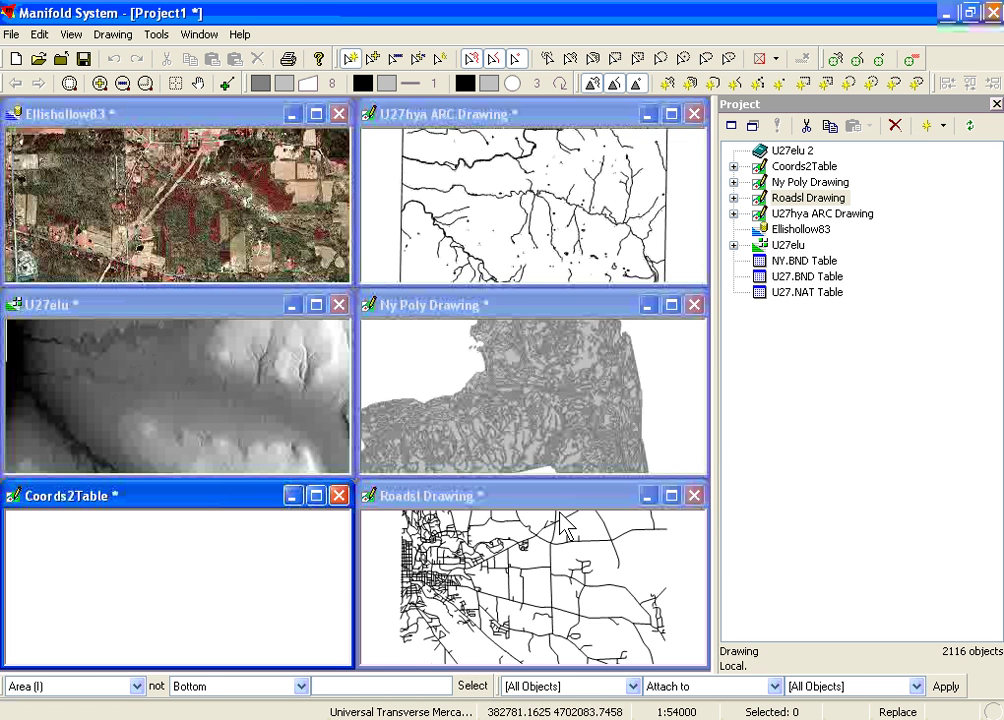
# Check the projection of Ny Poly Drawing and choose Universal Transverse Mercator - Zone 18 (N) as its target projection
pyautogui.click(567, 308)
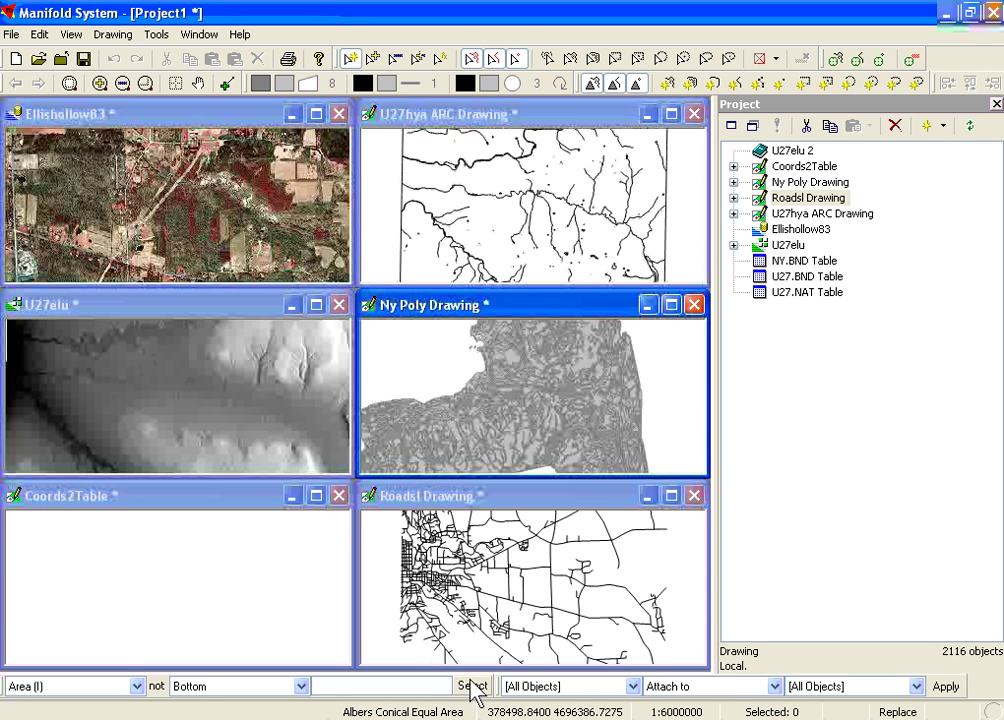
pyautogui.click(762, 185)
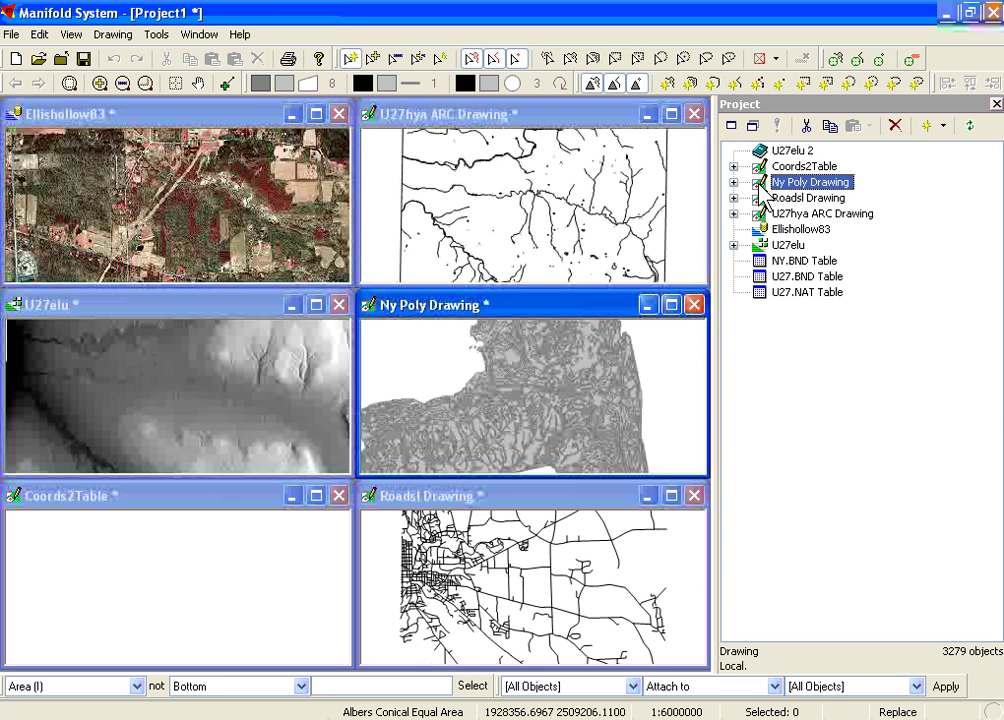
pyautogui.rightClick(760, 187)
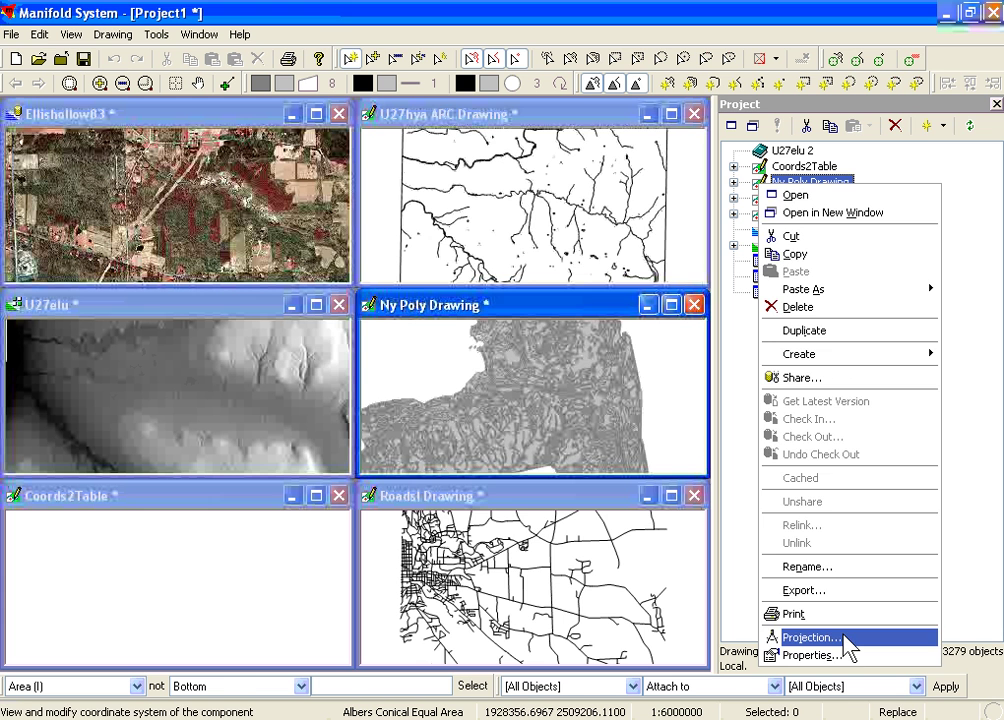
pyautogui.click(812, 637)
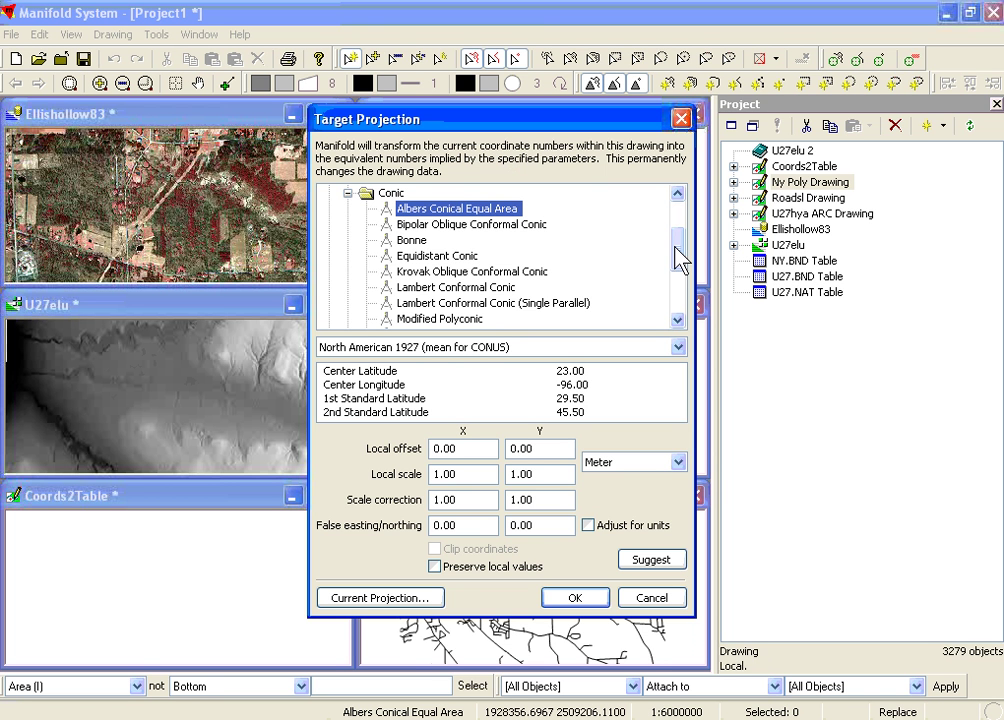
pyautogui.moveTo(680, 258); pyautogui.dragTo(681, 291)
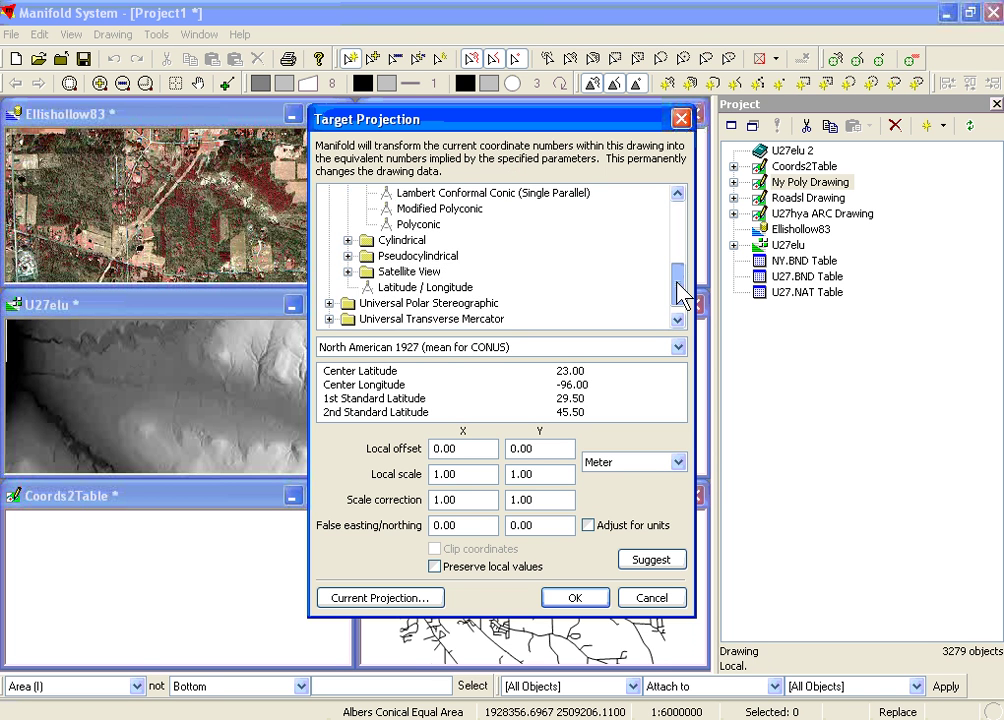
pyautogui.doubleClick(503, 330)
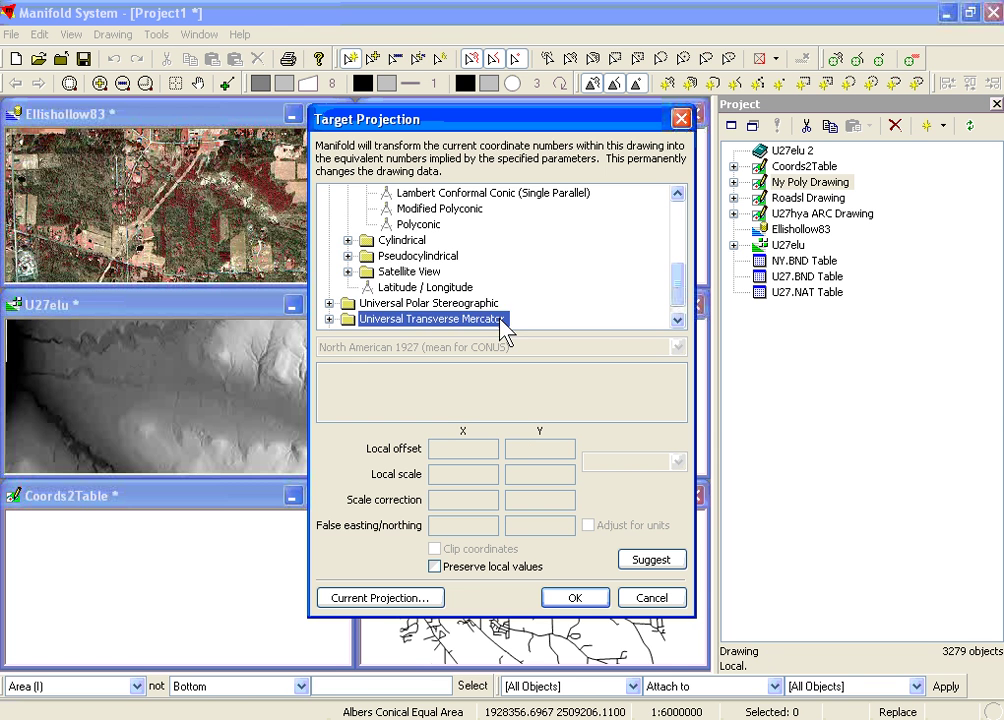
pyautogui.click(681, 296)
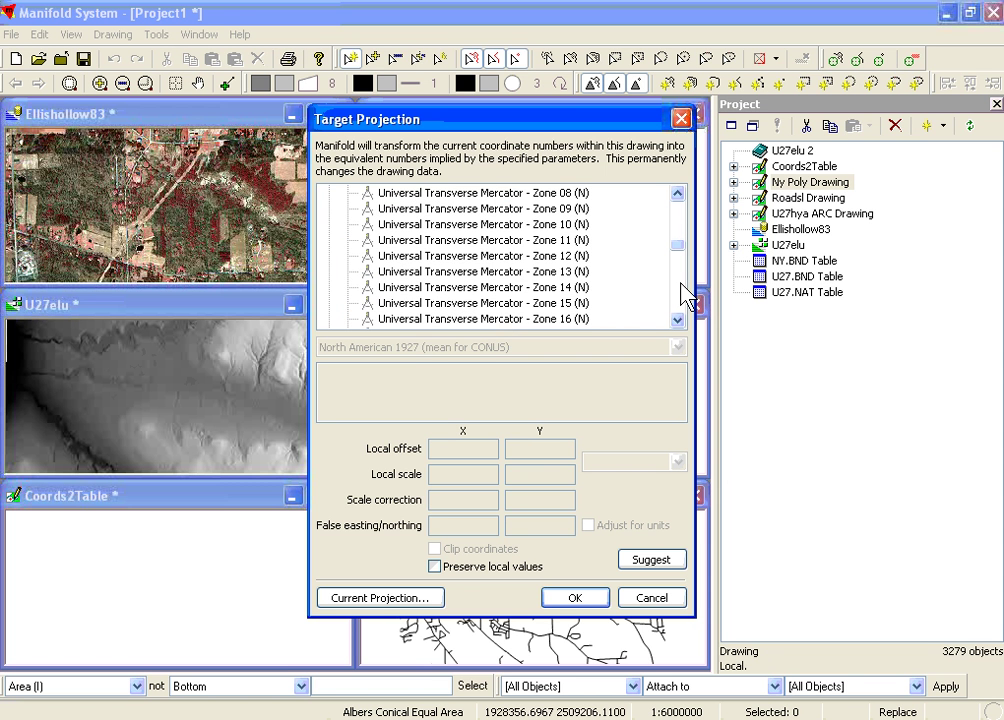
pyautogui.click(681, 296)
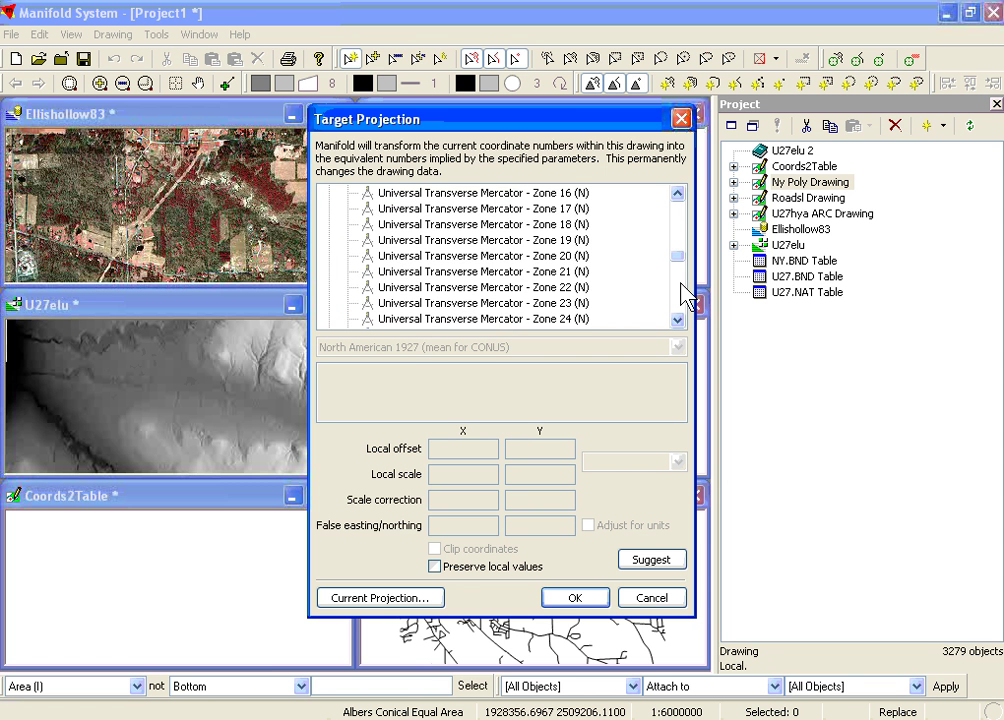
pyautogui.click(535, 226)
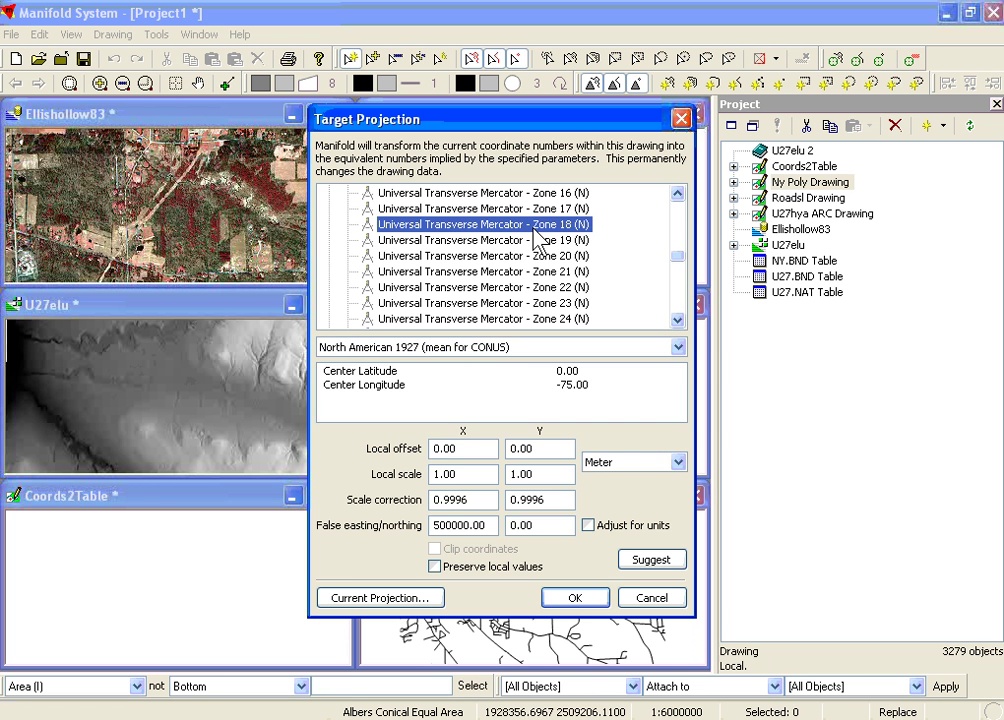
# Set the target datum of Ny Poly Drawing to North American 1983 (mean for CONUS) and reproject the drawing
pyautogui.click(678, 347)
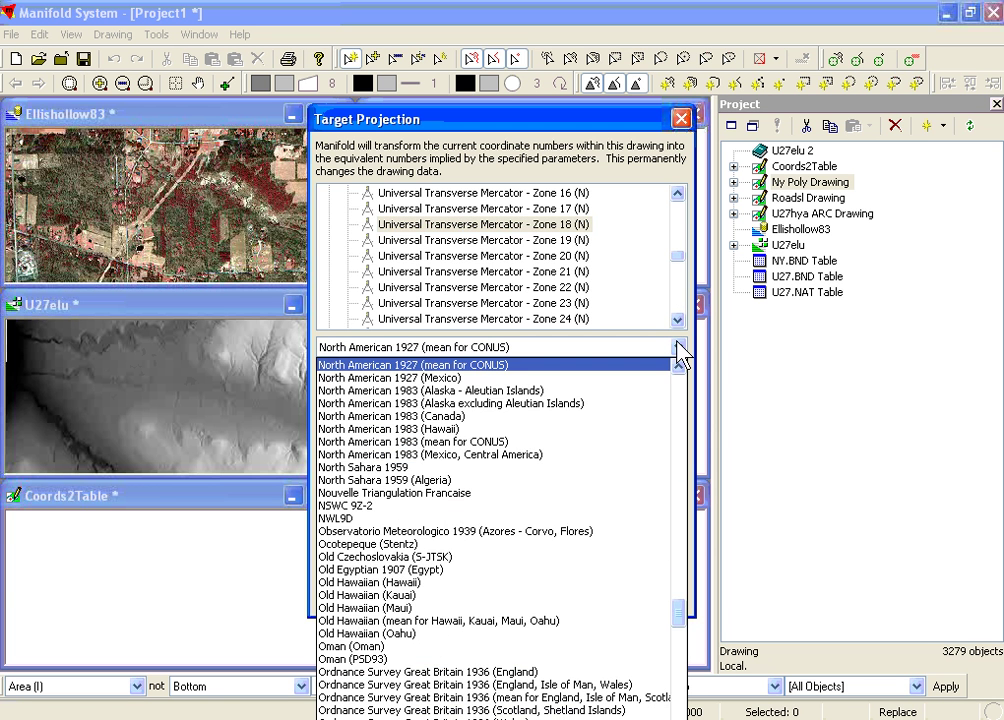
pyautogui.scroll(9, 680, 355)
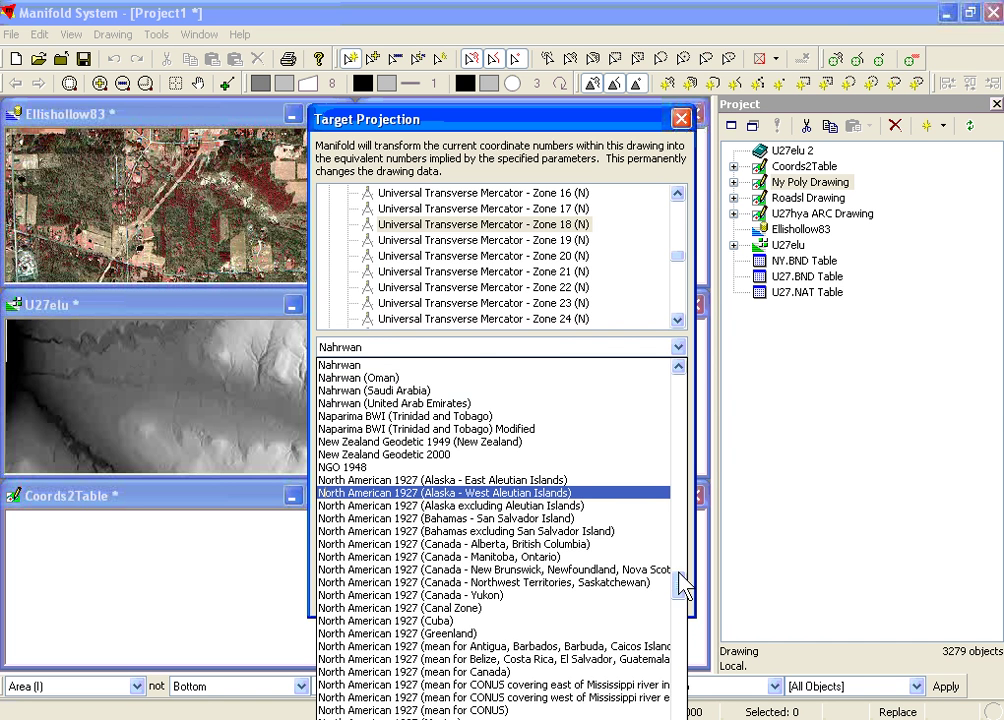
pyautogui.moveTo(679, 580); pyautogui.dragTo(679, 613)
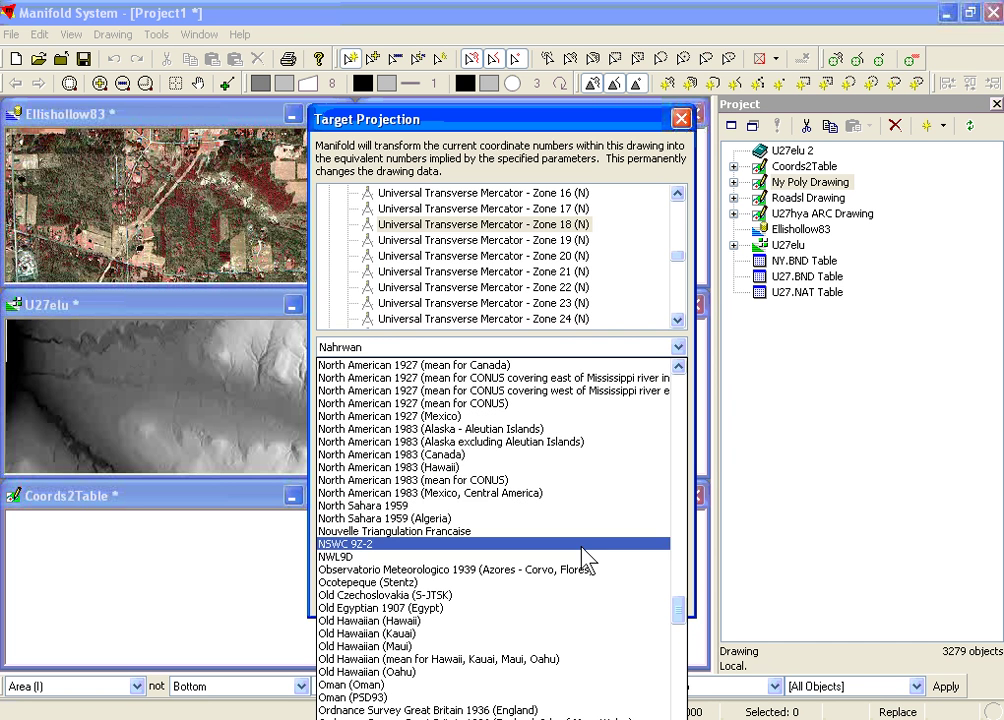
pyautogui.click(517, 480)
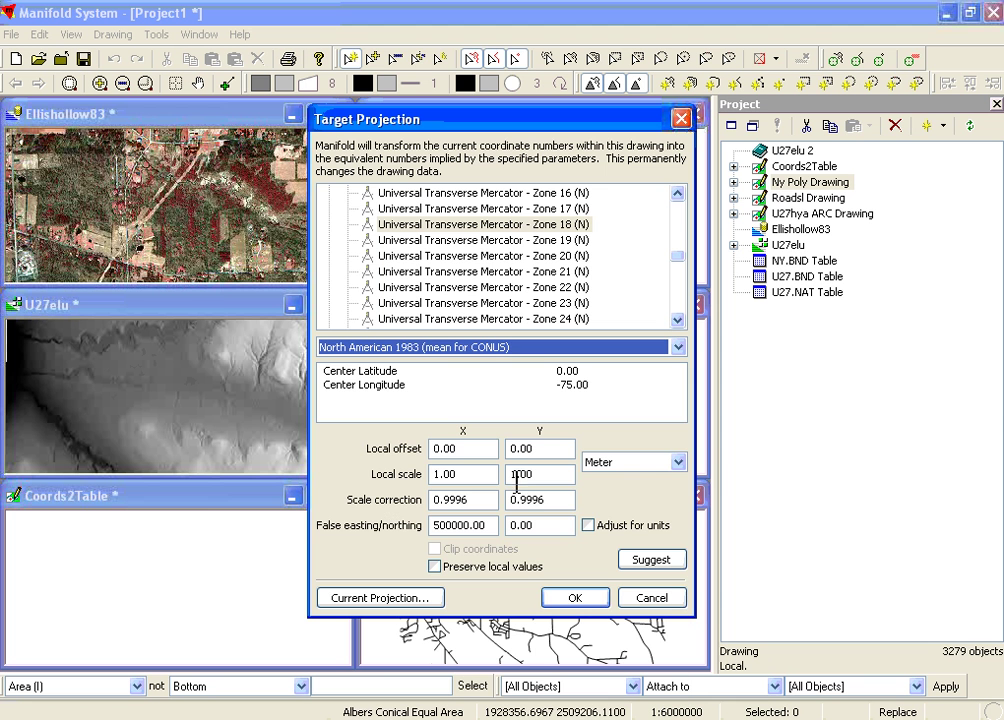
pyautogui.click(573, 598)
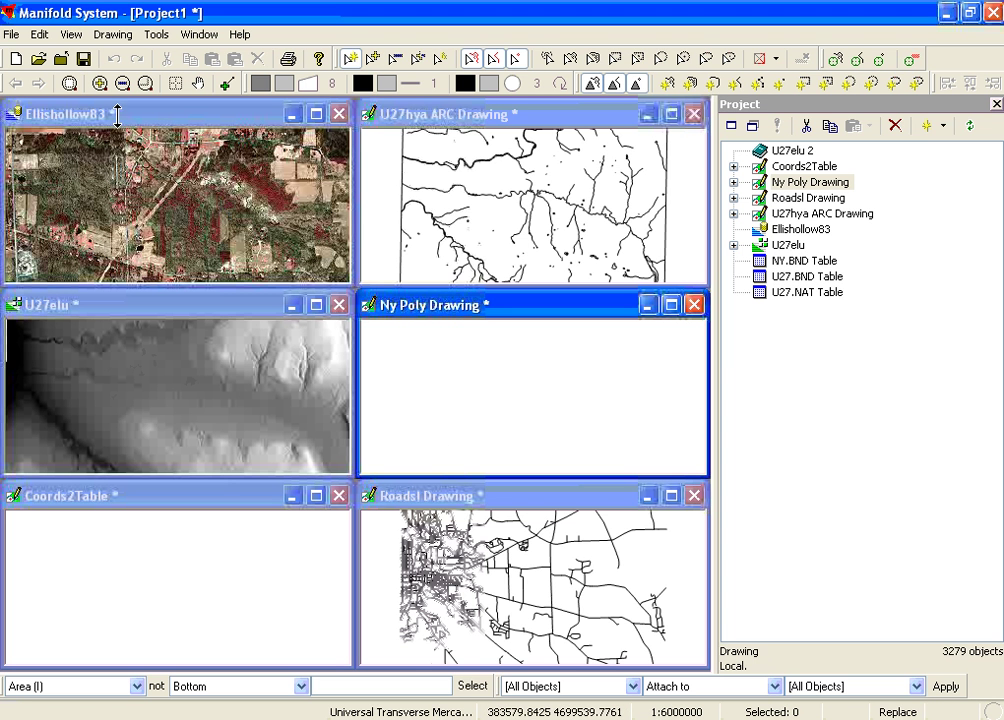
pyautogui.click(72, 40)
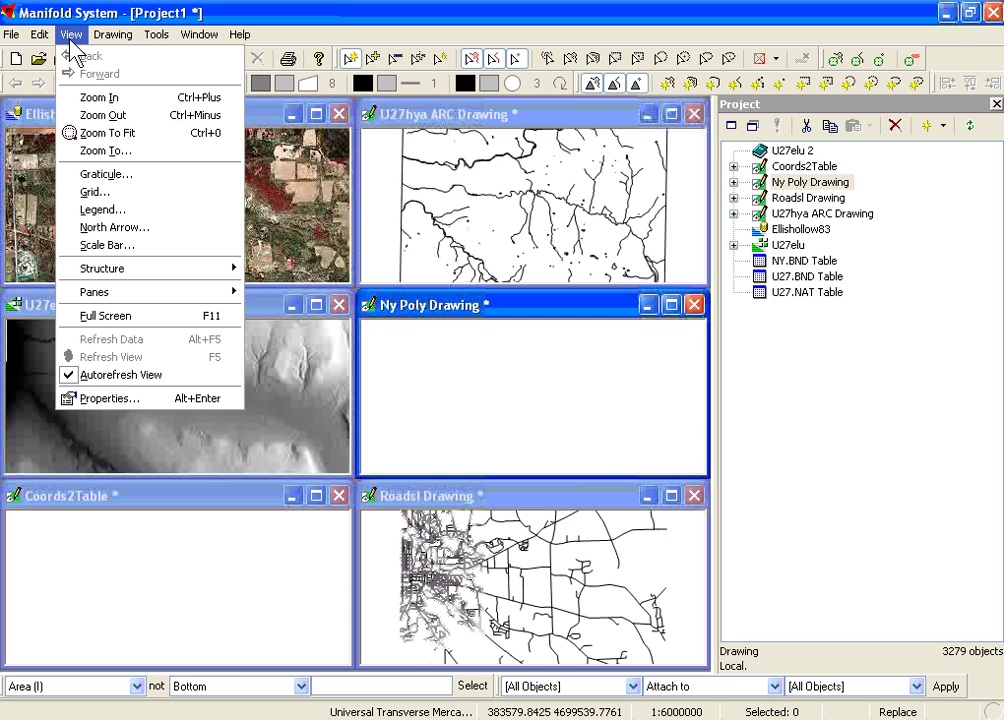
pyautogui.click(84, 132)
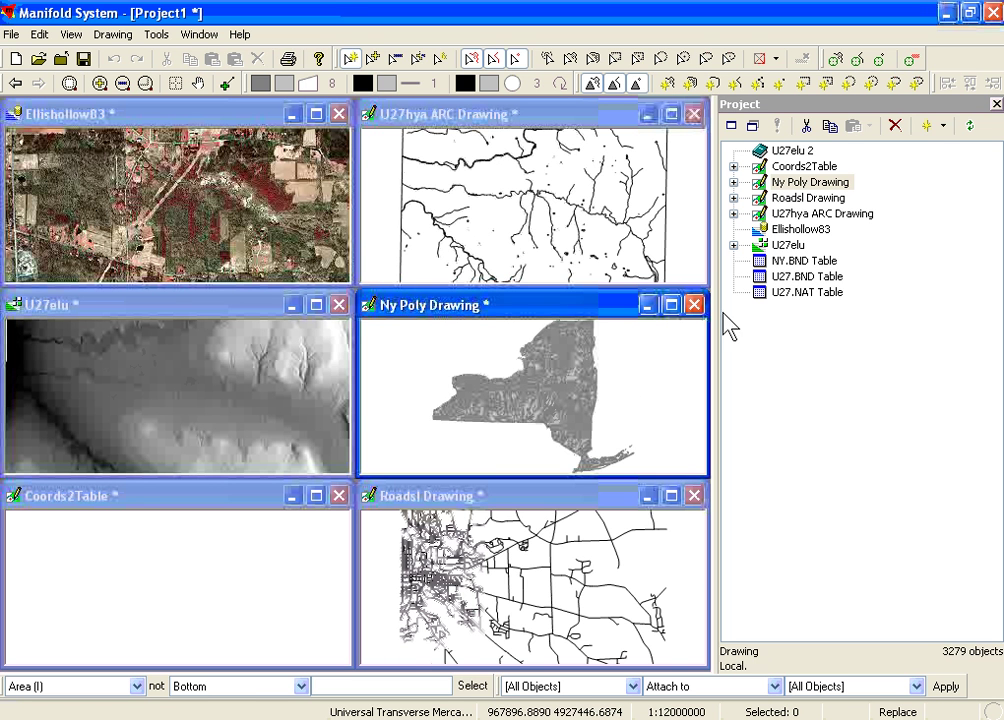
# Create a map named Map from Coords2Table, Ny Poly Drawing, Roadsl Drawing, U27hya ARC Drawing, Ellishollow83 and U27elu, and open it
pyautogui.click(946, 126)
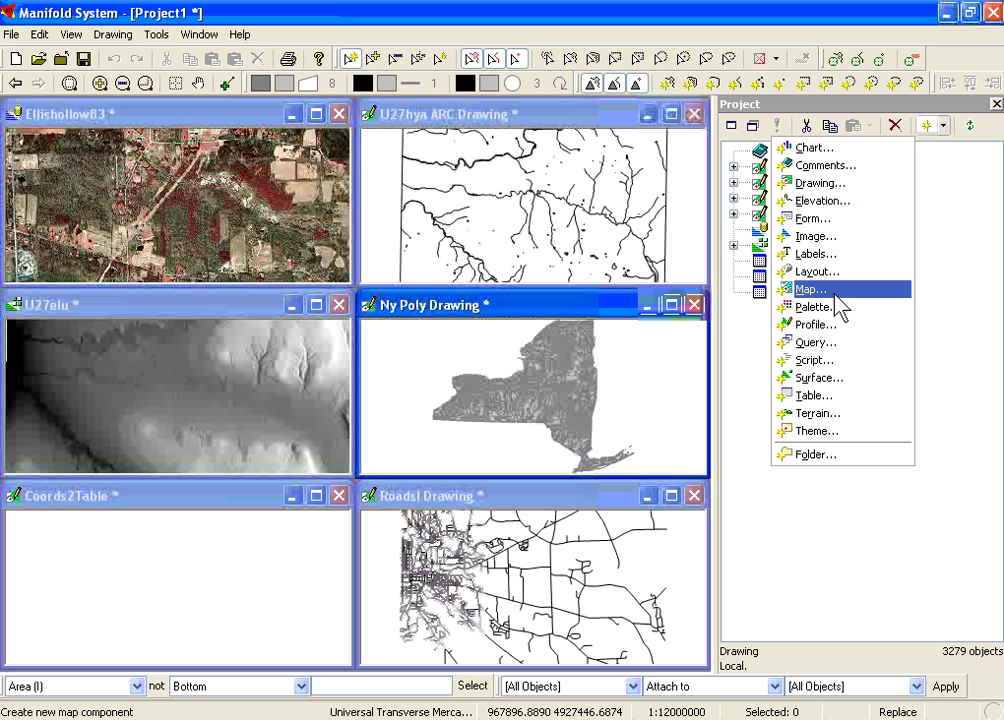
pyautogui.click(812, 289)
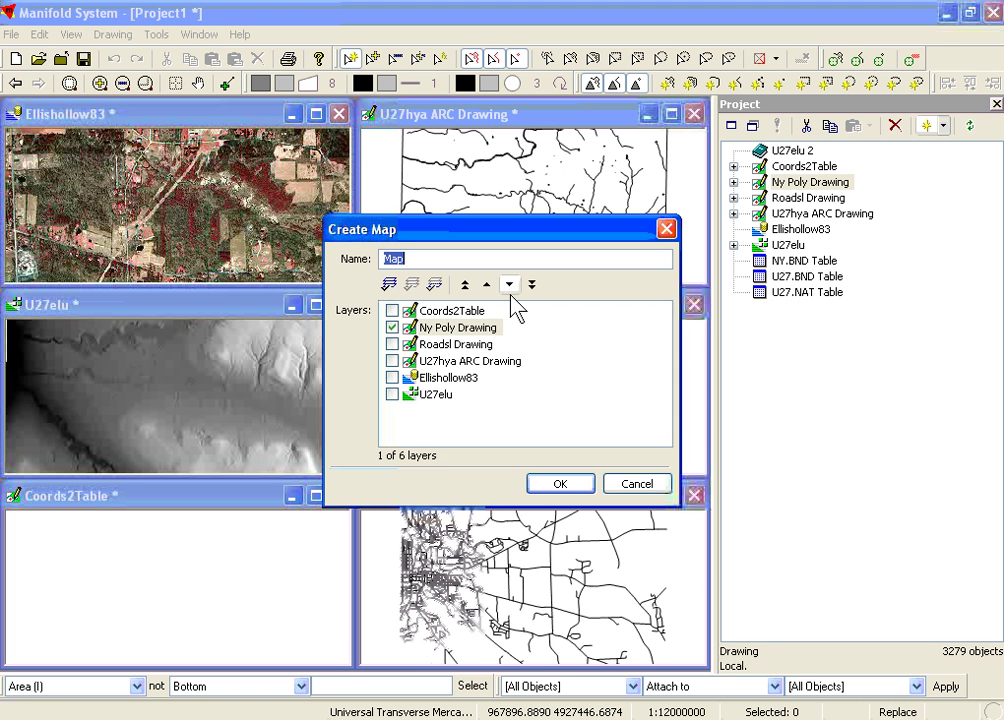
pyautogui.click(392, 311)
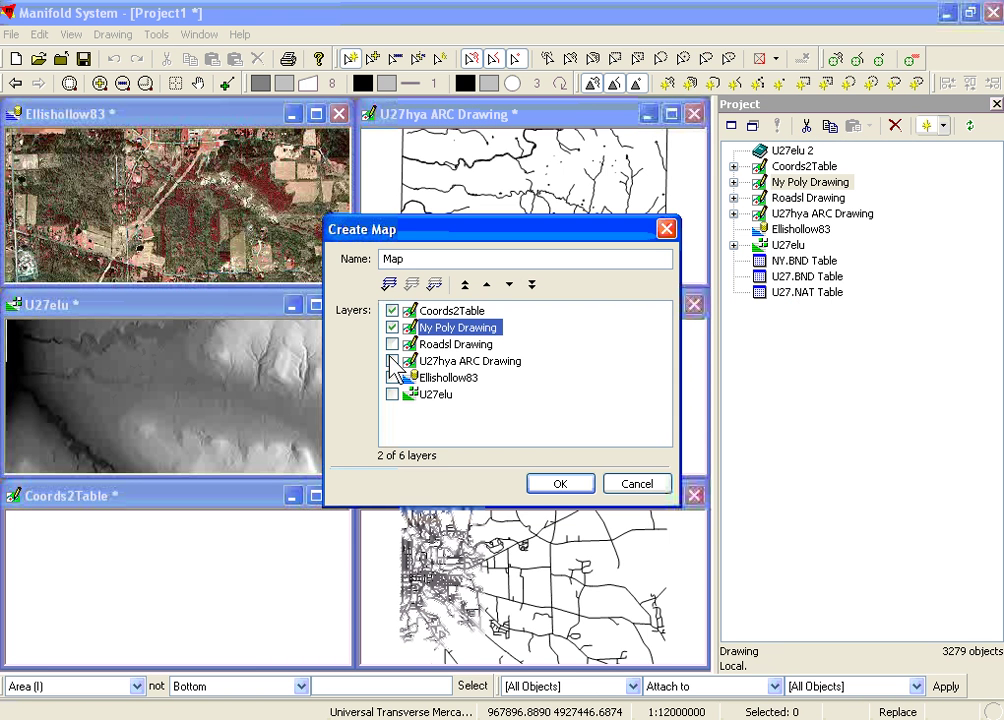
pyautogui.click(392, 344)
pyautogui.click(392, 361)
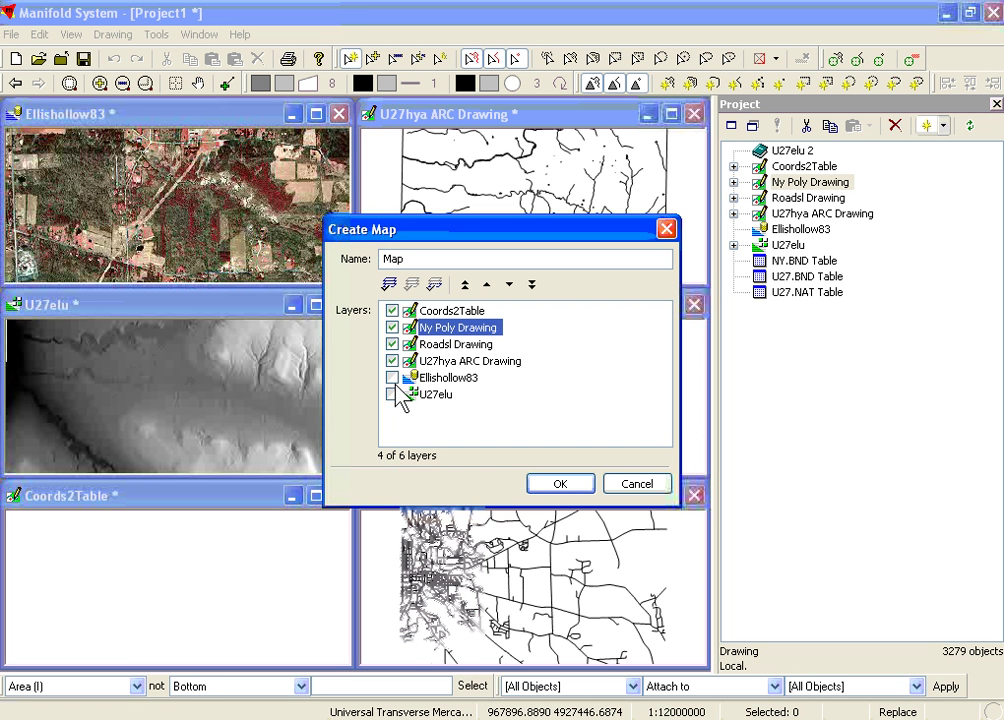
pyautogui.click(392, 377)
pyautogui.click(392, 394)
pyautogui.click(547, 488)
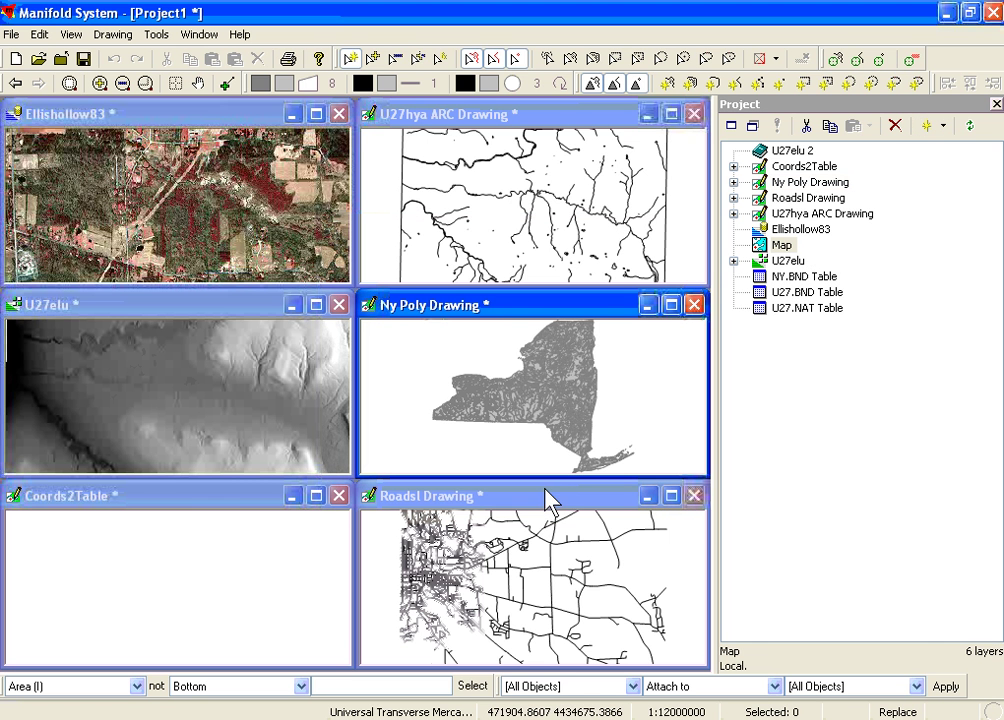
pyautogui.doubleClick(760, 246)
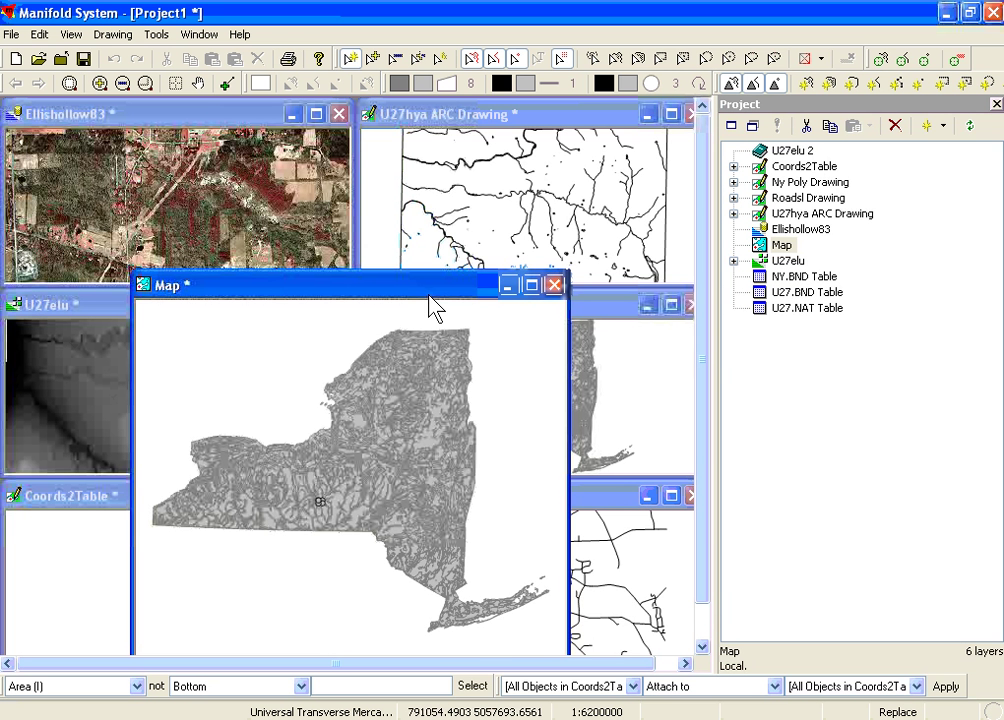
pyautogui.moveTo(421, 296); pyautogui.dragTo(392, 215)
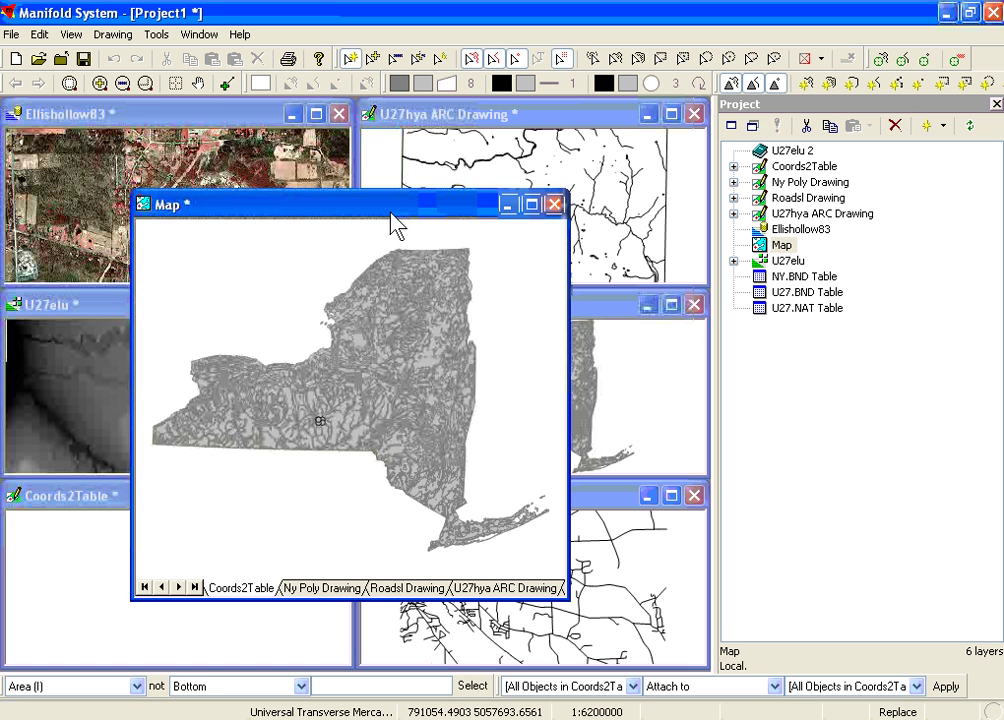
# Move the Ny Poly Drawing layer directly below U27hya ARC Drawing in the Map's layer order
pyautogui.click(149, 84)
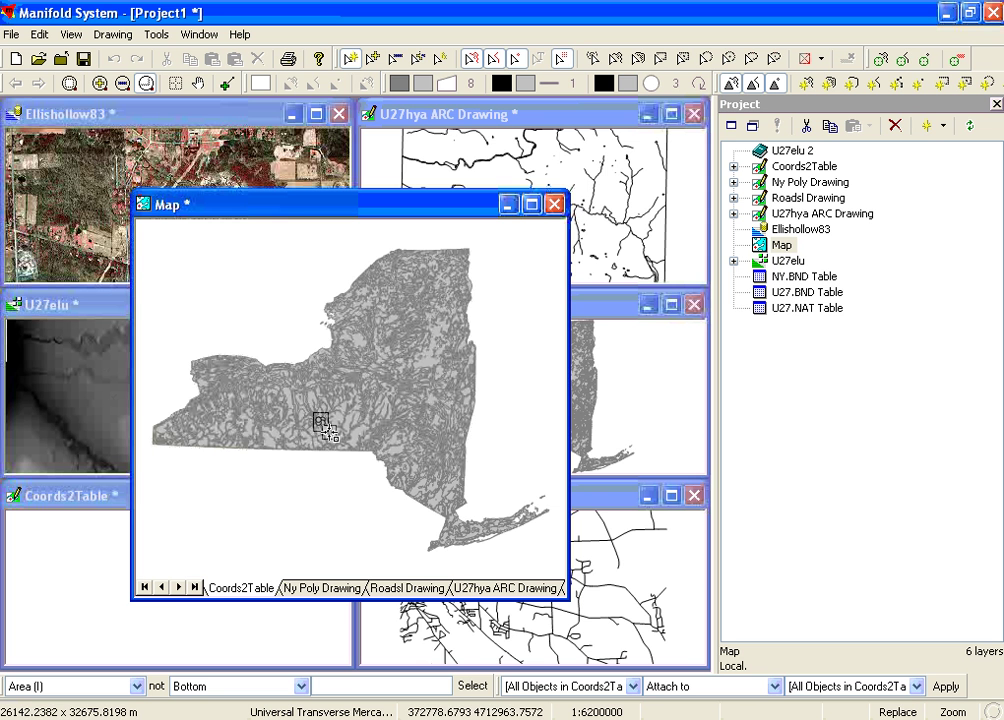
pyautogui.moveTo(319, 420); pyautogui.dragTo(328, 432)
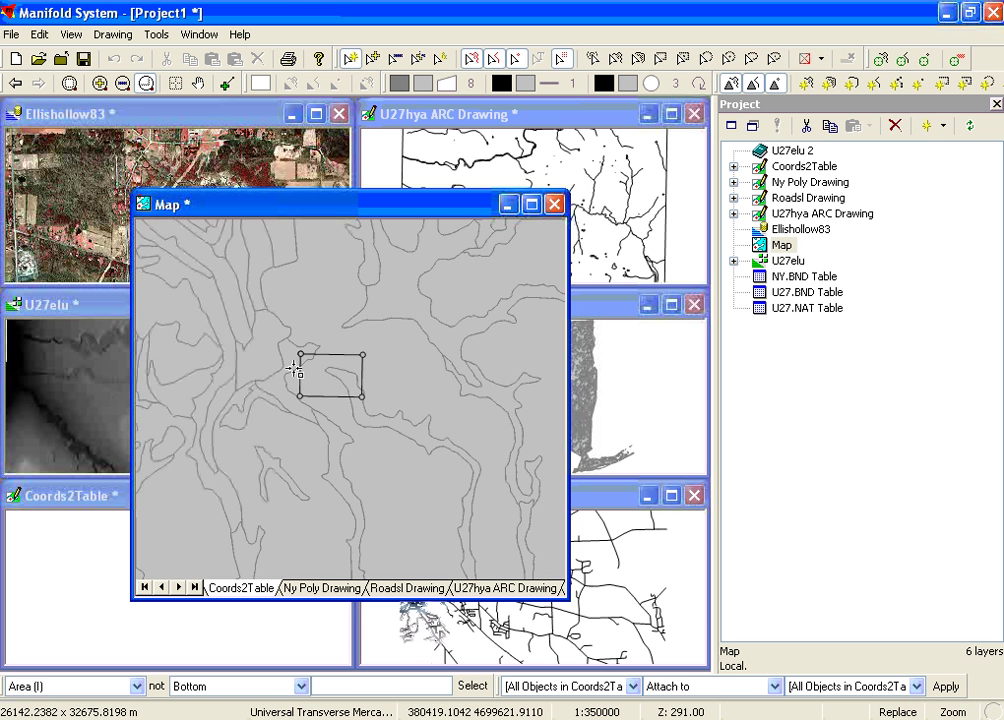
pyautogui.click(327, 590)
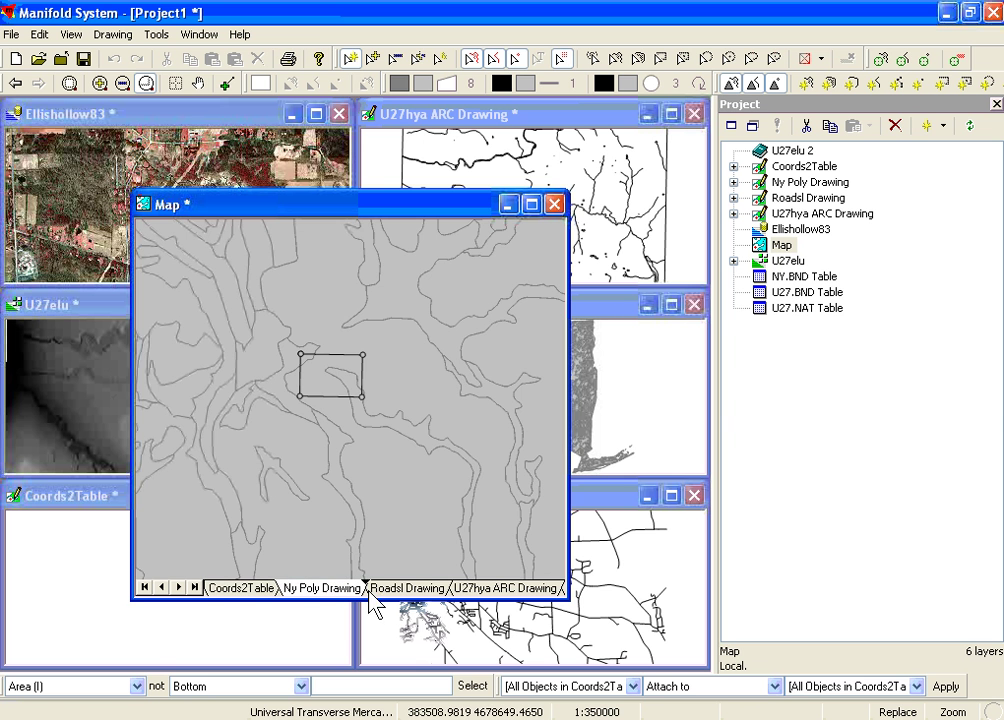
pyautogui.moveTo(487, 600)
pyautogui.mouseDown()
pyautogui.moveTo(549, 590)
pyautogui.moveTo(545, 598)
pyautogui.mouseUp()
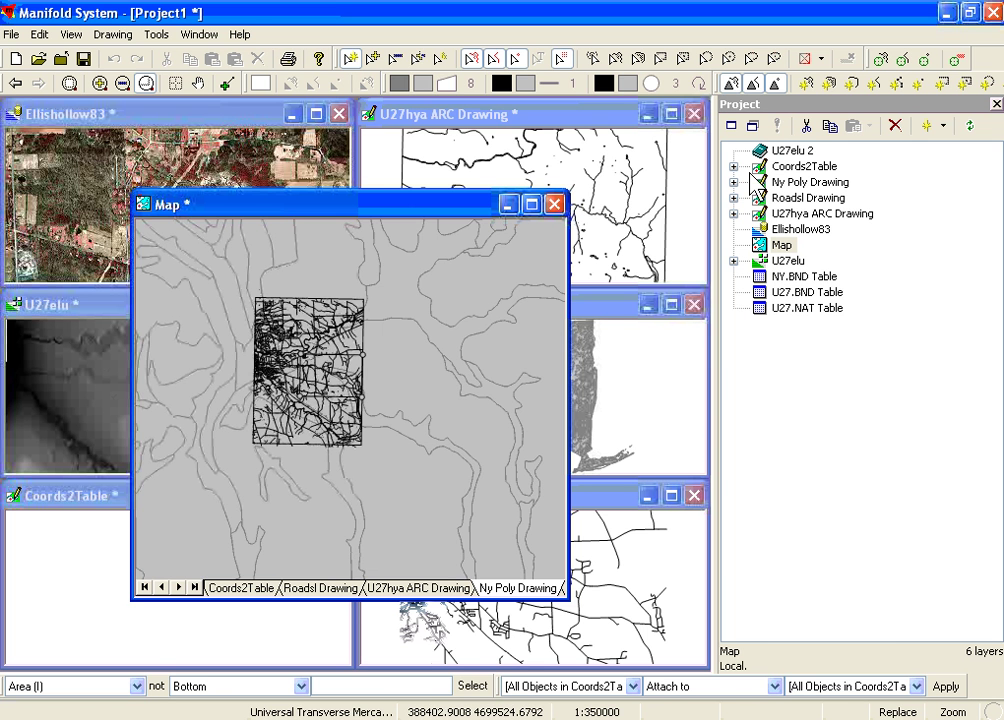
# Place the Ellishollow83 image layer between U27hya ARC Drawing and Ny Poly Drawing in the Map, and inspect the image area up close
pyautogui.moveTo(800, 229); pyautogui.dragTo(402, 598)
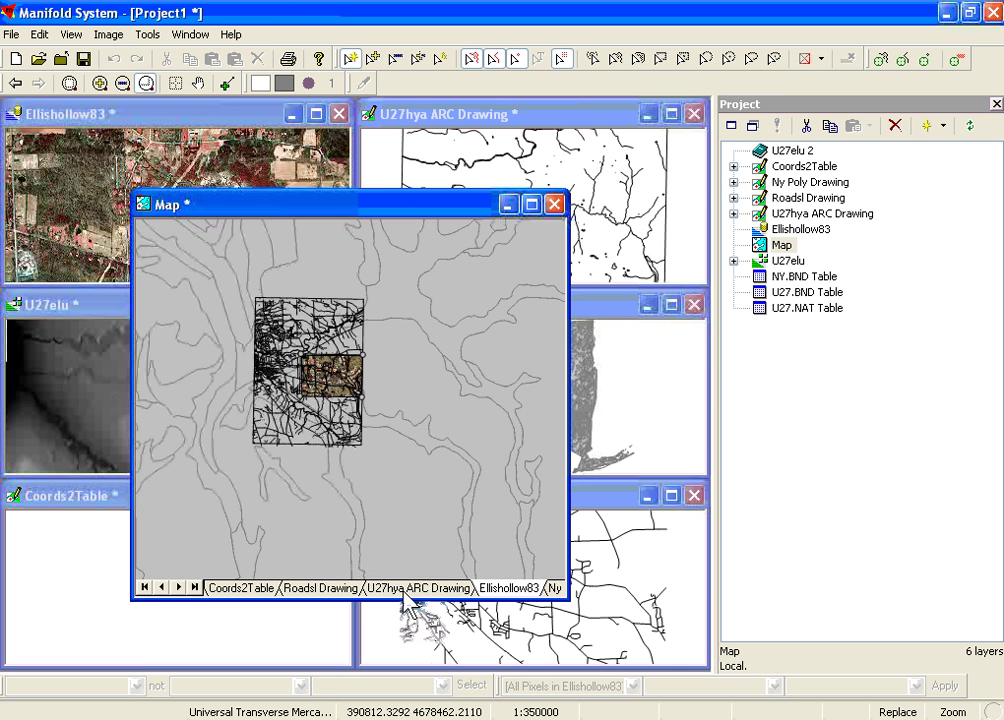
pyautogui.click(145, 83)
pyautogui.moveTo(298, 336); pyautogui.dragTo(382, 421)
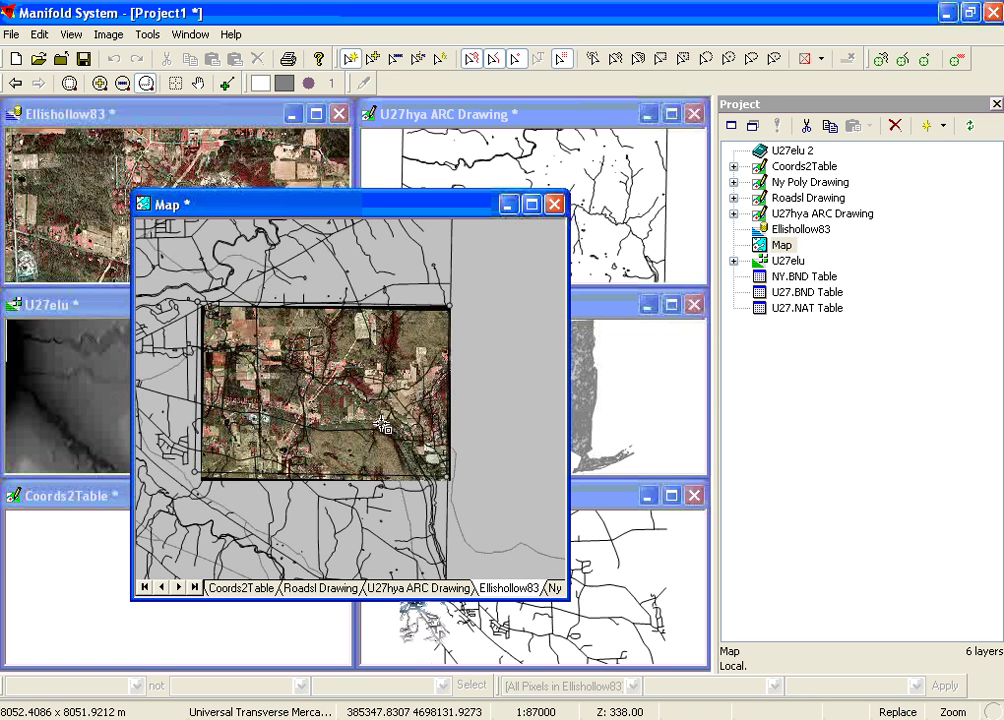